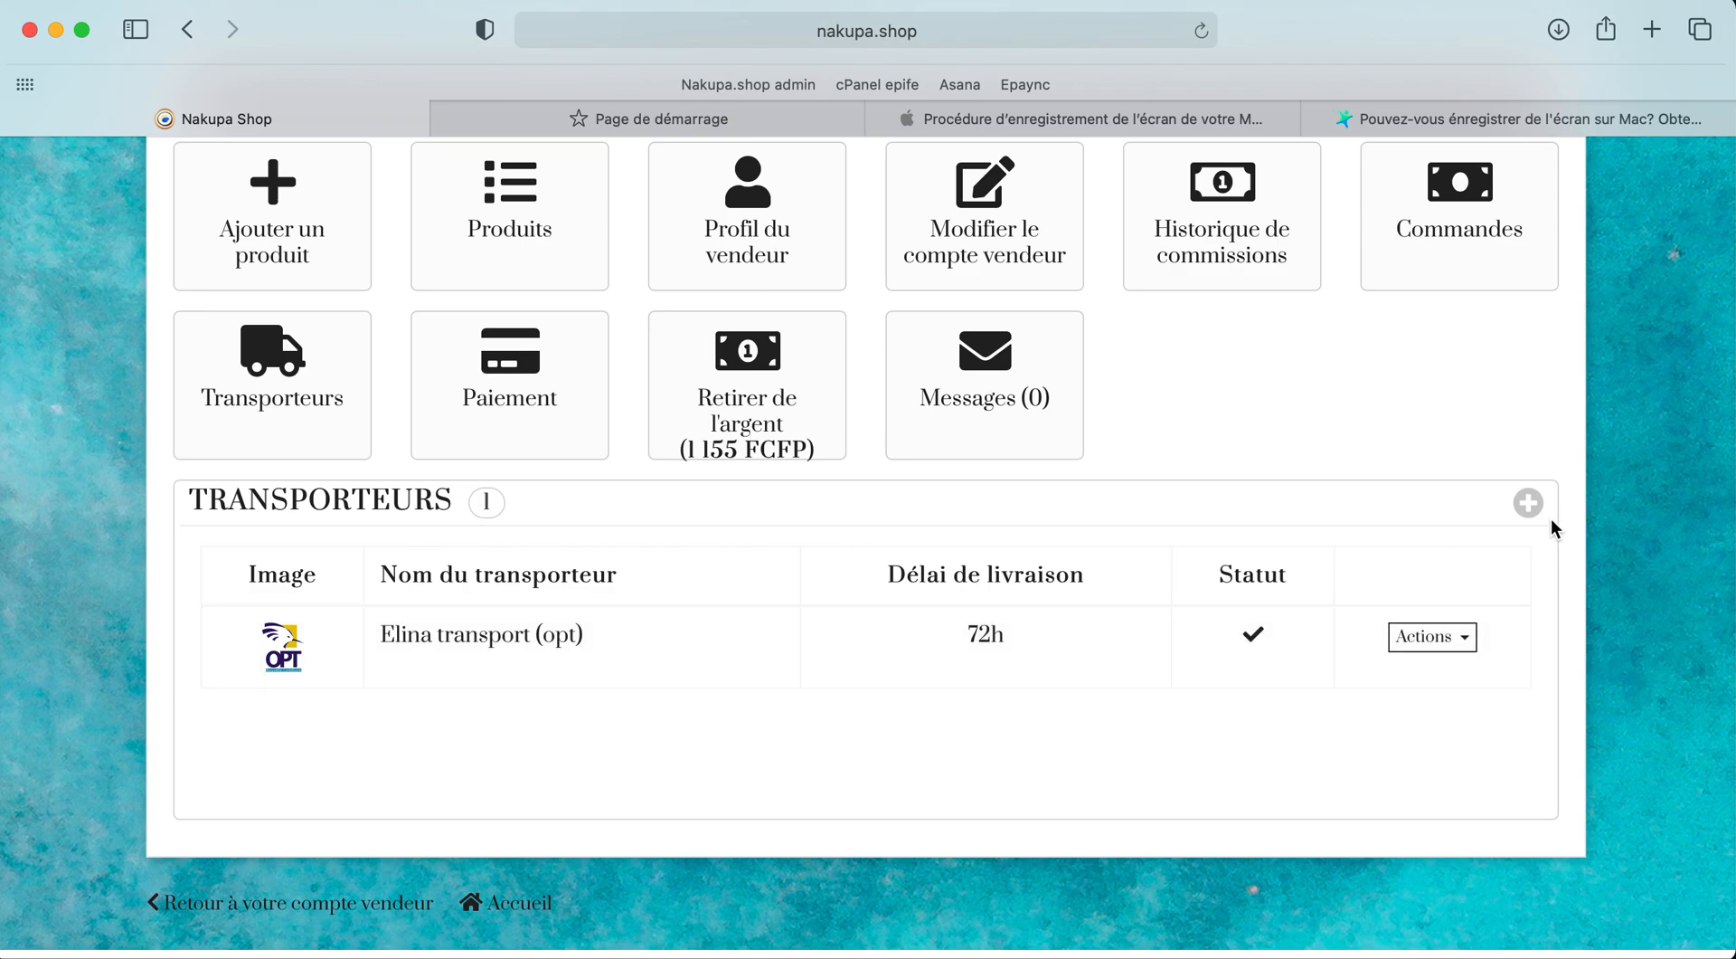
Step: Open the blank Ajouter un transporteur form from the TRANSPORTEURS panel
left_click(1532, 509)
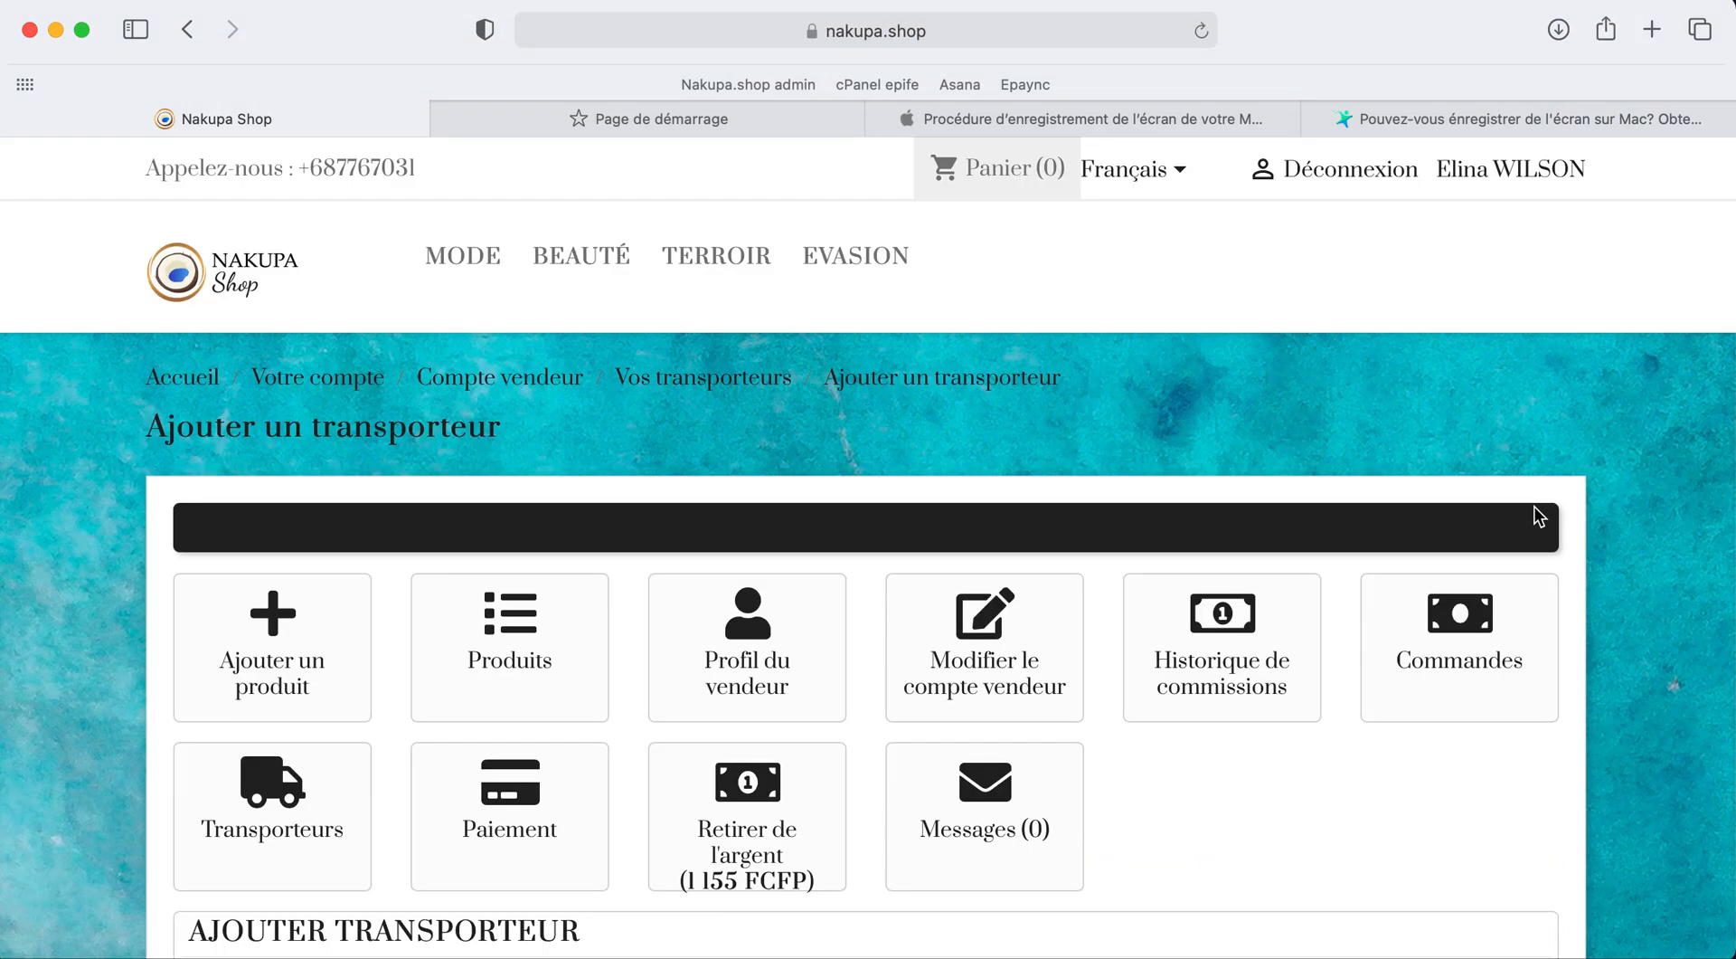
scroll(1229, 705, "down", 7)
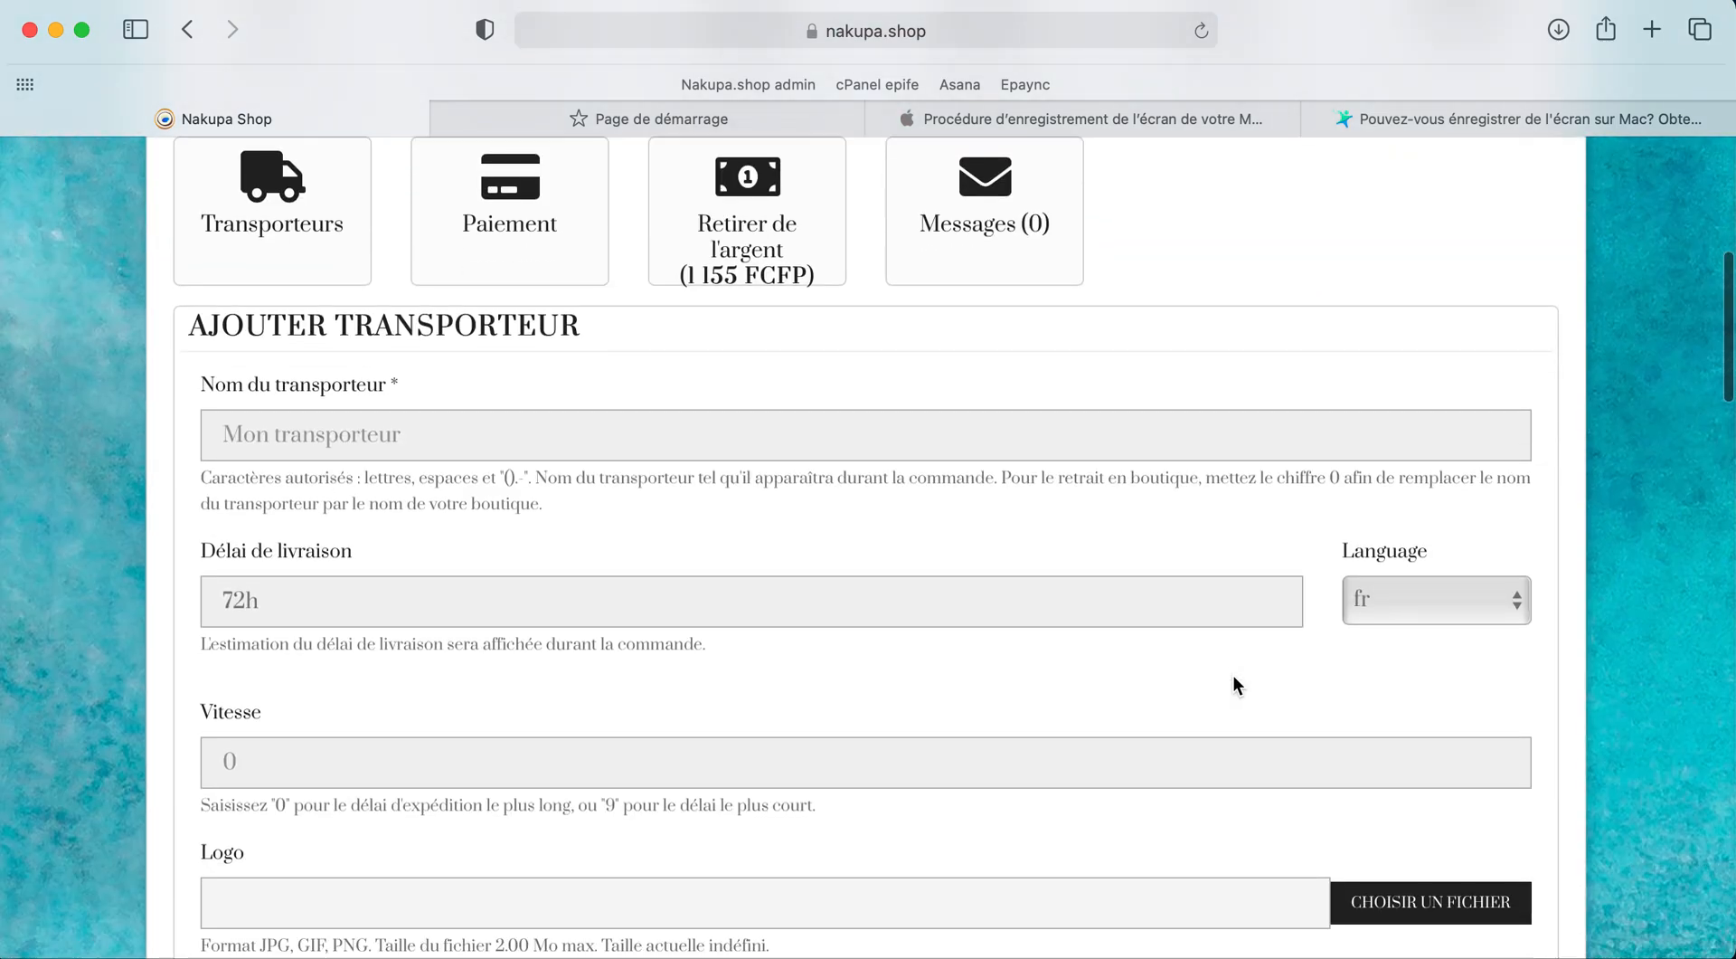
Step: Enter 'OPT NC' as the carrier name
left_click(541, 429)
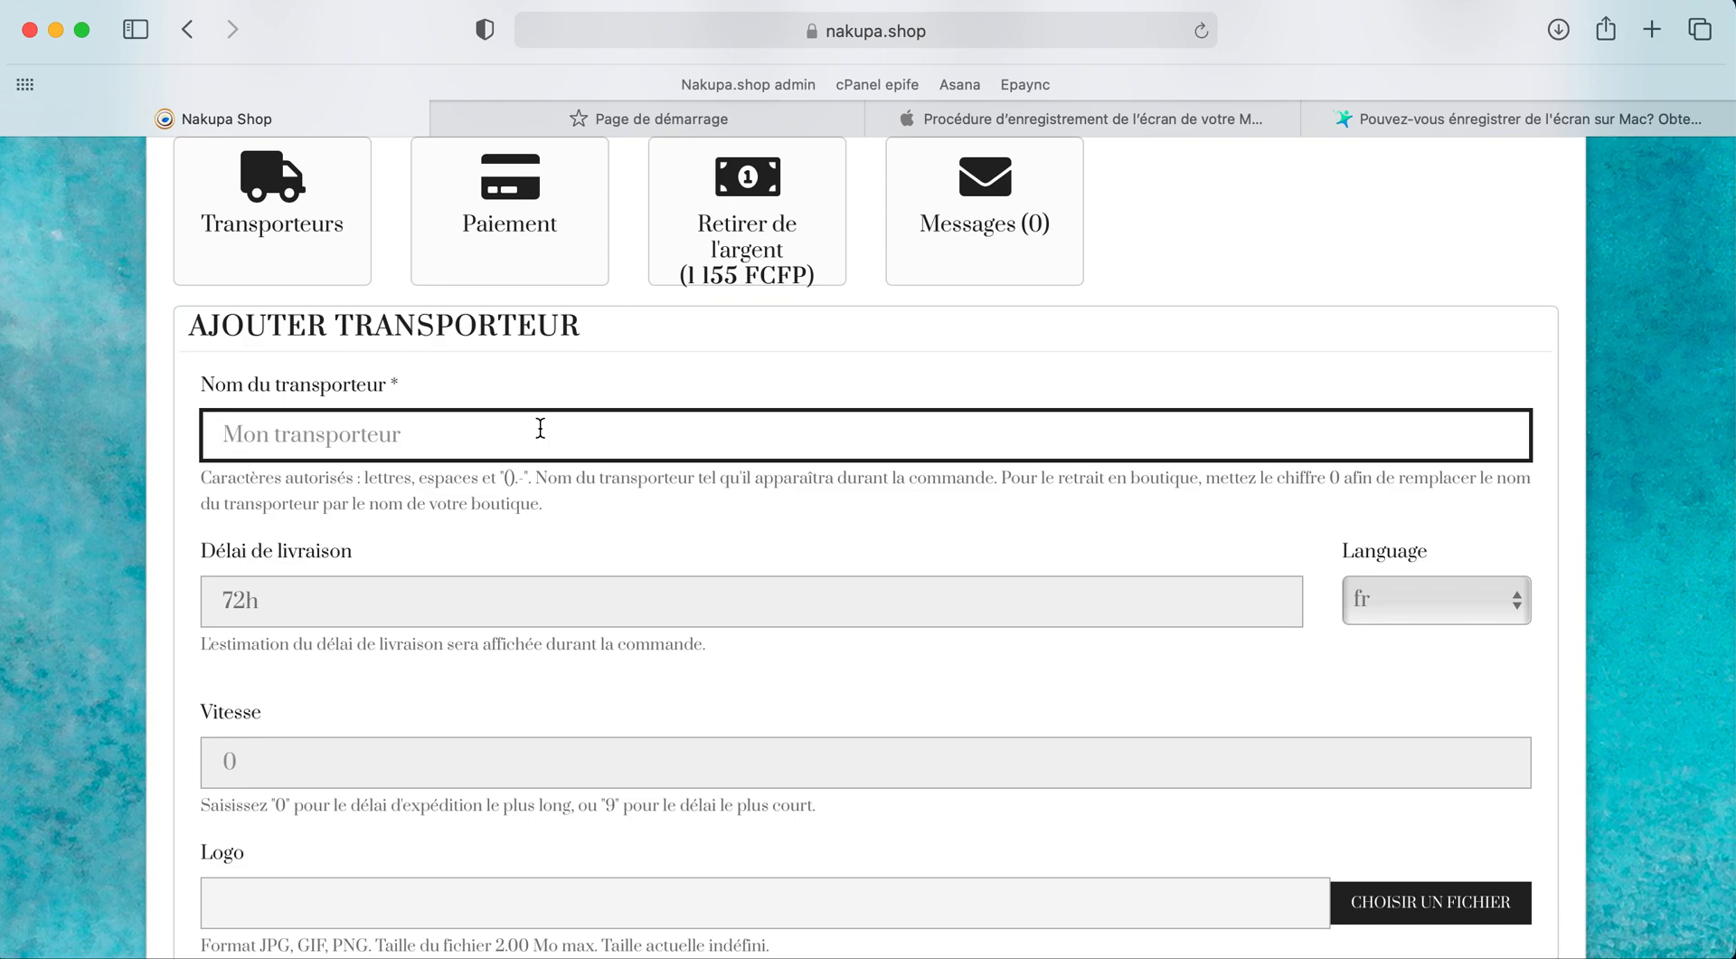
type("OPT ")
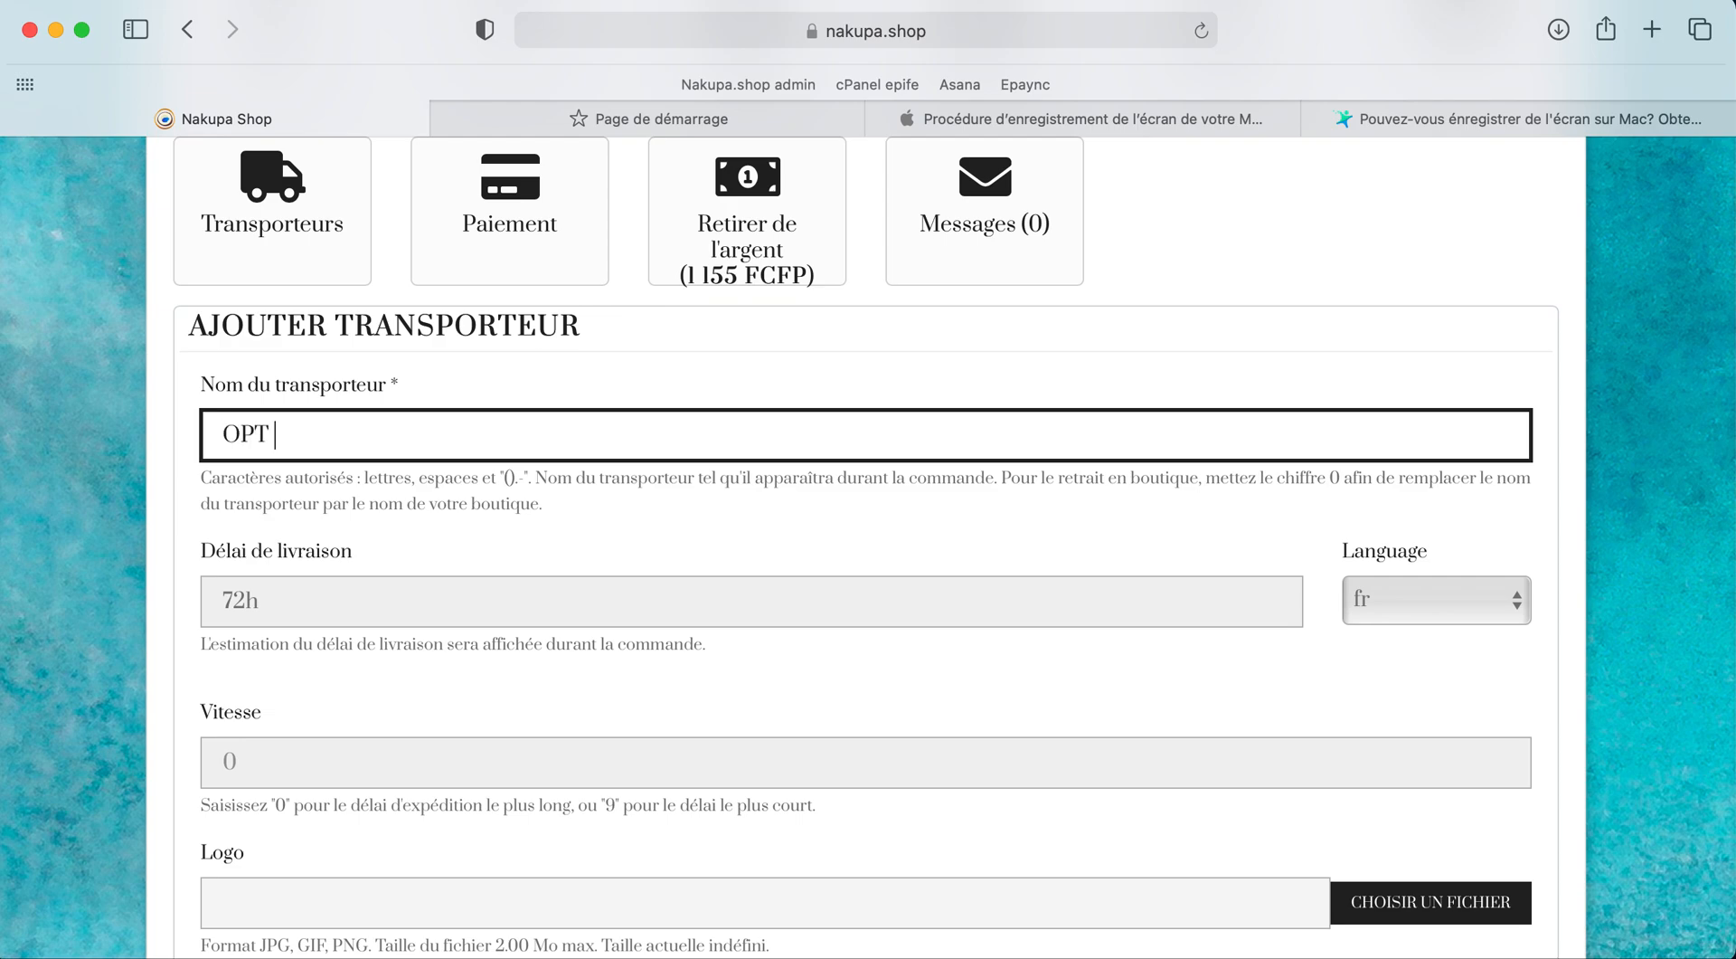
type("Nouvelle-Calédonie")
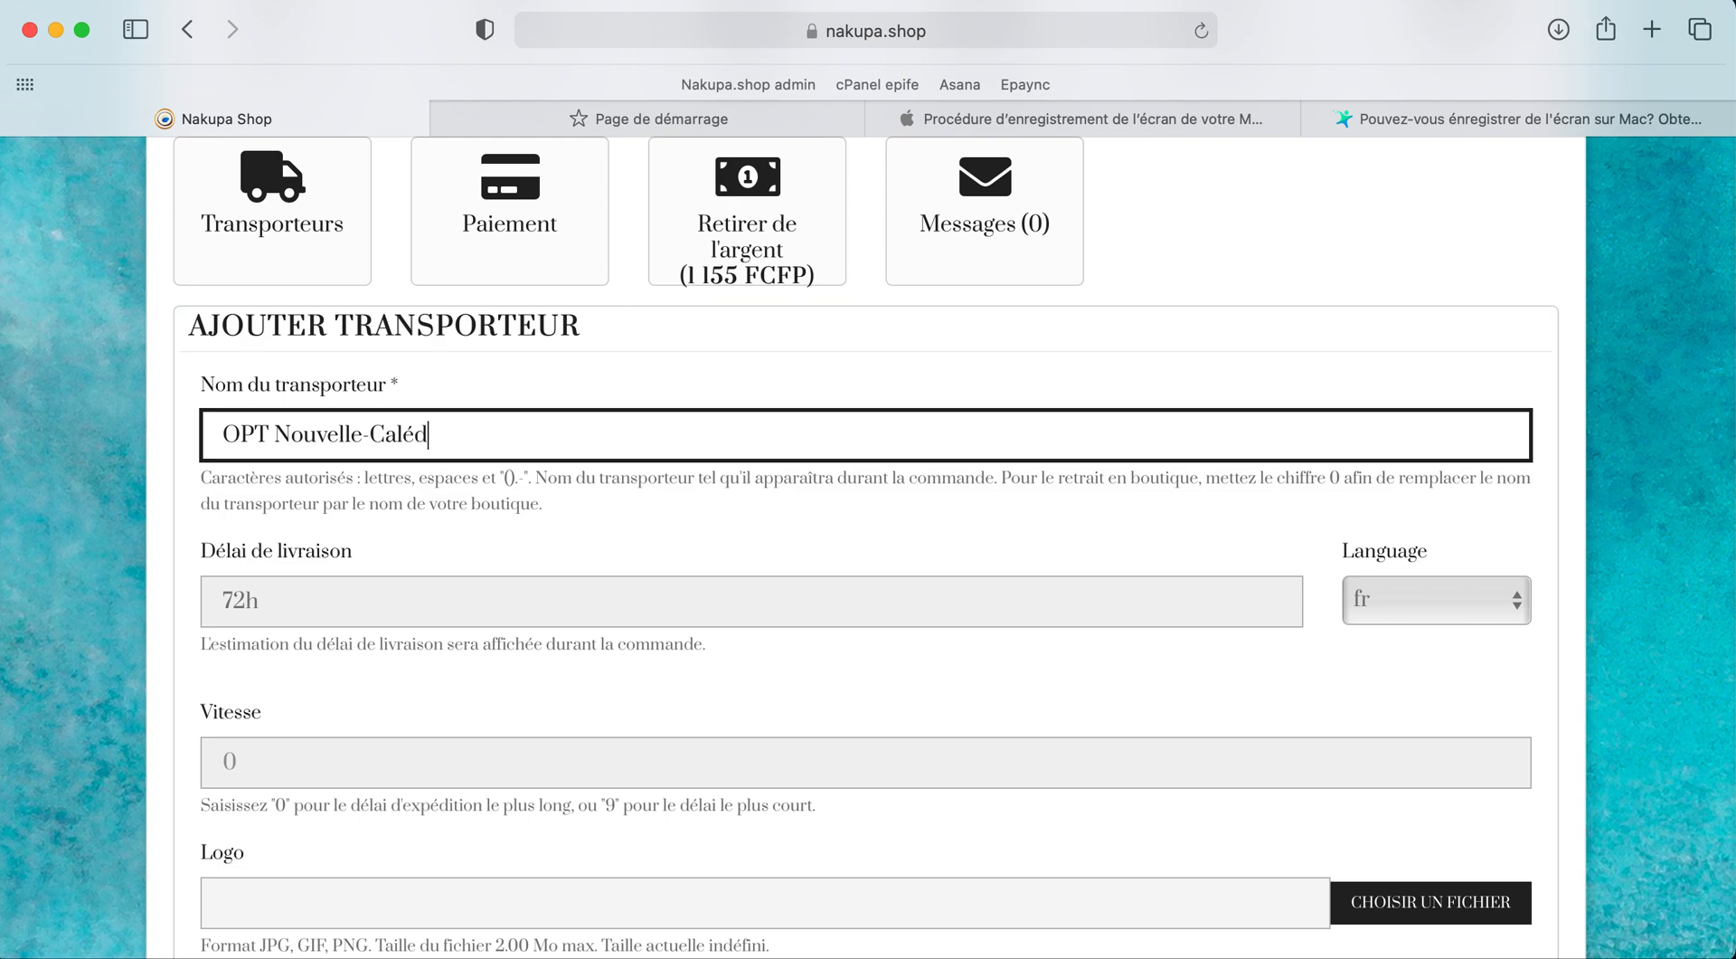
key("BackSpace")
key("BackSpace")
key("BackSpace")
key("BackSpace")
key("BackSpace")
key("BackSpace")
key("BackSpace")
key("BackSpace")
key("BackSpace")
key("BackSpace")
key("BackSpace")
key("BackSpace")
key("BackSpace")
key("BackSpace")
key("BackSpace")
key("BackSpace")
key("BackSpace")
type("C")
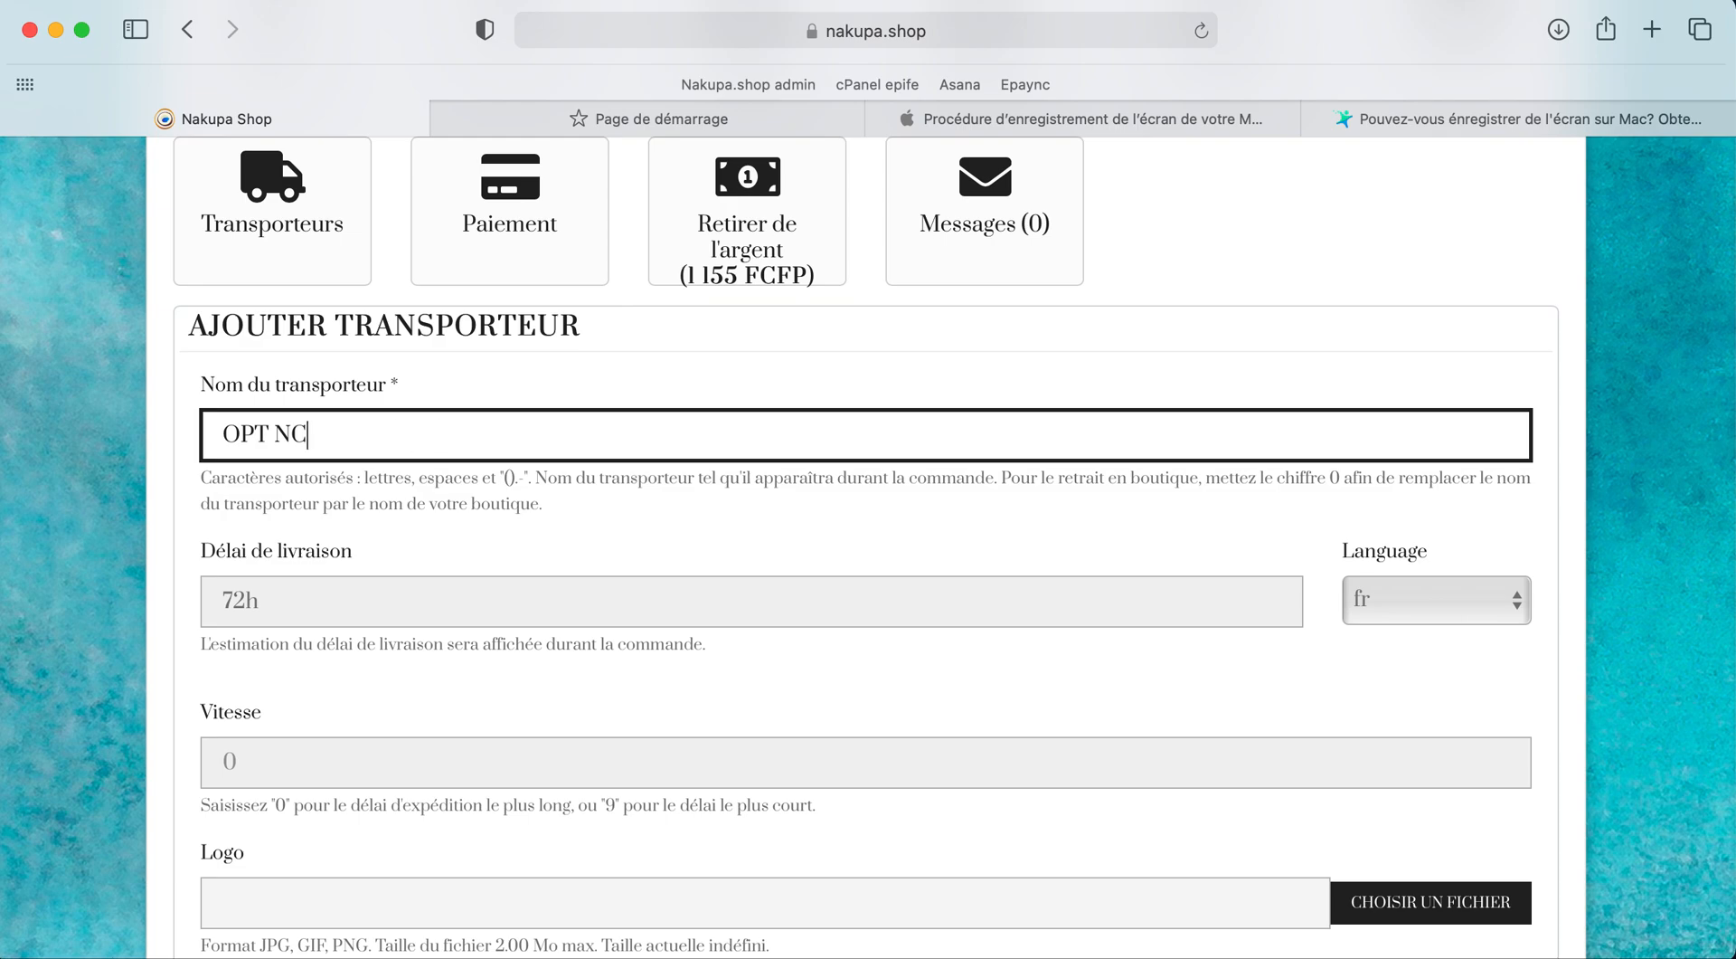
Step: Set the carrier's Vitesse to 5
scroll(540, 555, "down", 3)
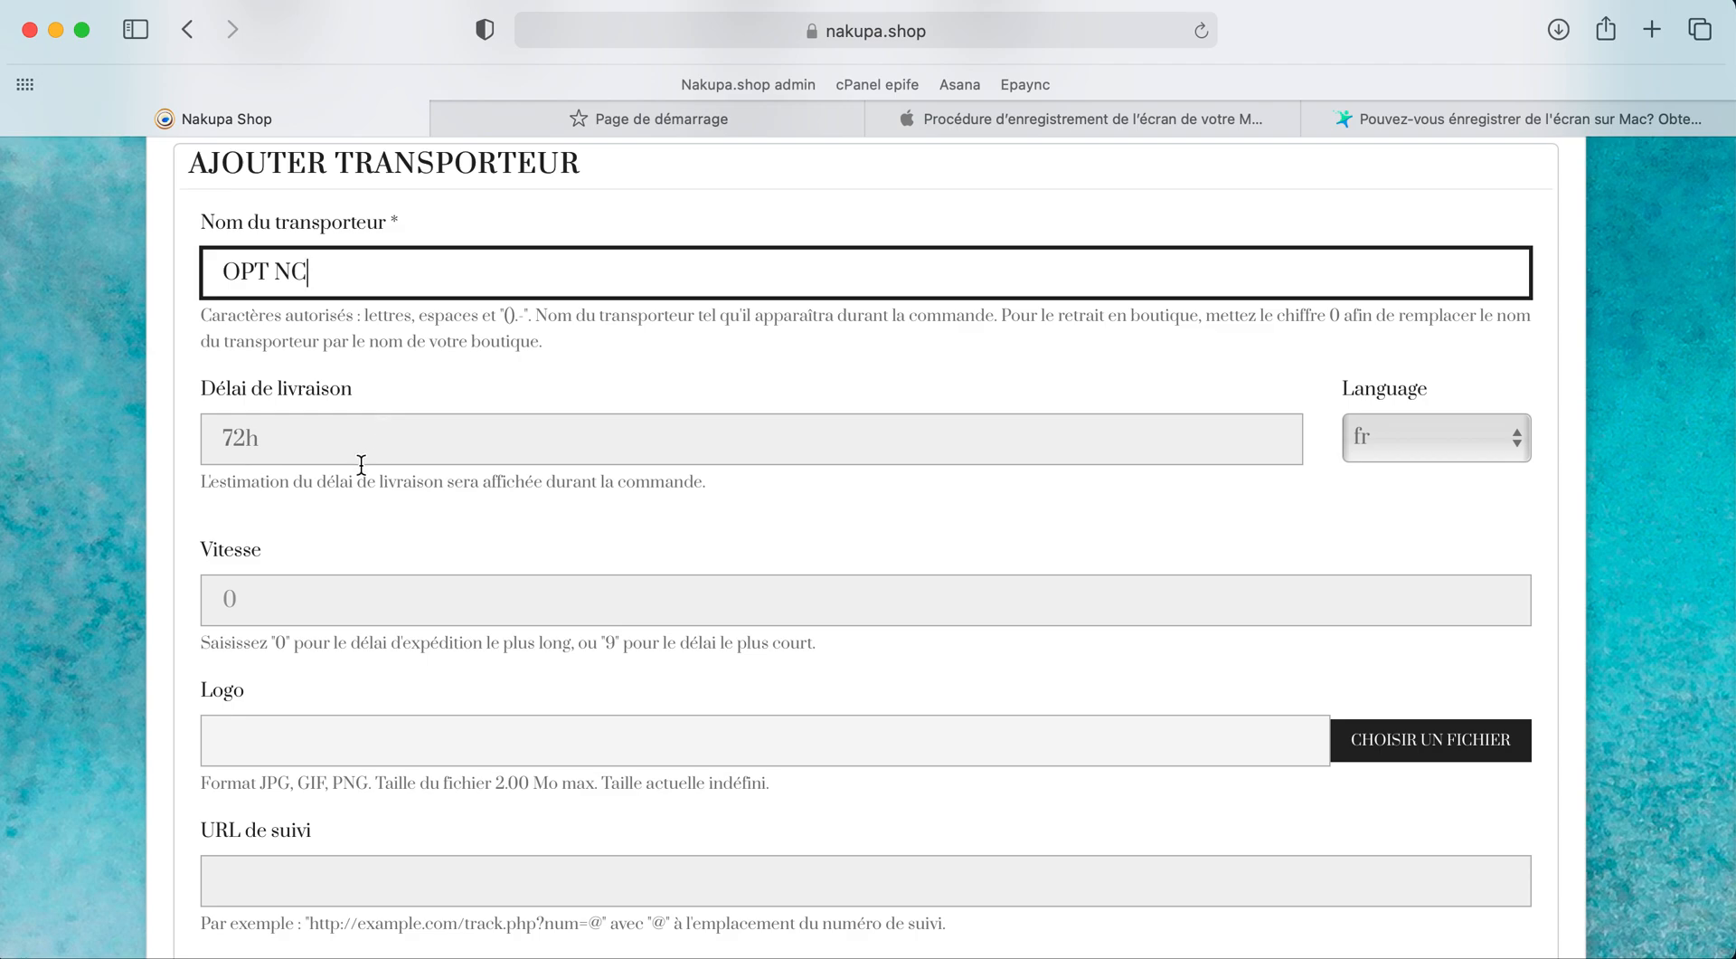
scroll(291, 577, "down", 4)
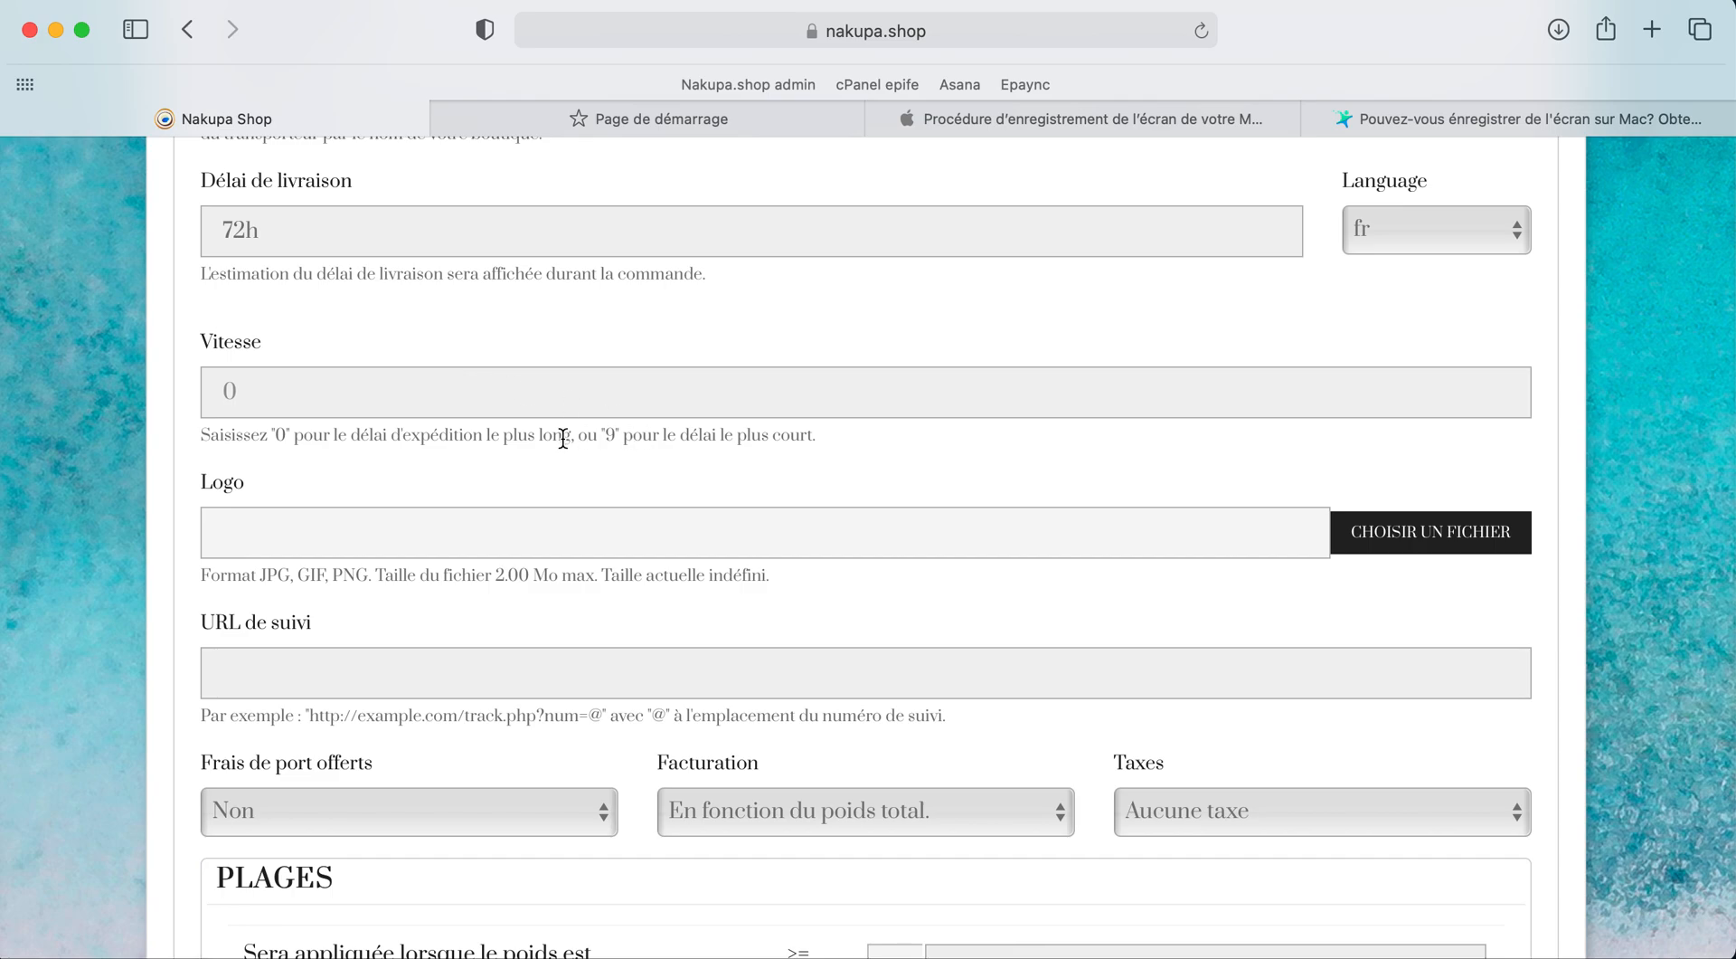
left_click(412, 389)
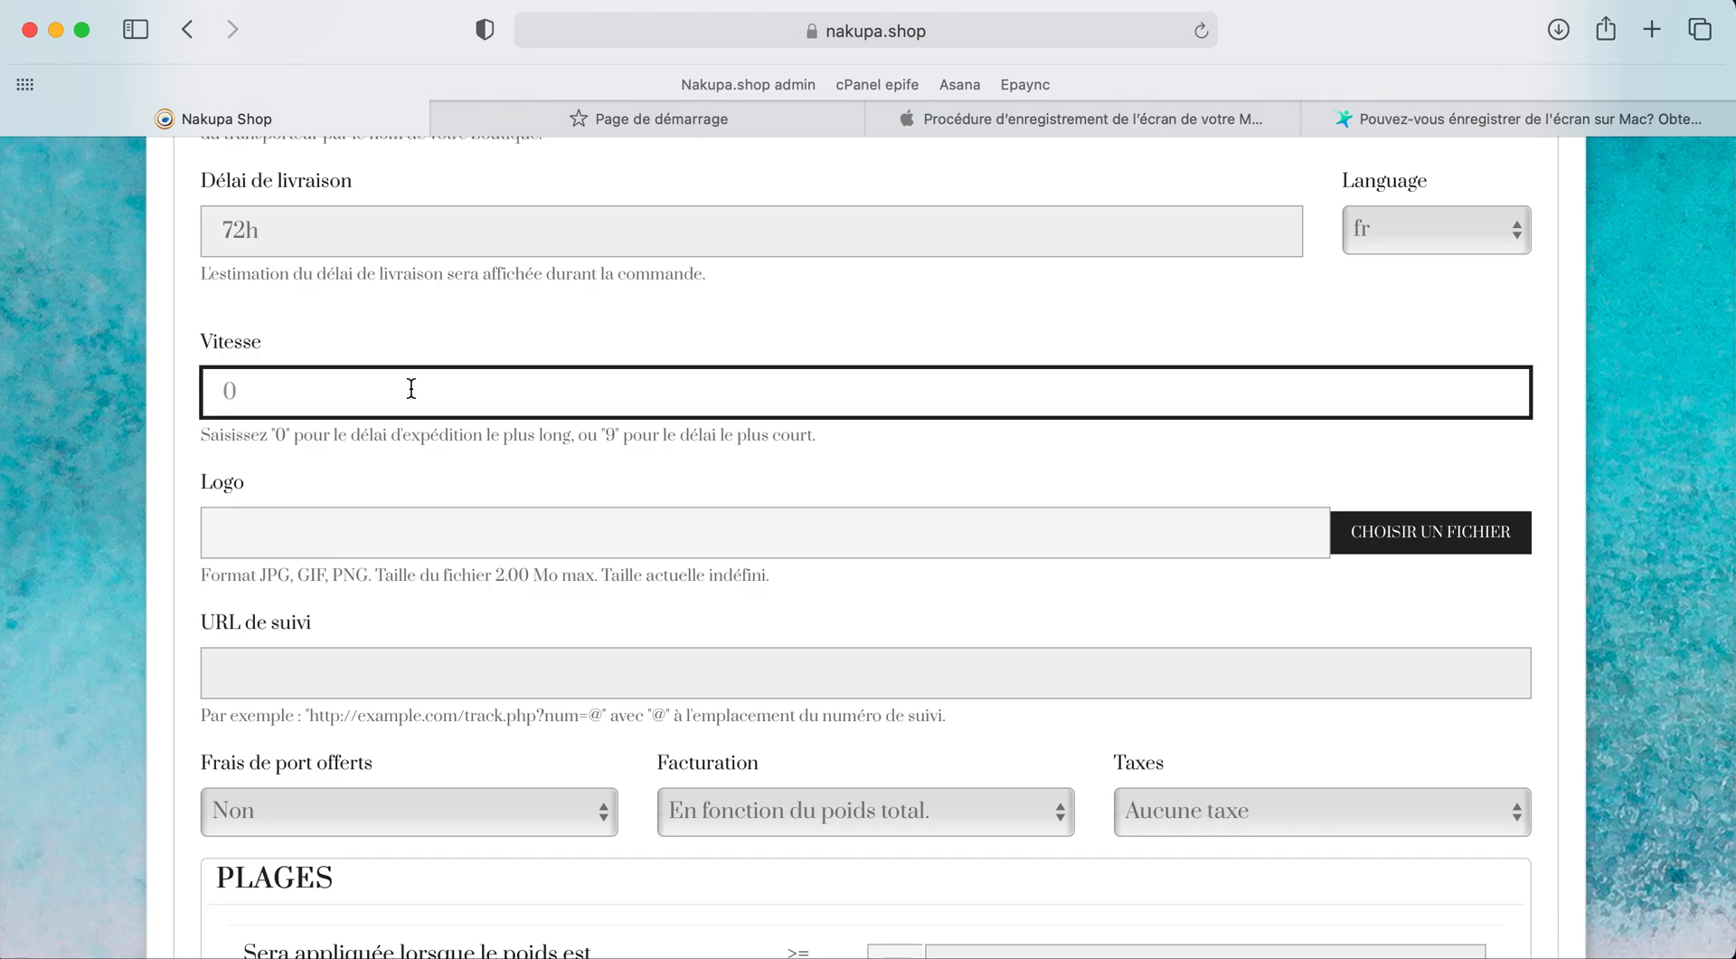
type("5")
left_click(450, 450)
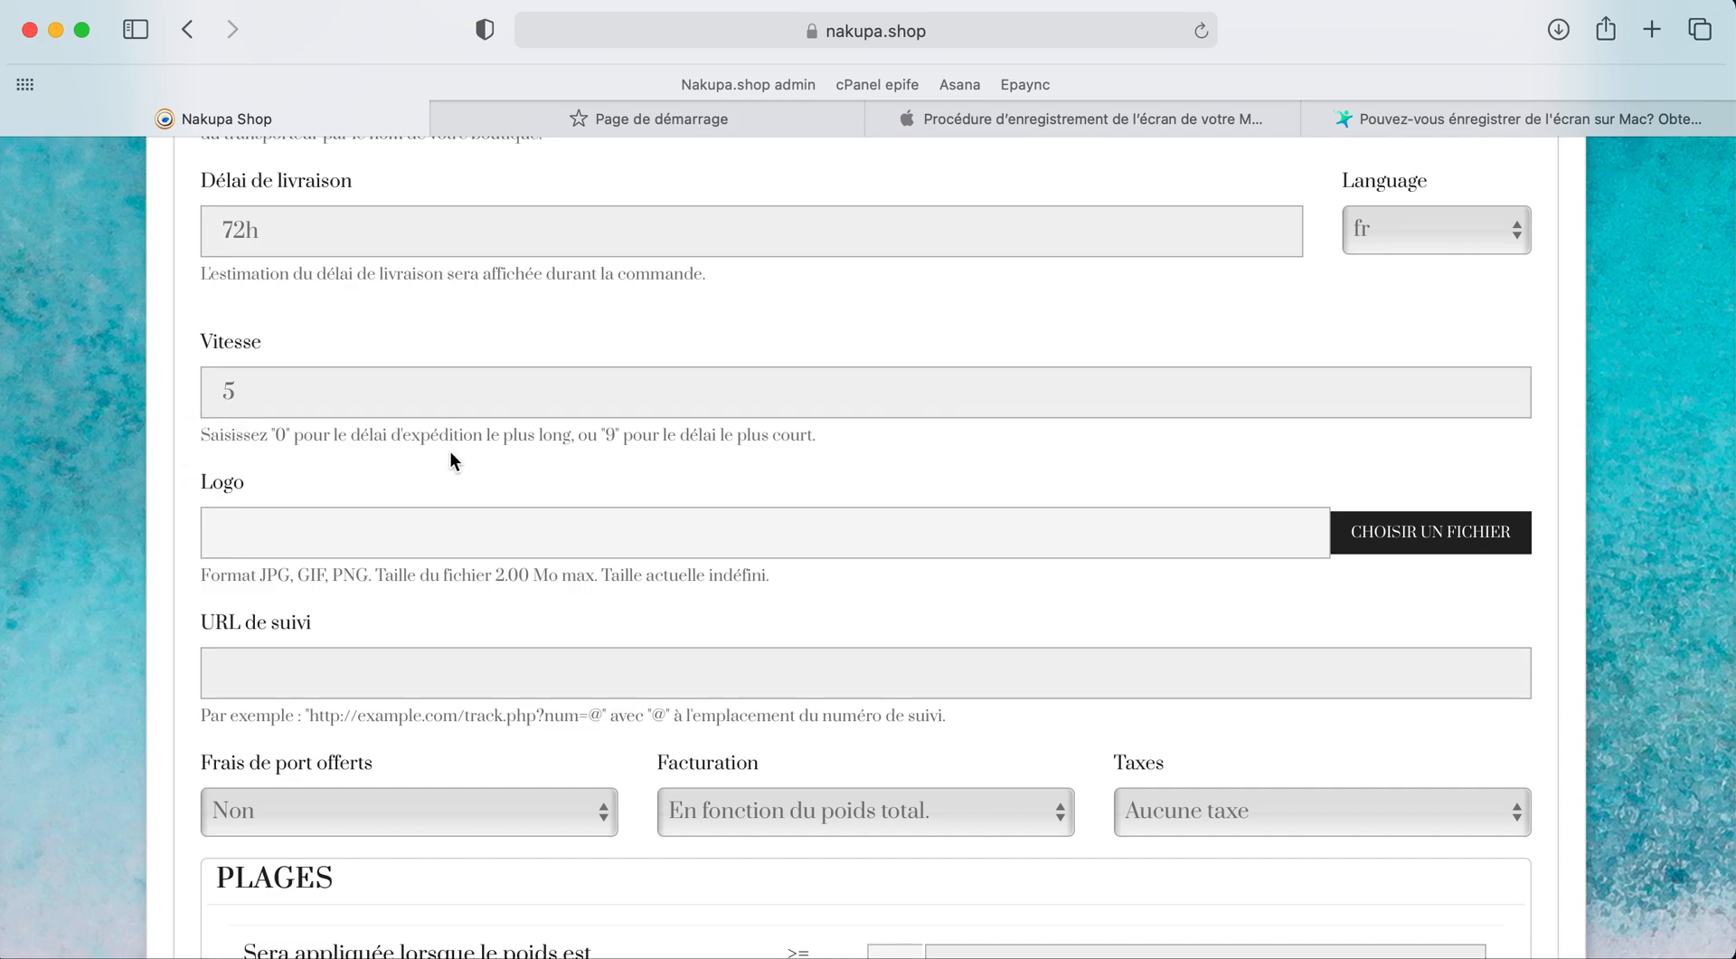
Step: Search the Bureau for 'opt' and upload opt.png as the carrier logo
scroll(345, 532, "down", 2)
left_click(1411, 454)
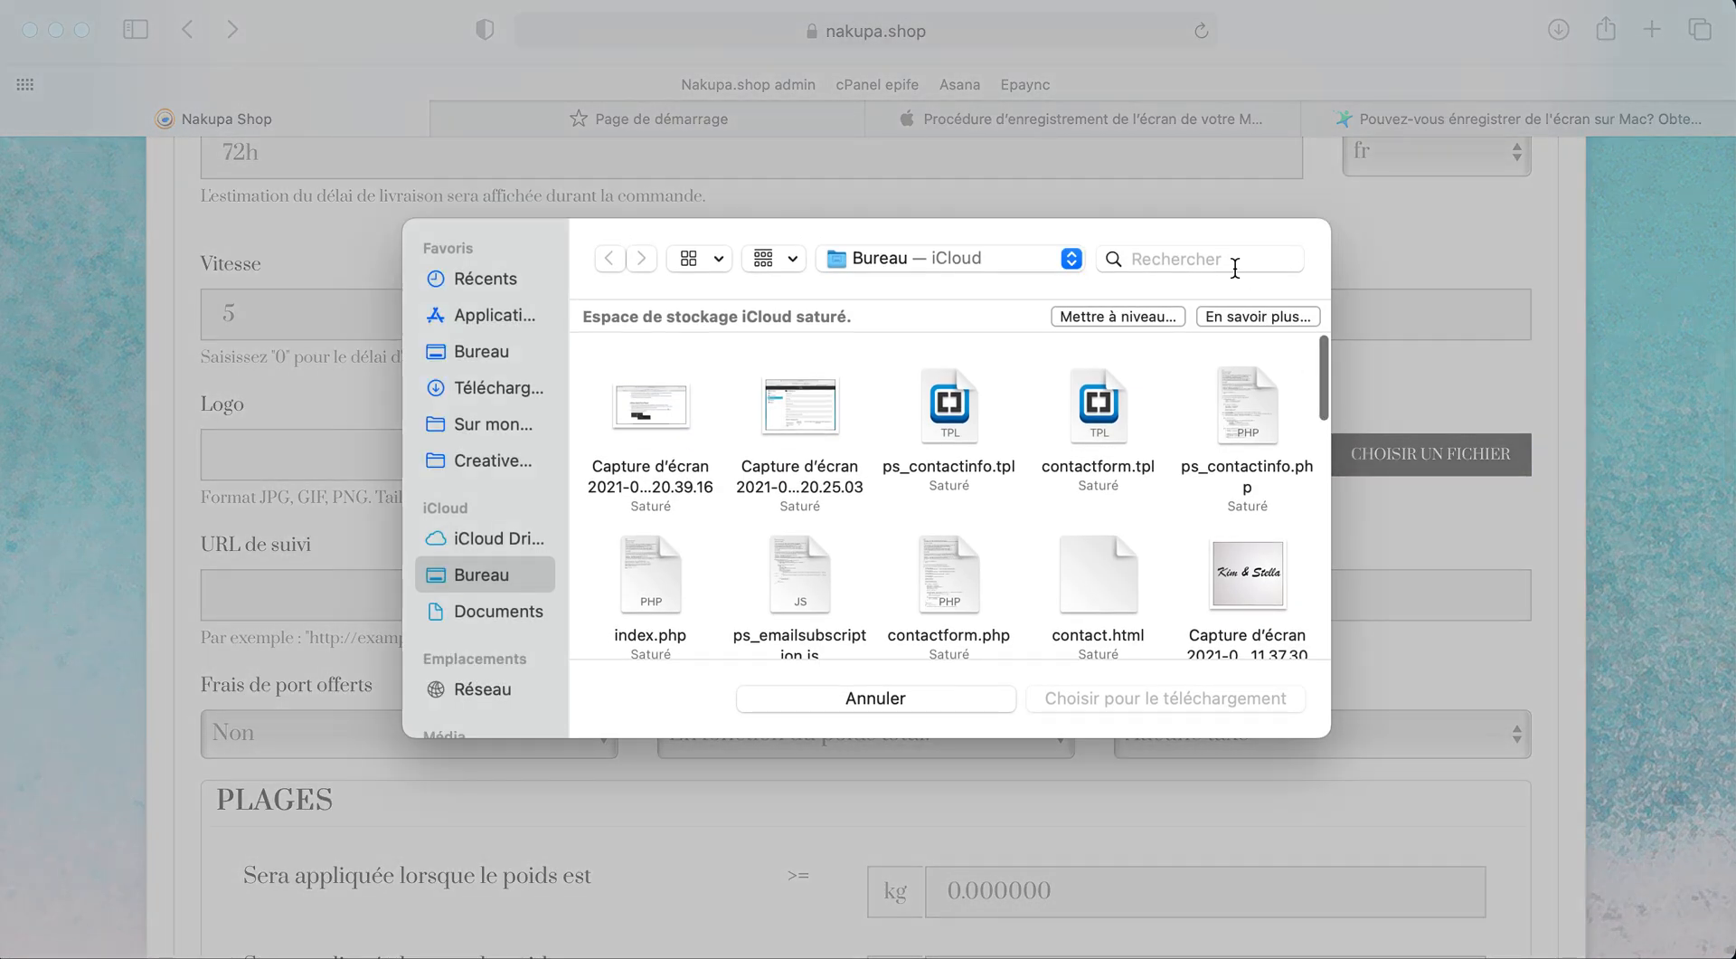
left_click(1236, 268)
type("opt")
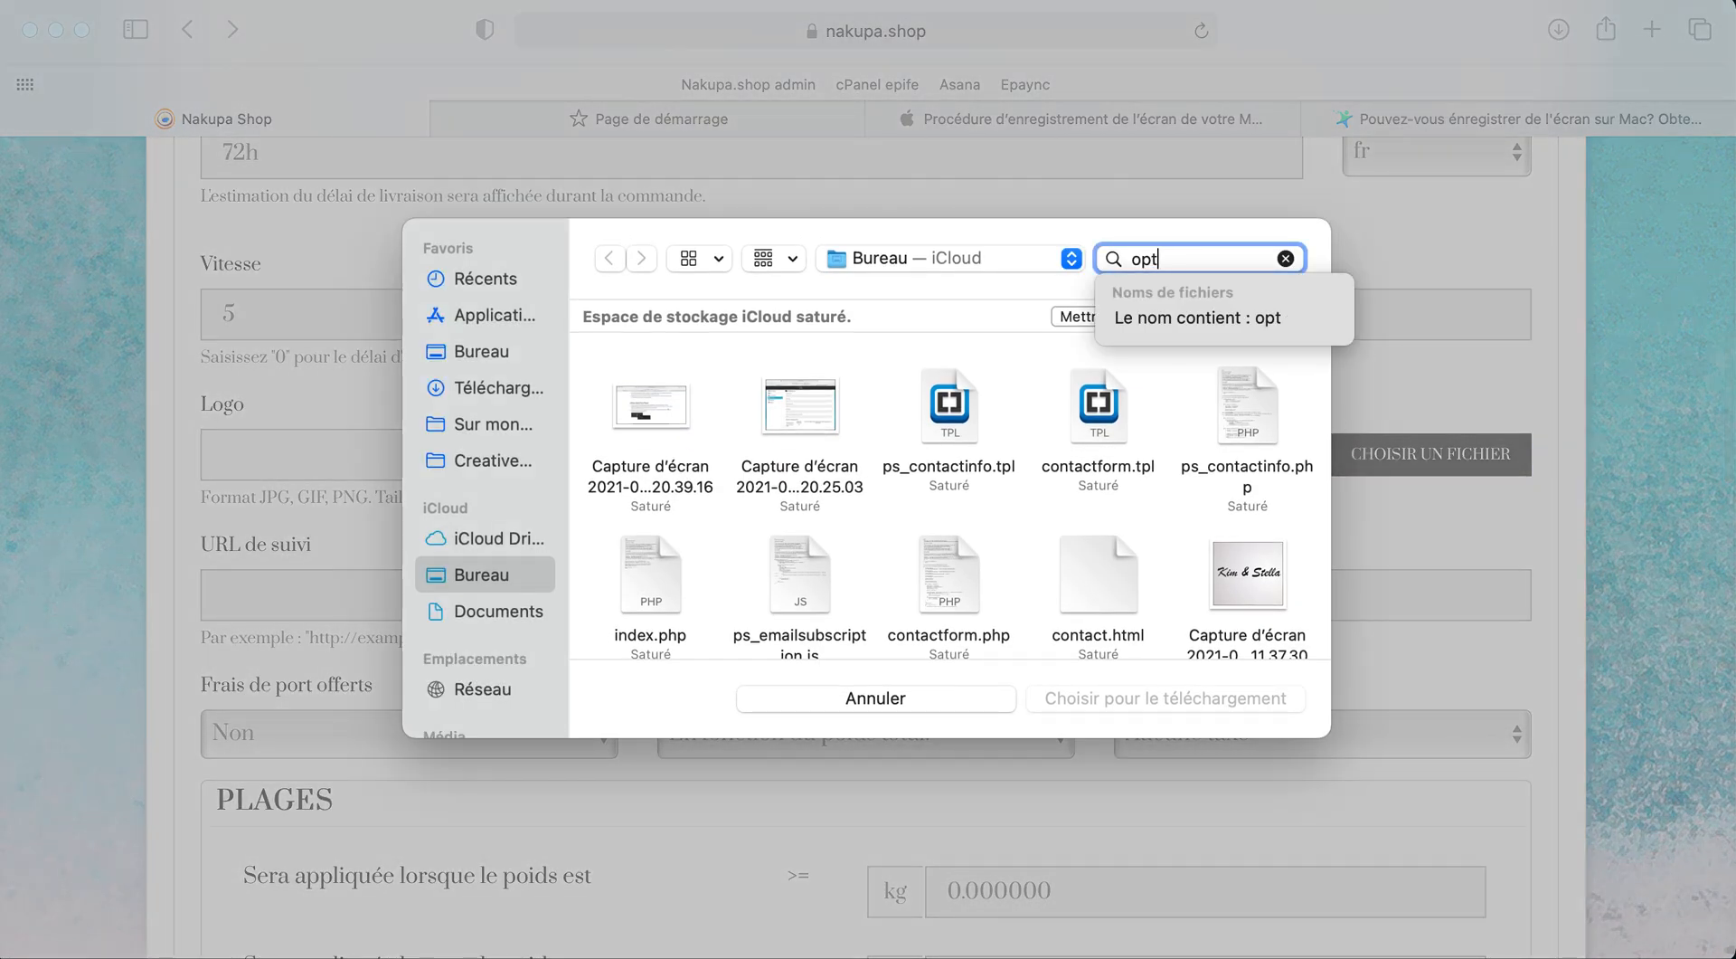
scroll(922, 491, "down", 10)
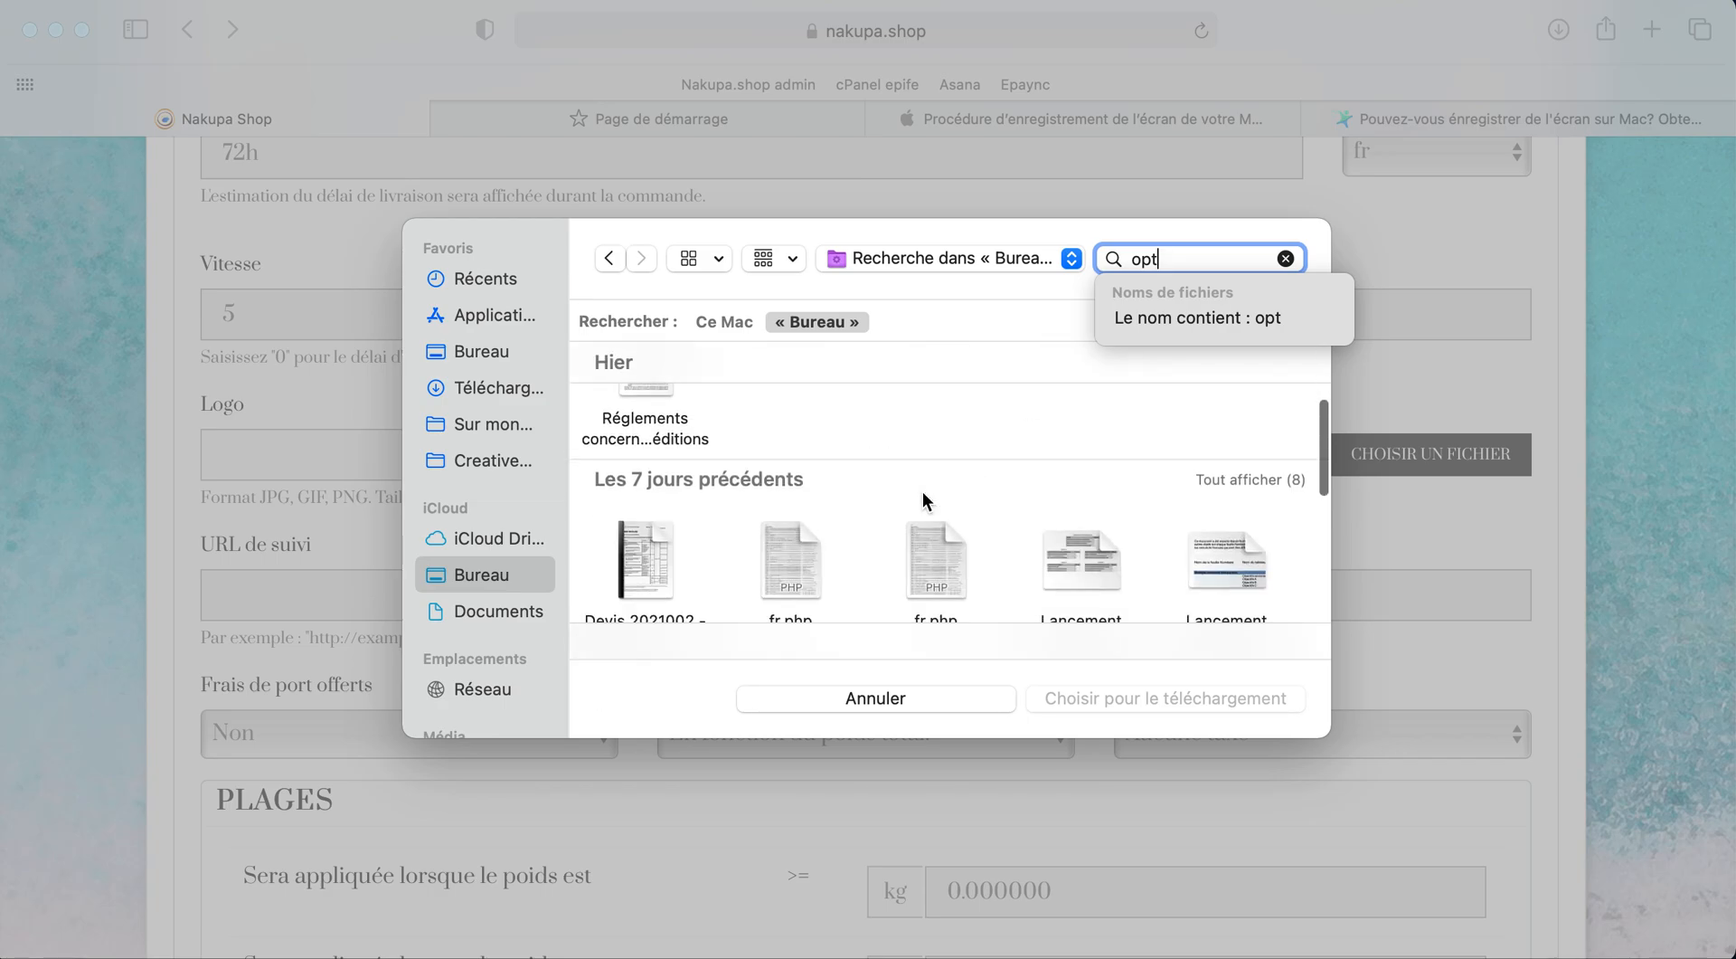
left_click_drag(1319, 727, 1635, 957)
scroll(1332, 718, "up", 8)
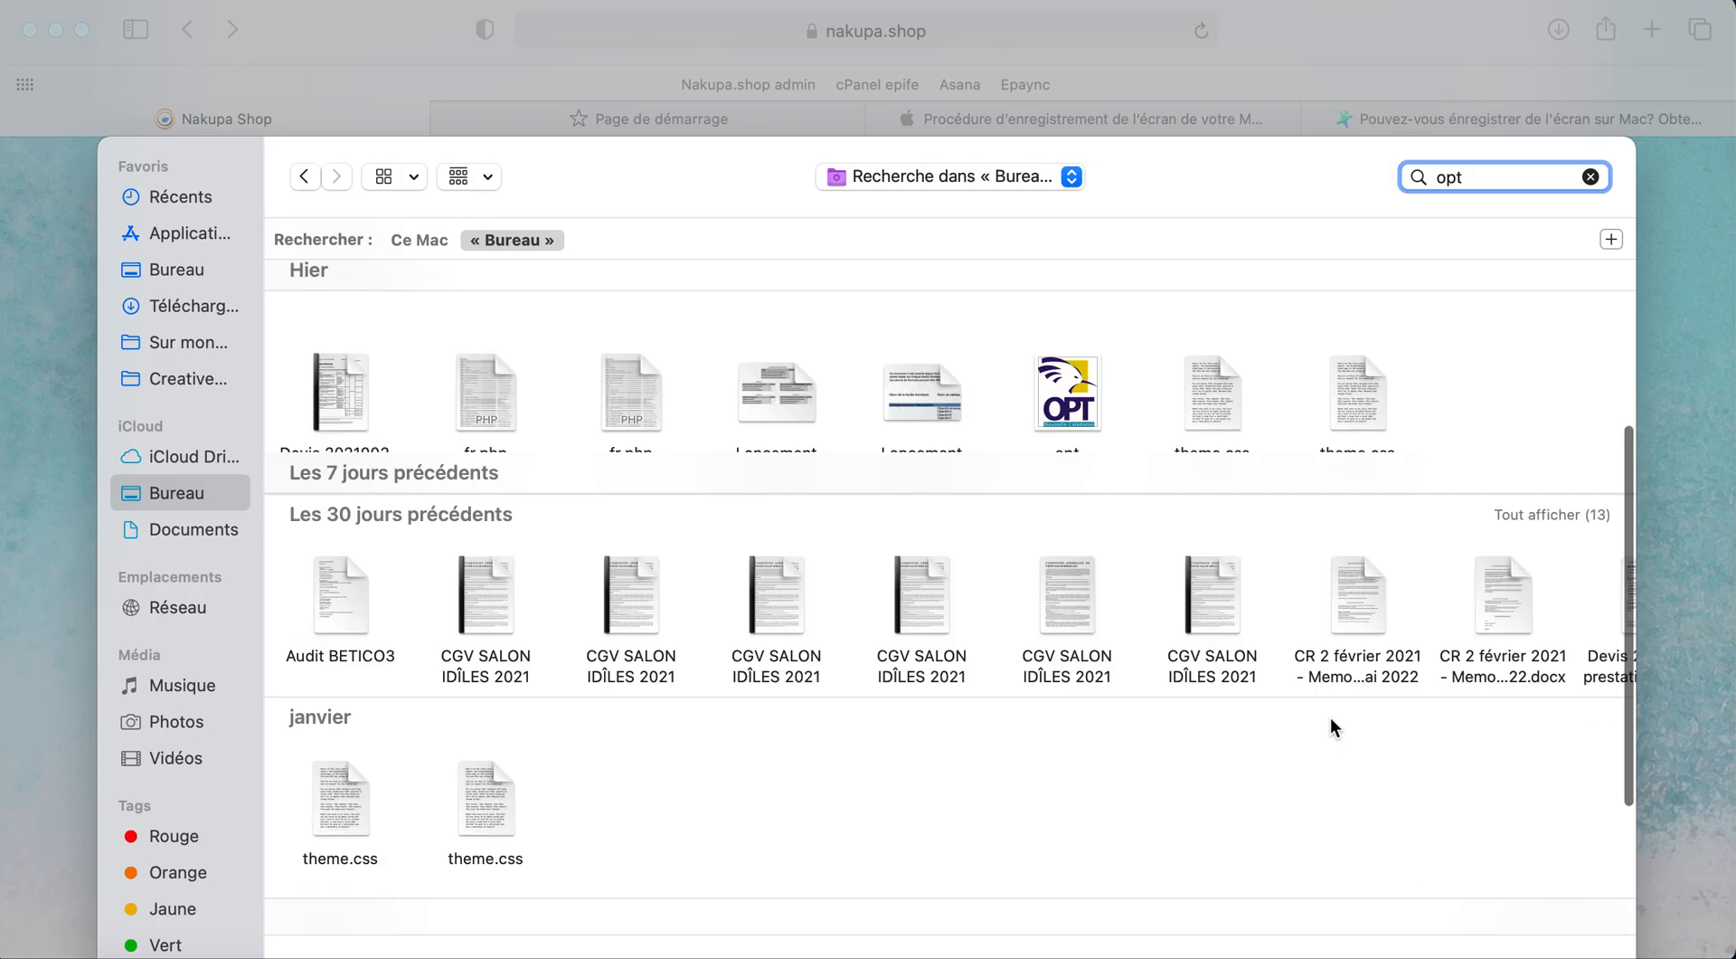
double_click(1065, 767)
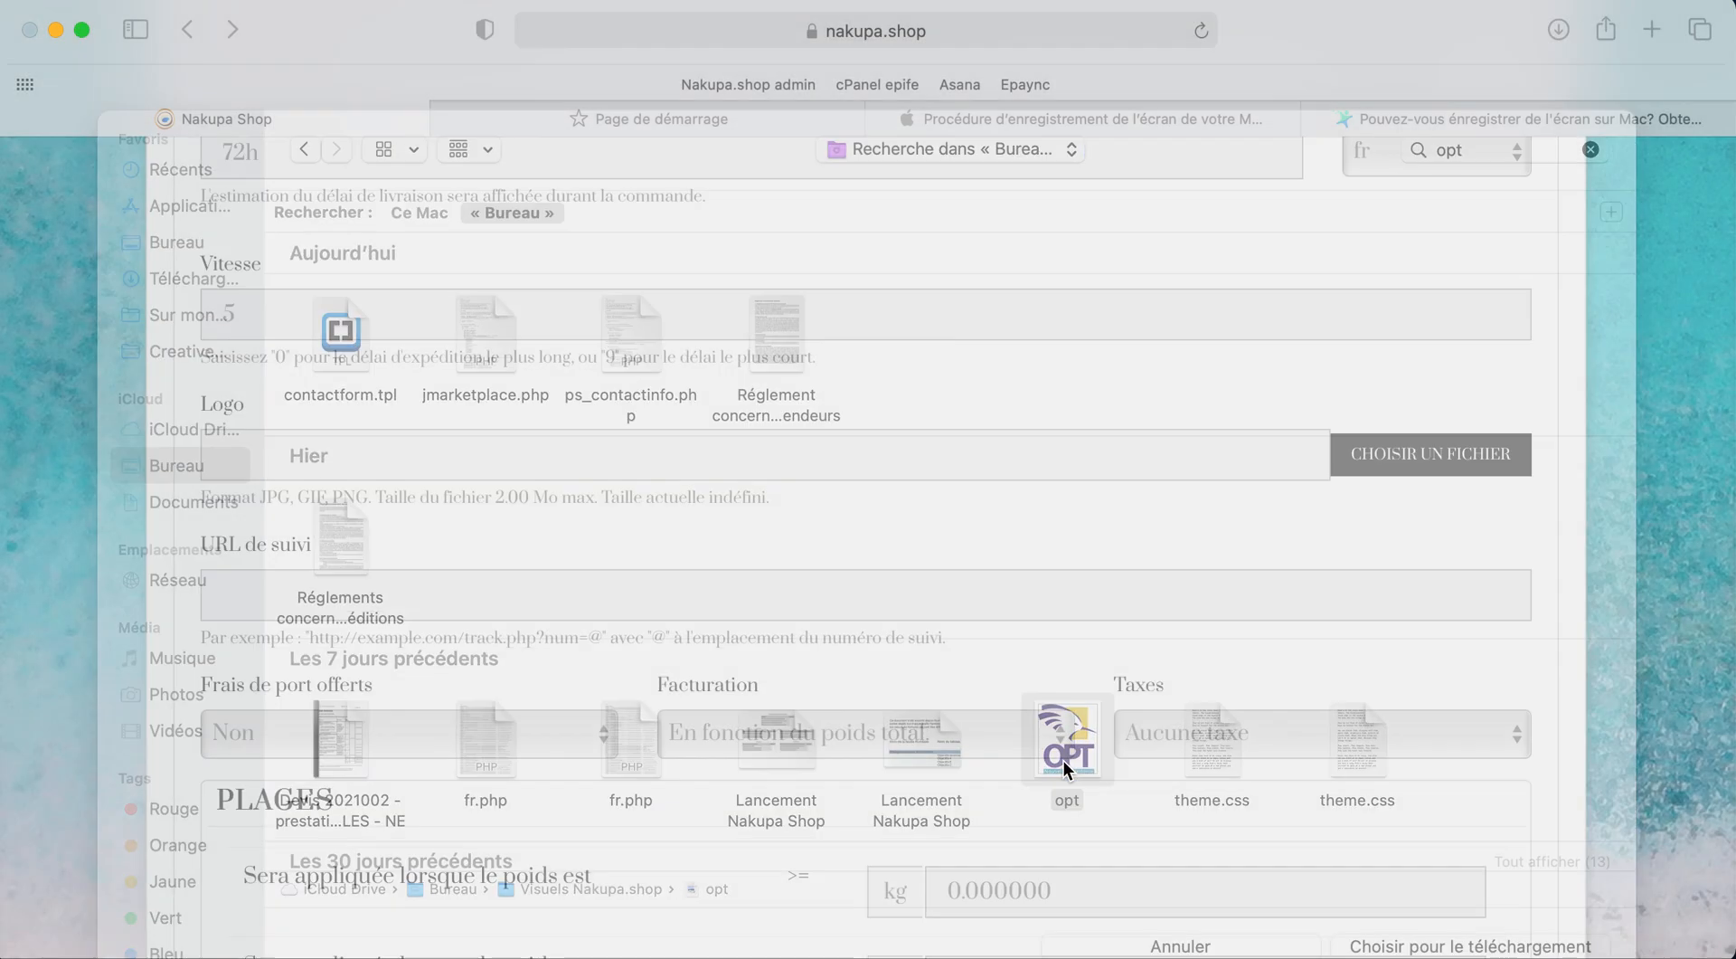
scroll(583, 579, "down", 4)
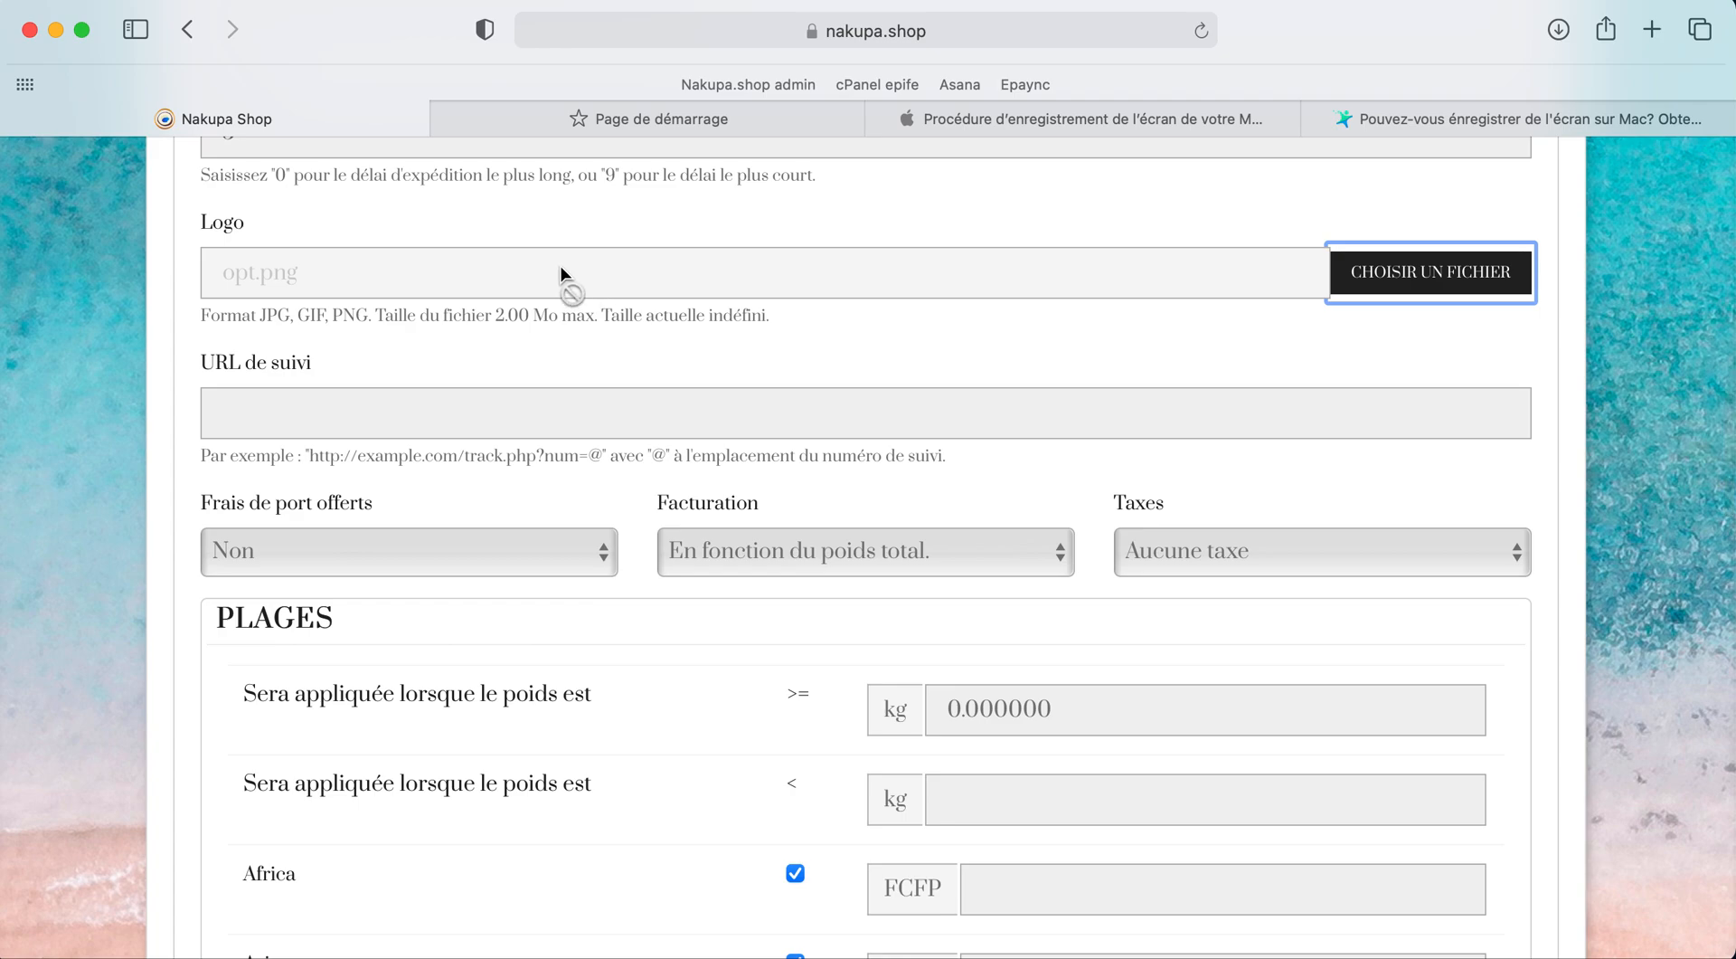
Step: Keep free shipping at Non and set Facturation to En fonction du prix total
scroll(519, 416, "down", 4)
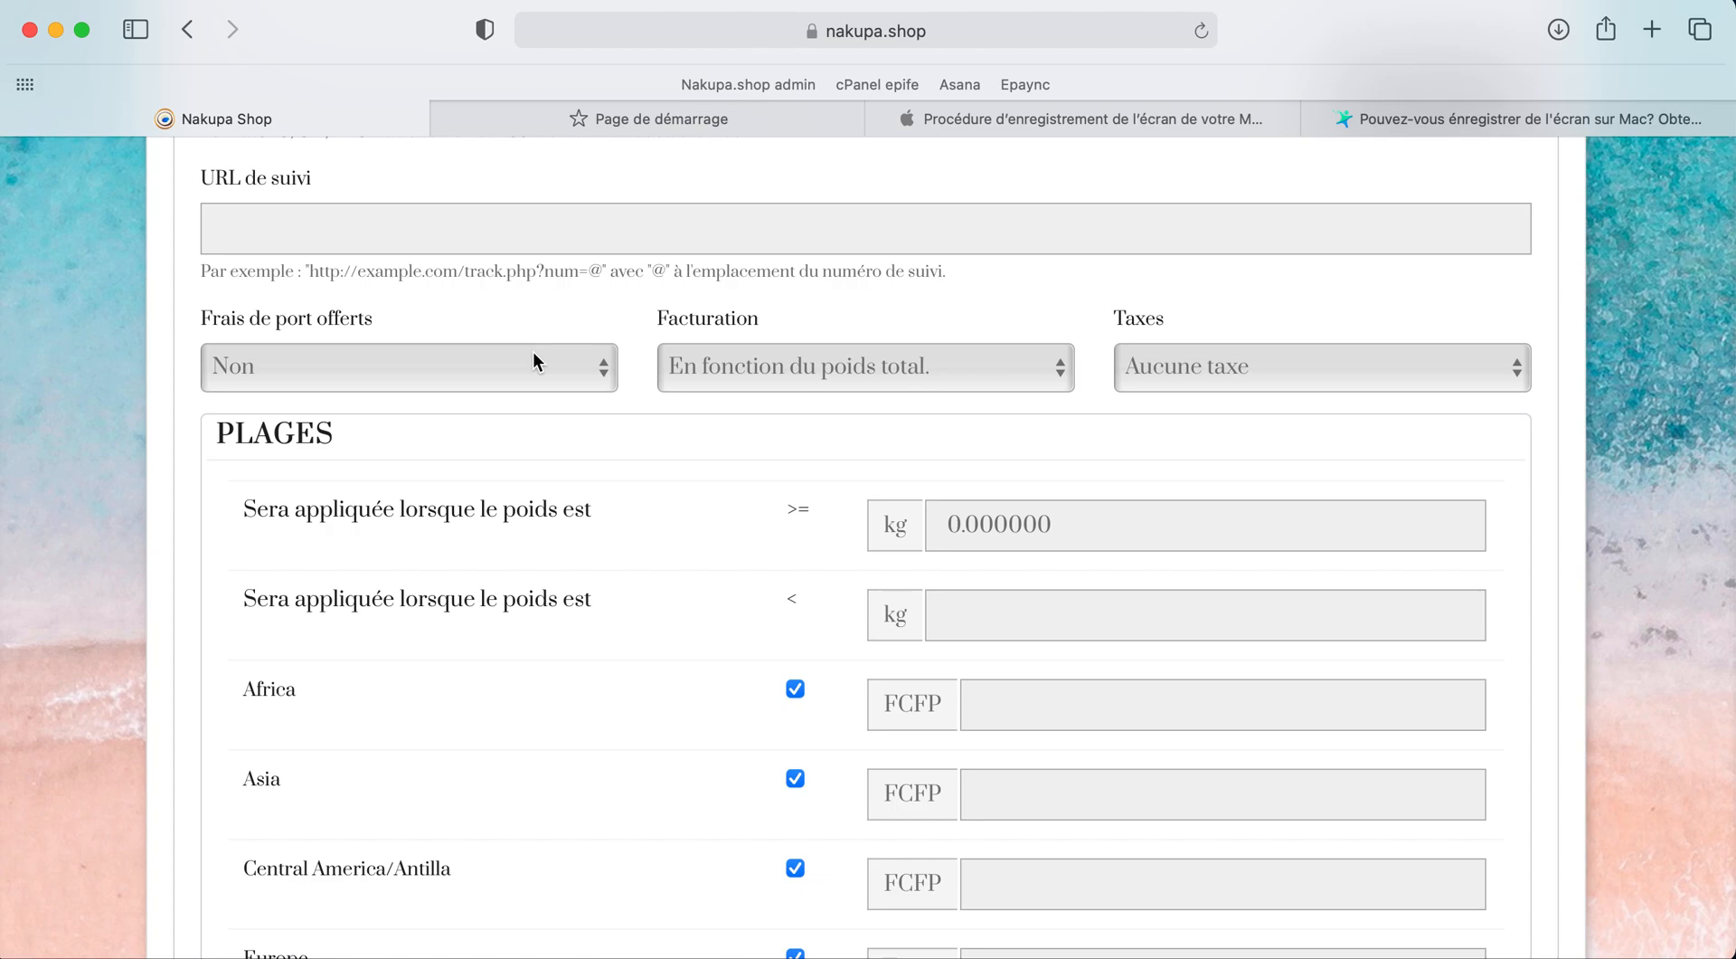
left_click(561, 358)
left_click(561, 358)
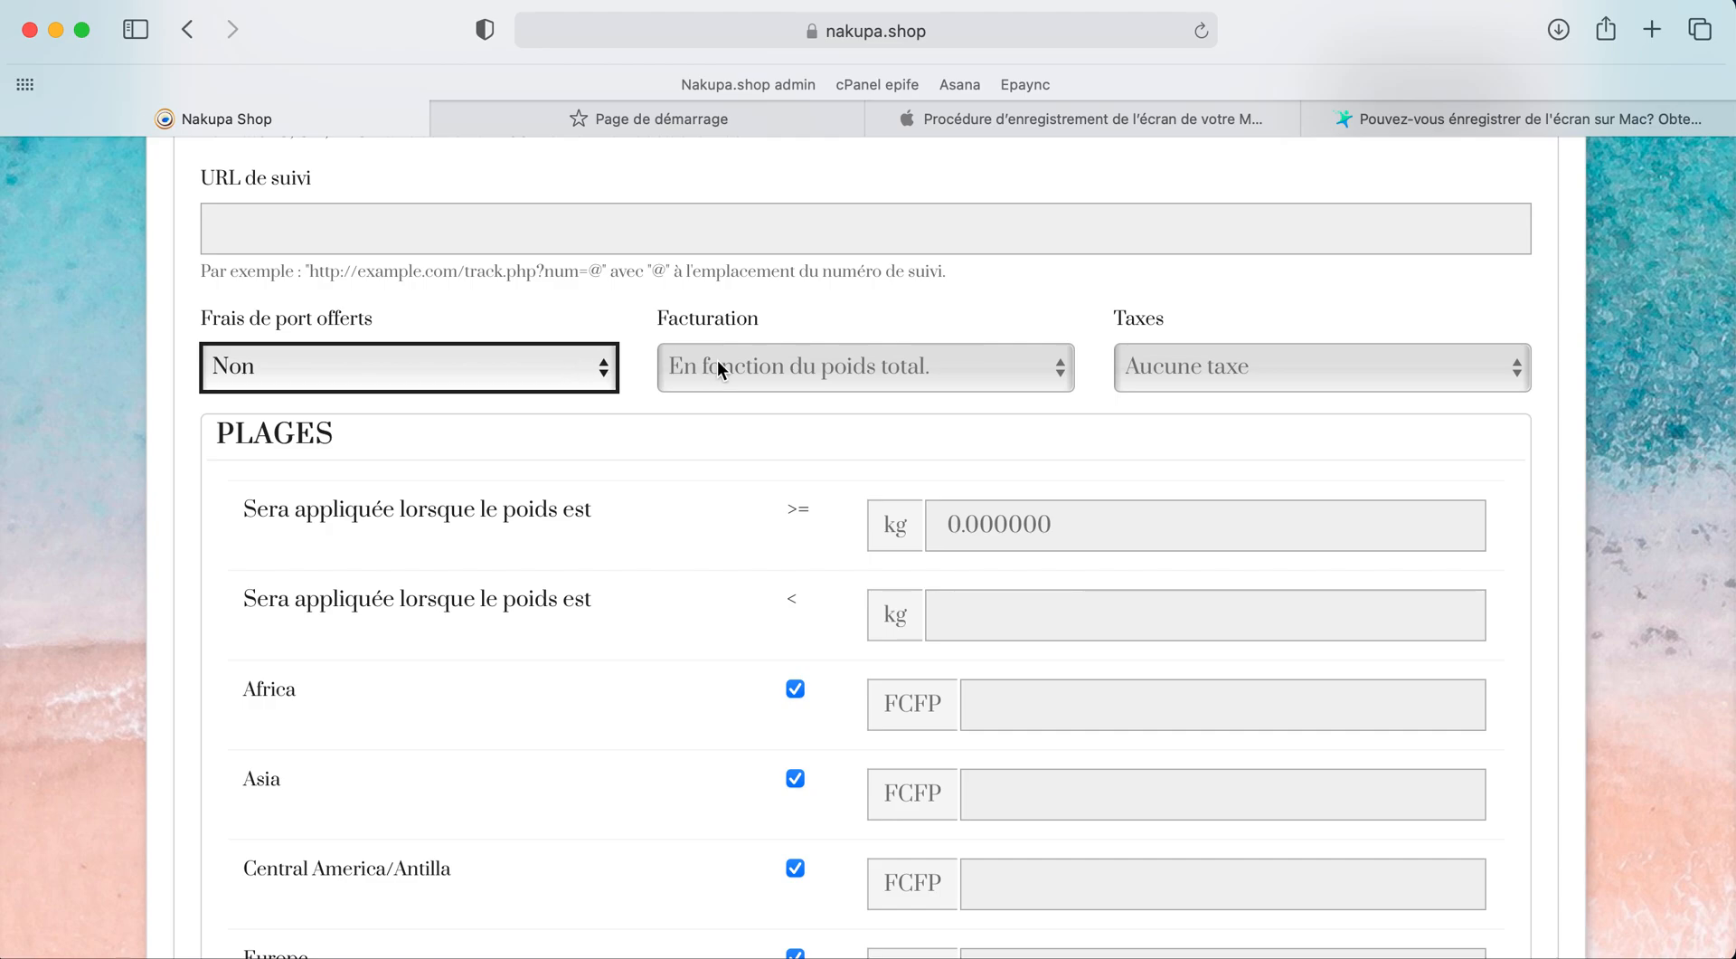
left_click(791, 362)
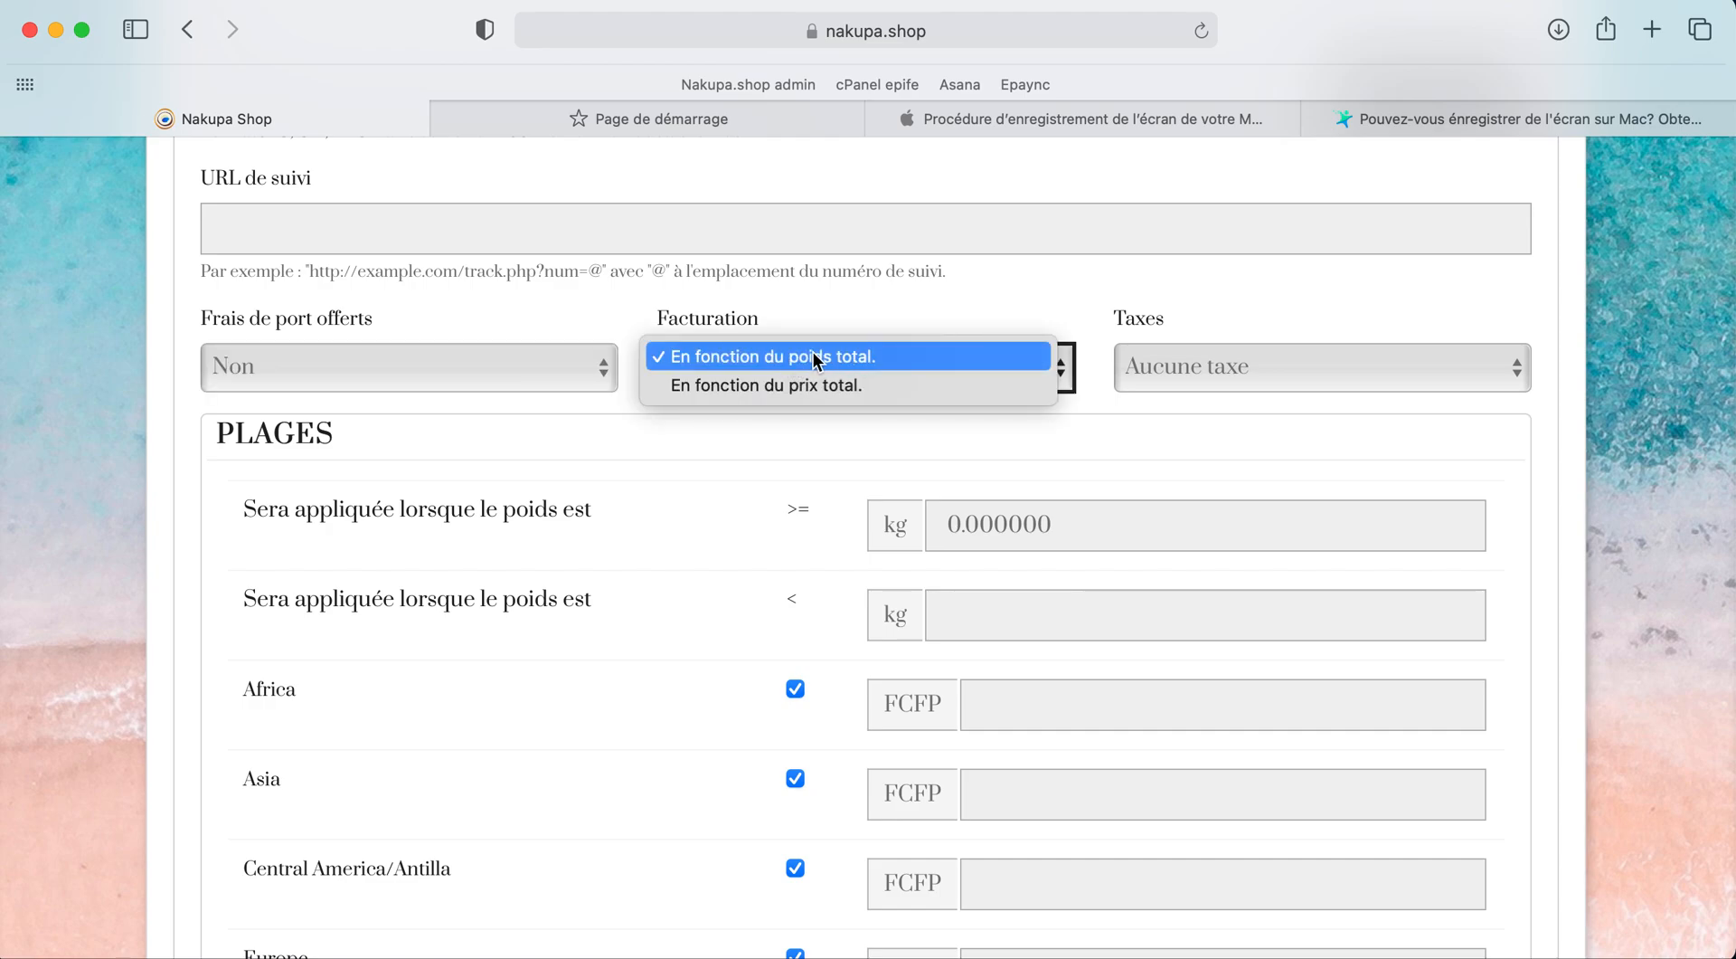
left_click(846, 387)
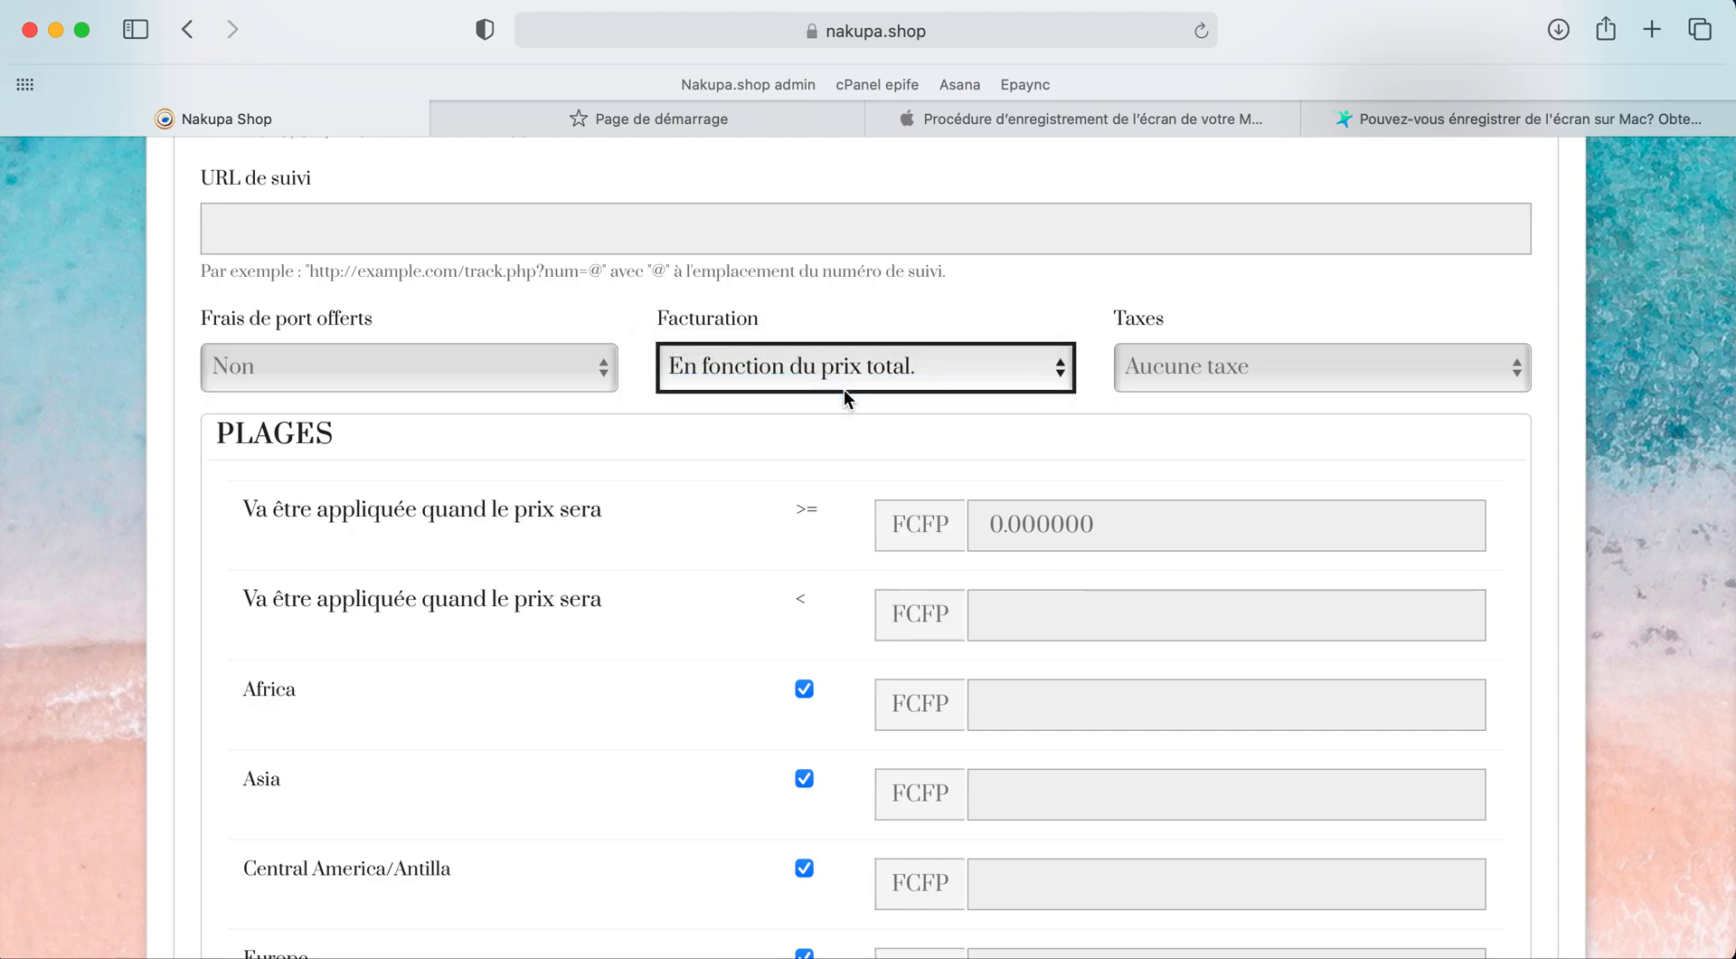
left_click(829, 366)
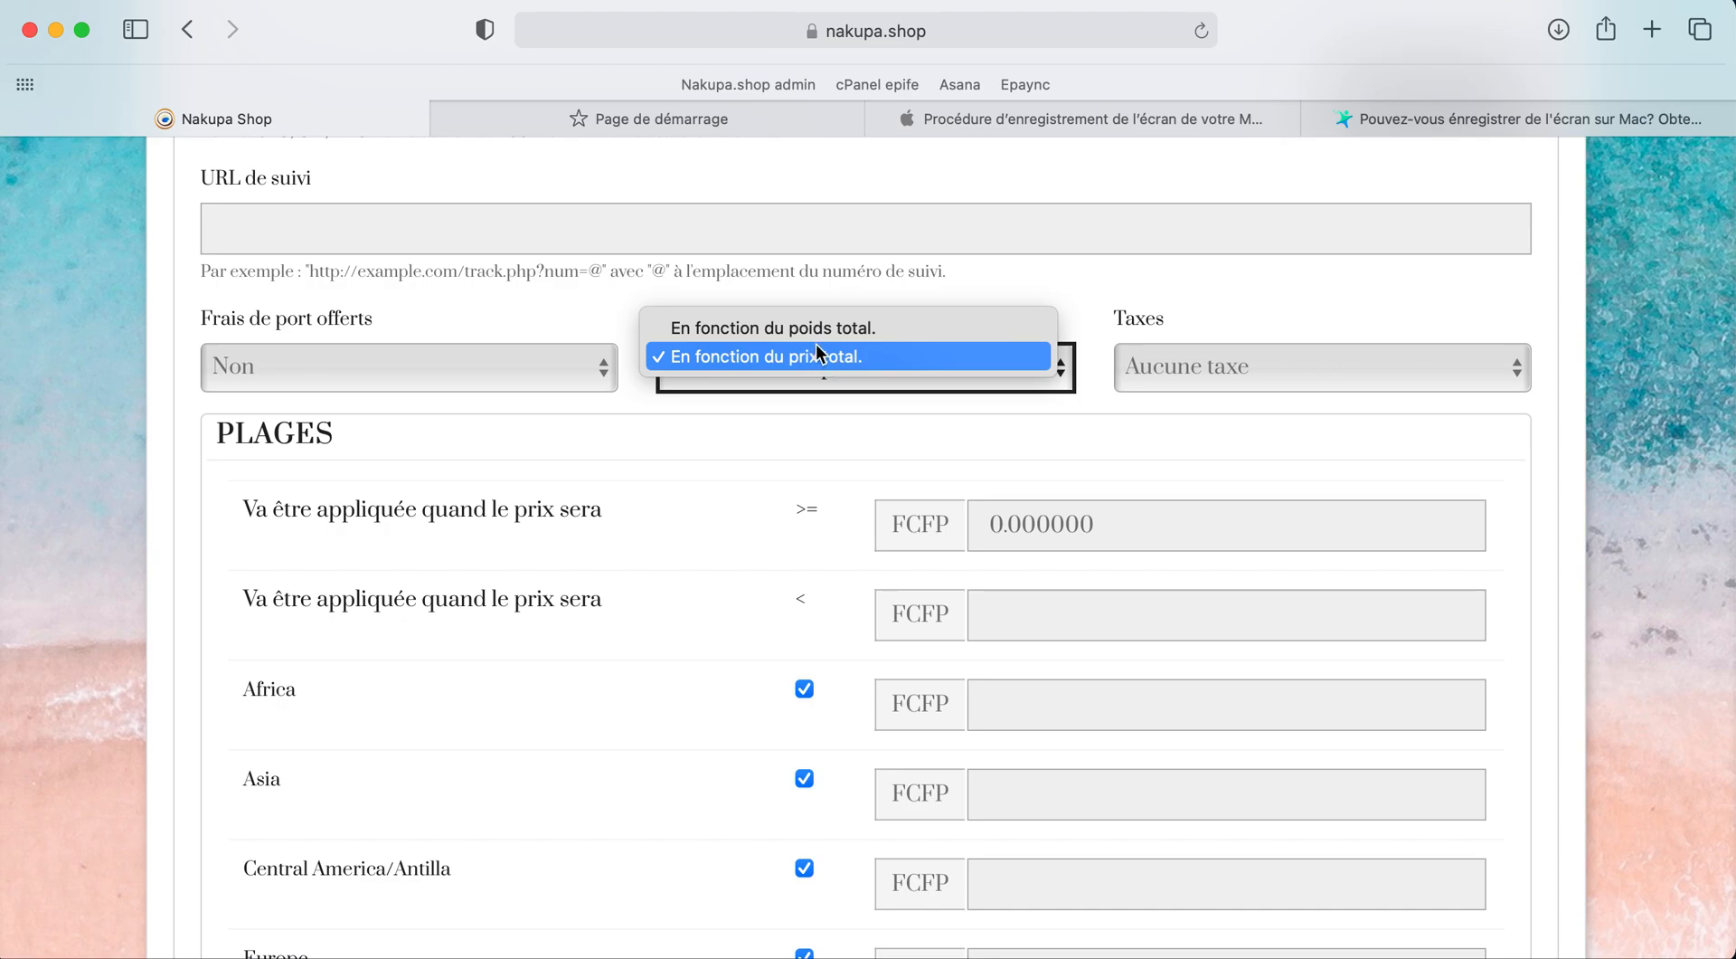
left_click(814, 355)
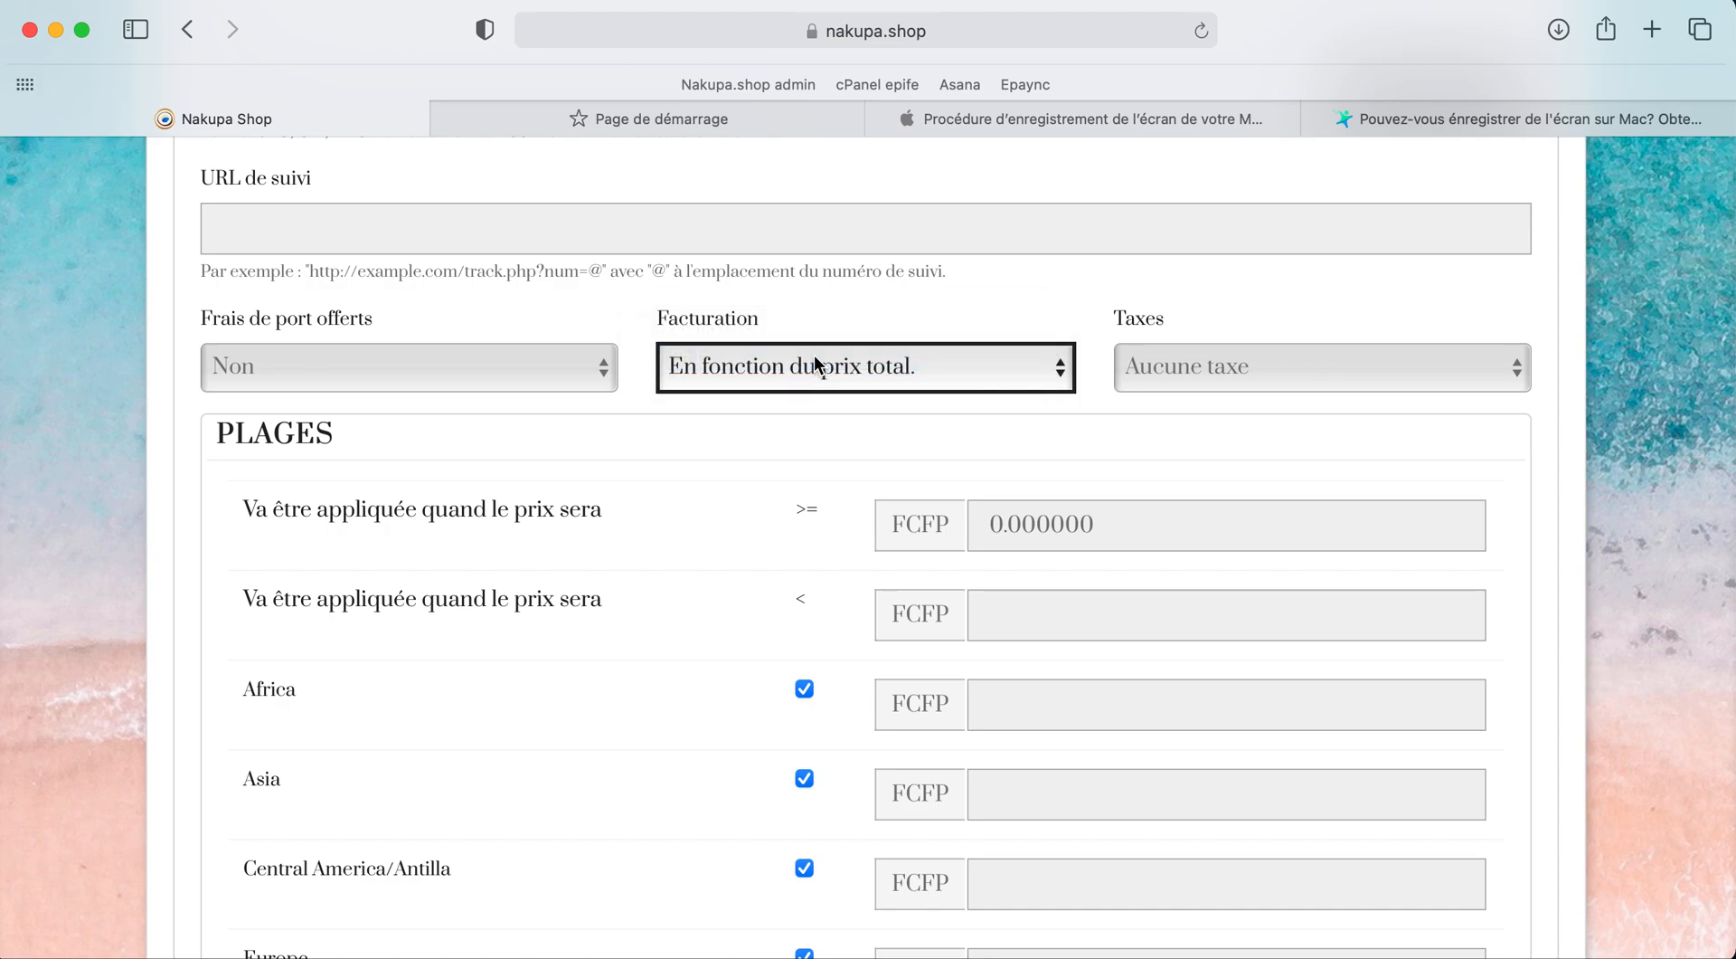
left_click(812, 409)
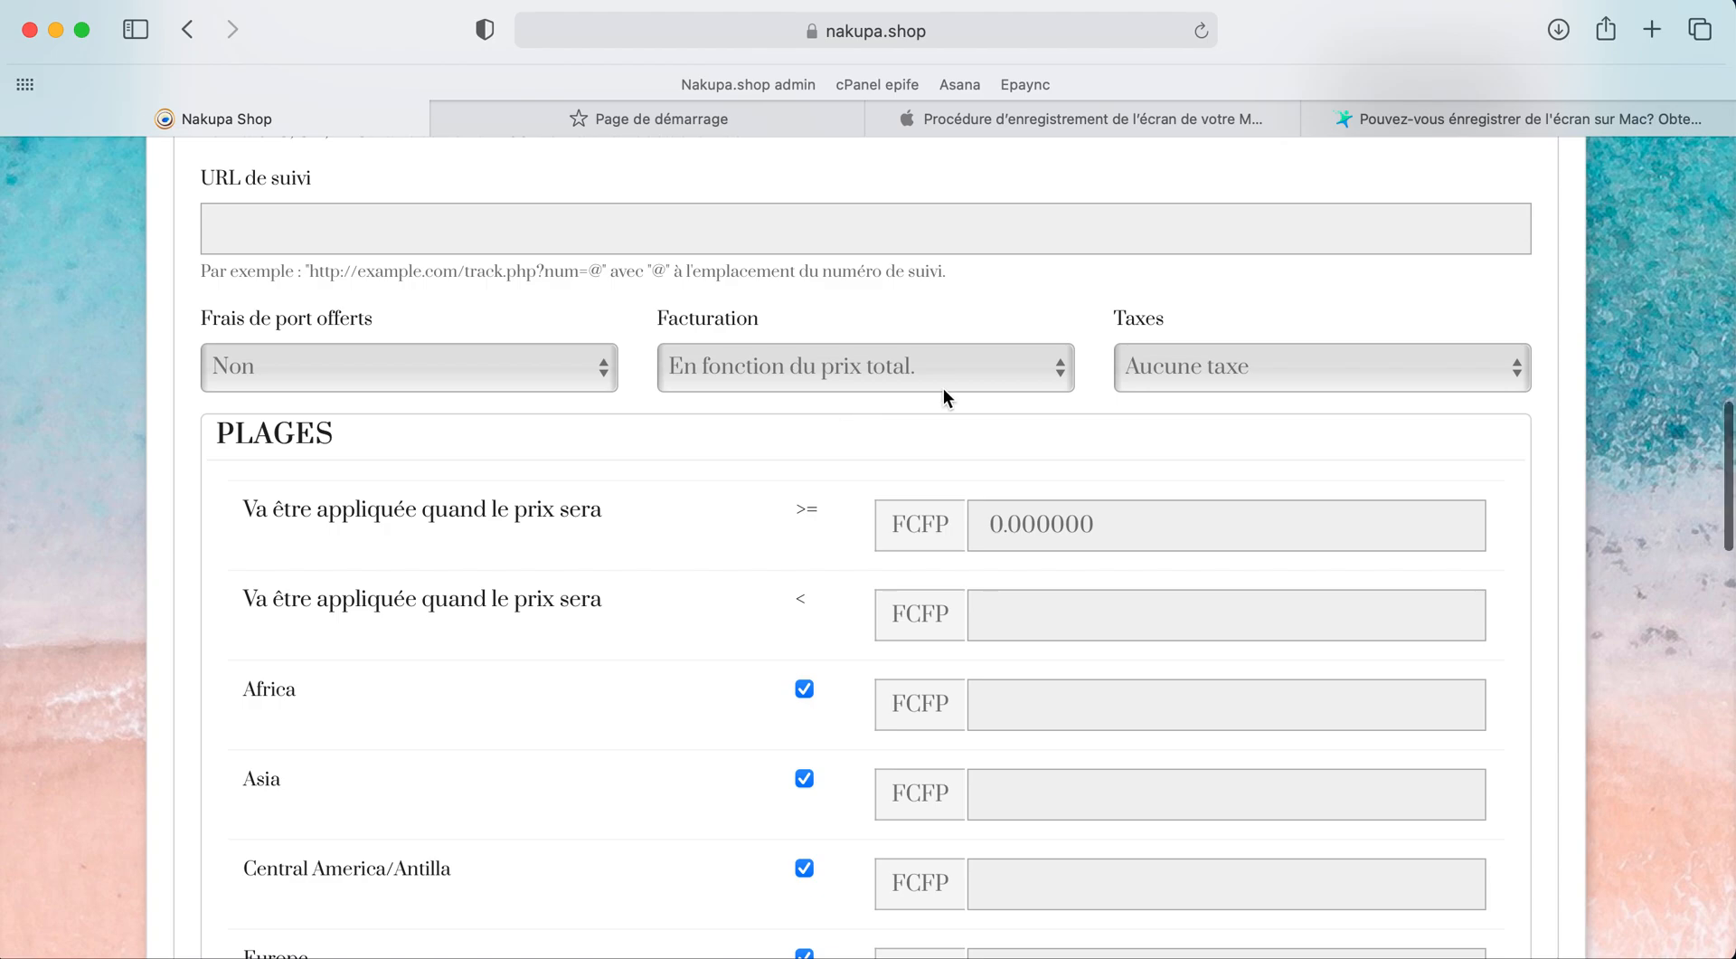
Step: Leave the carrier's Taxes setting on Aucune taxe
left_click(1170, 369)
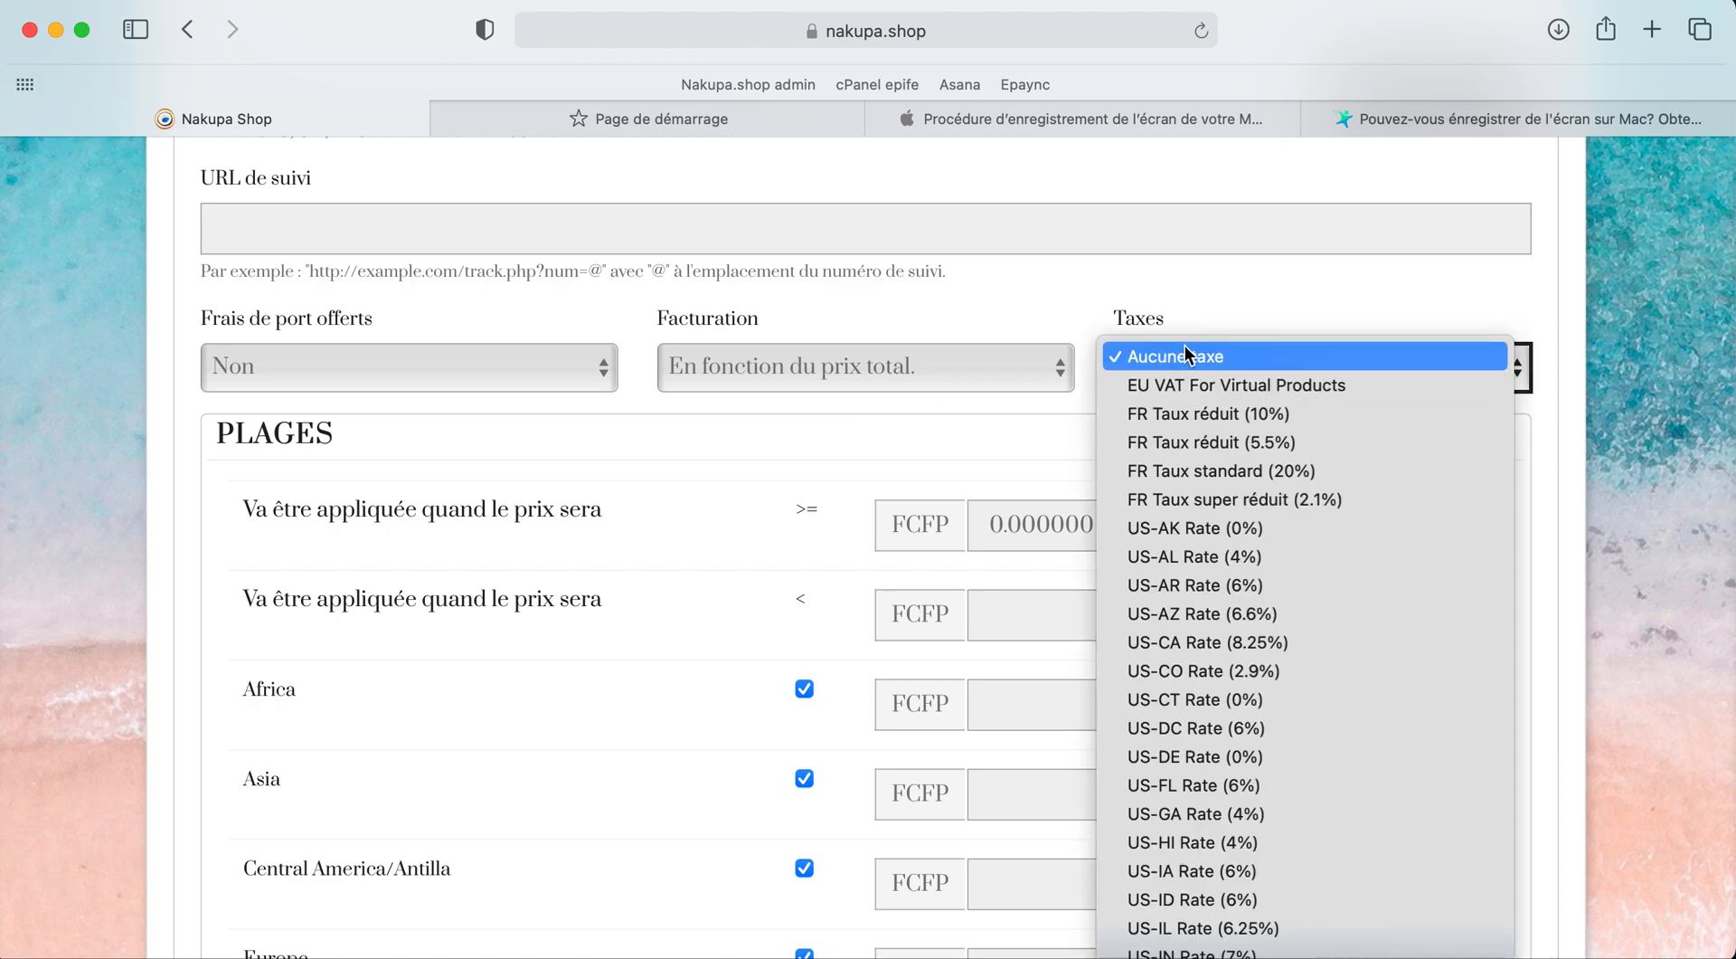
left_click(1184, 355)
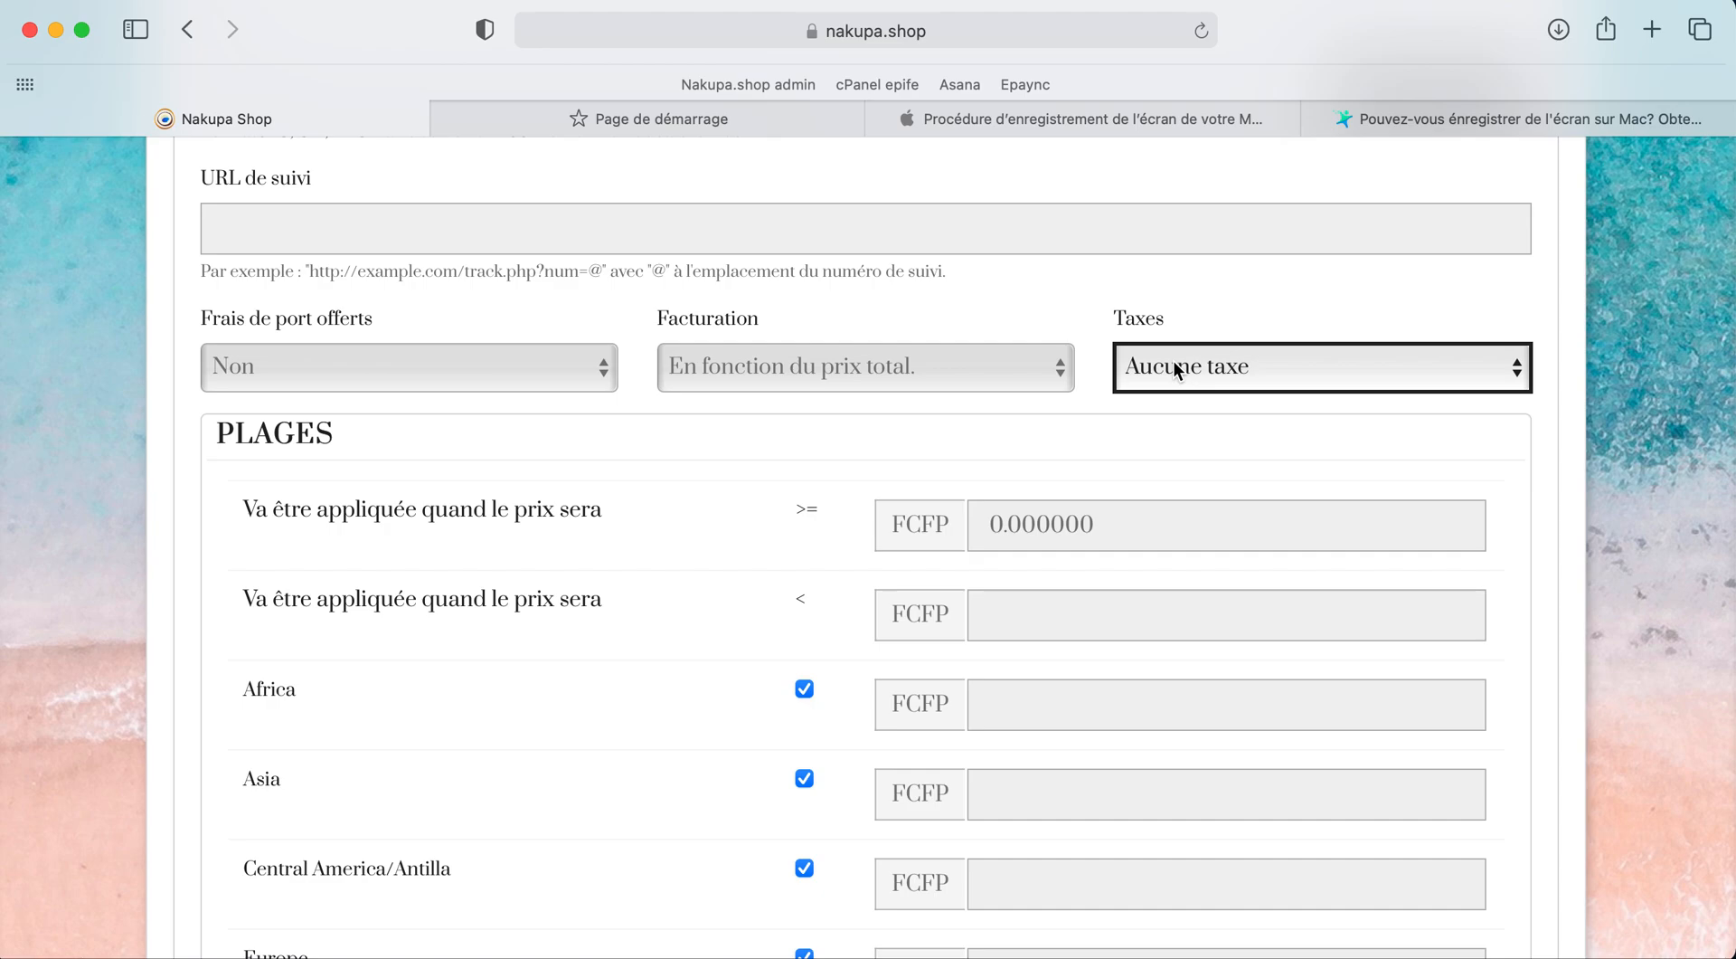
left_click(986, 434)
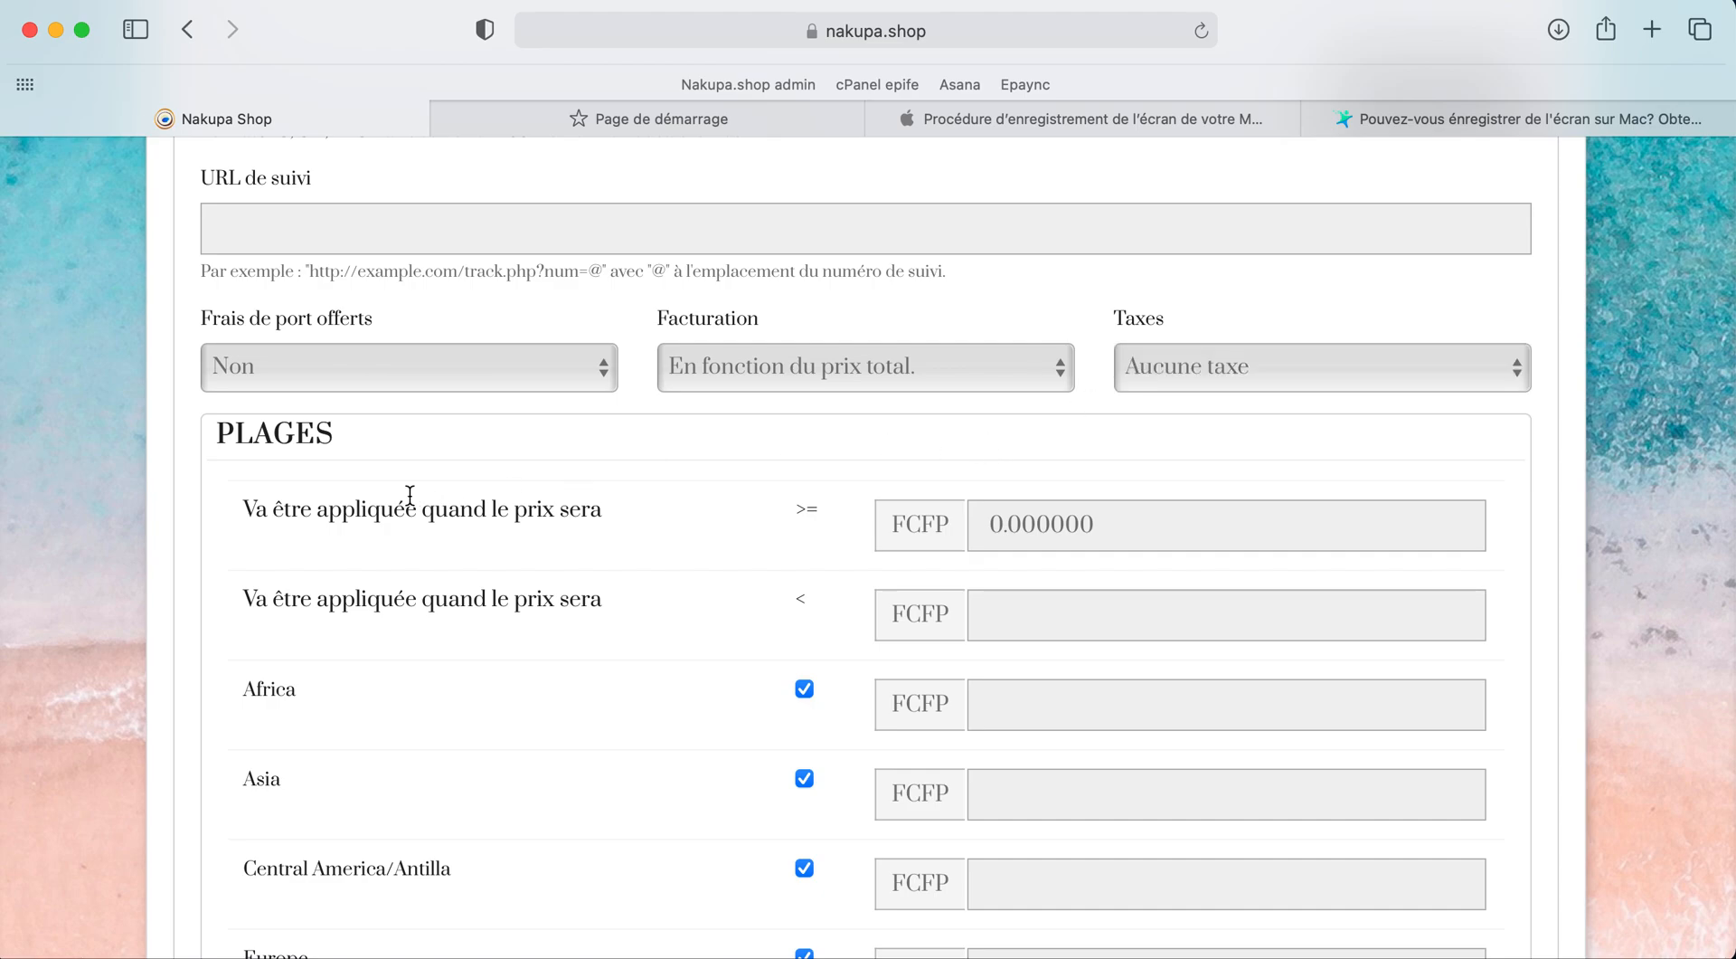
scroll(410, 494, "down", 2)
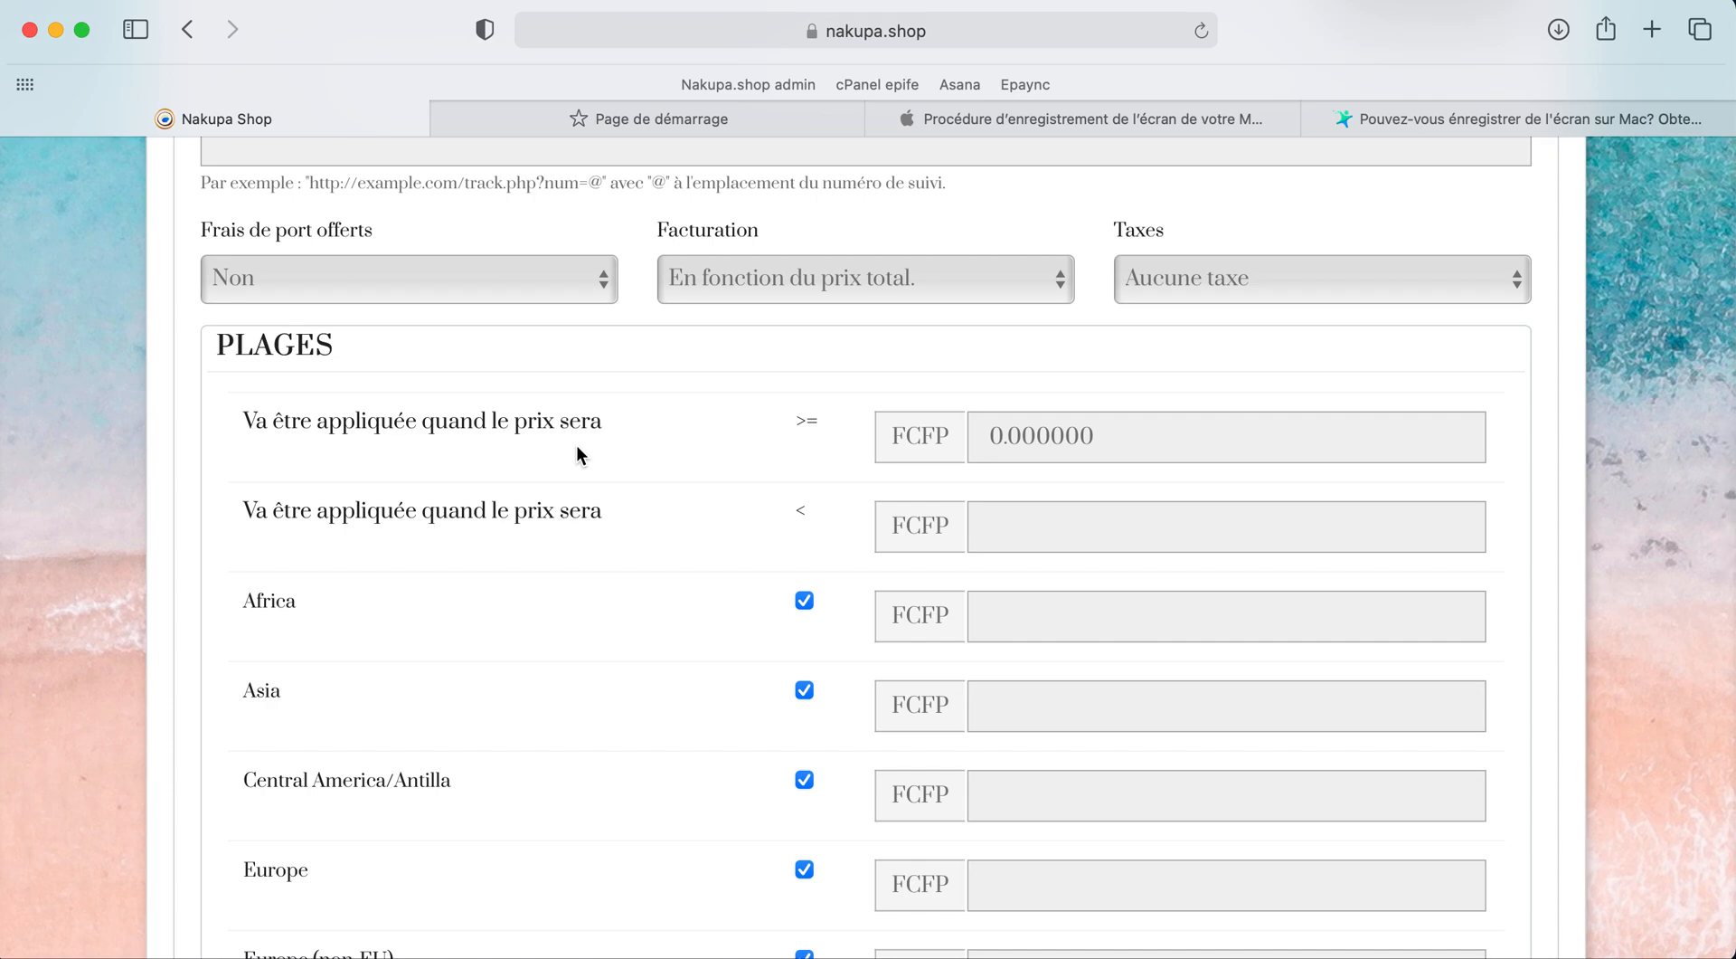
scroll(620, 418, "down", 1)
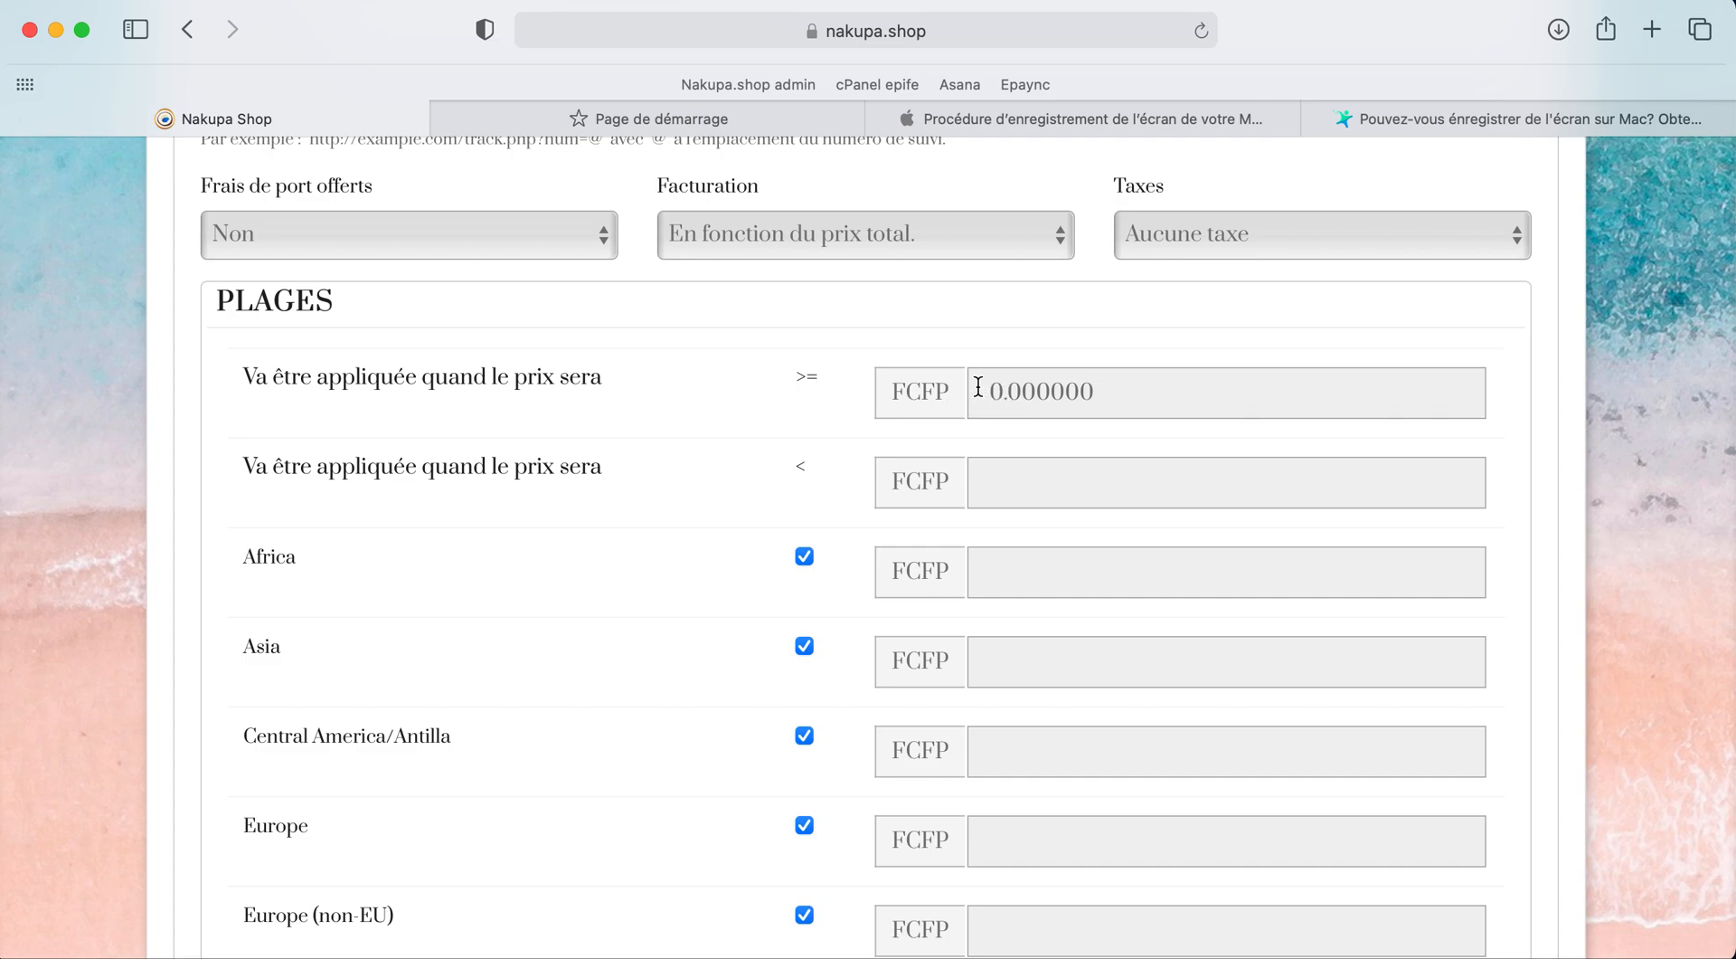
left_click(1009, 488)
type("12000")
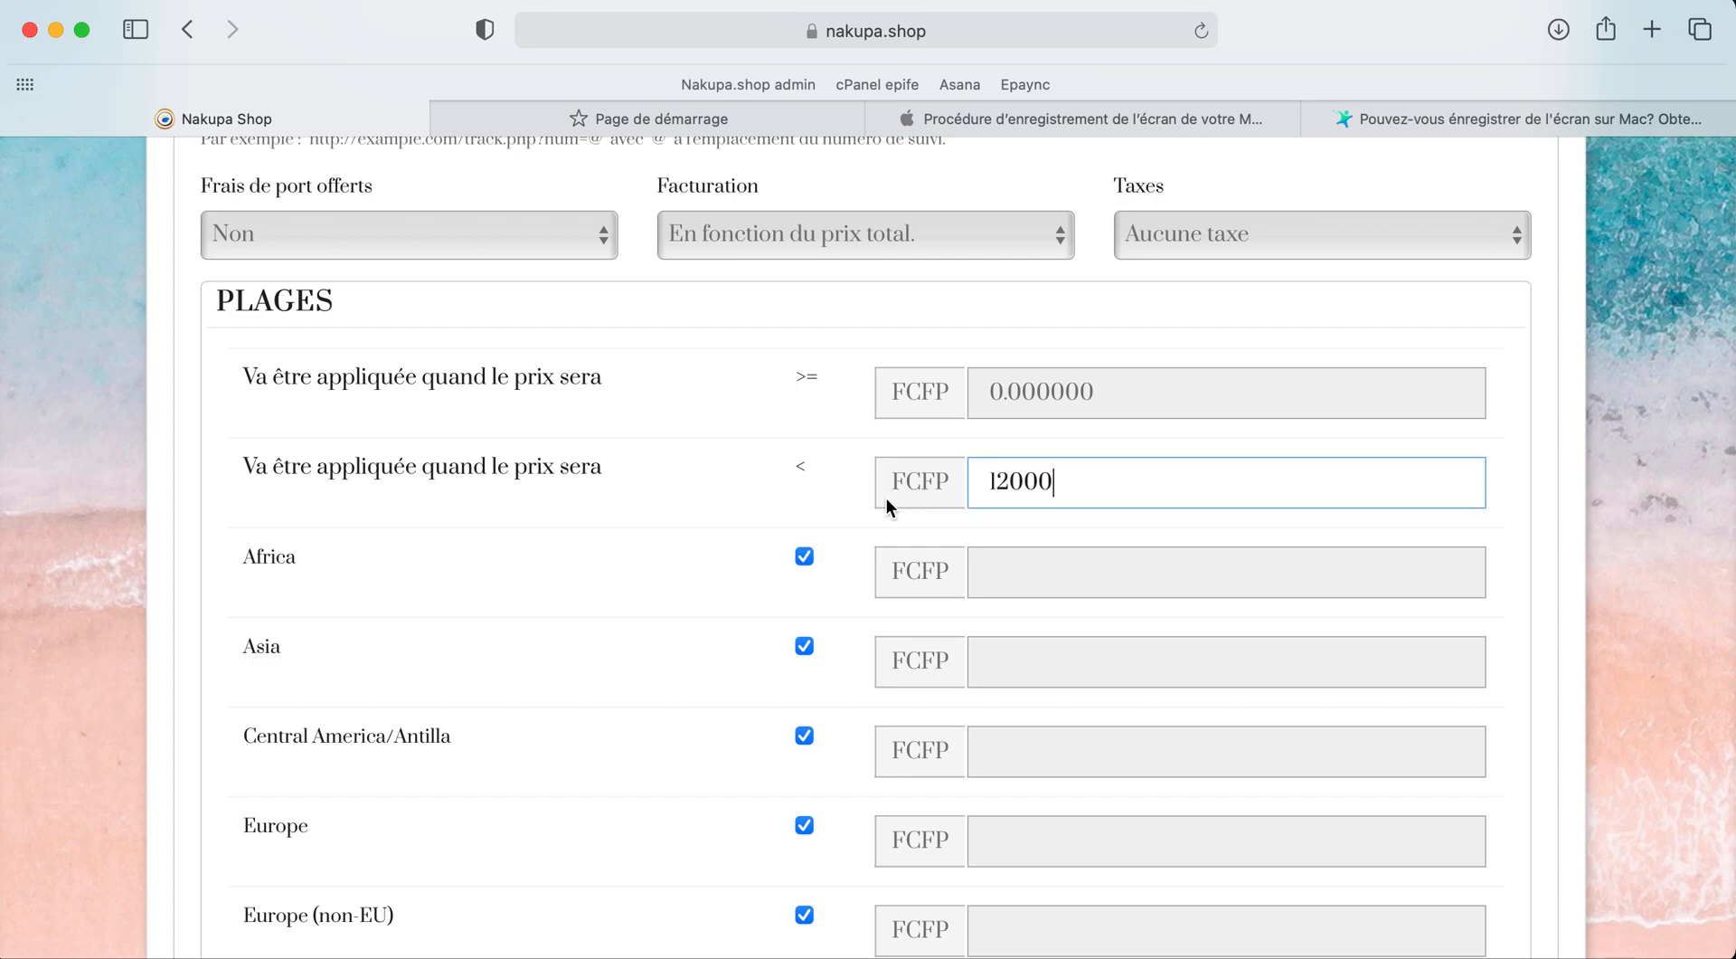
left_click(773, 500)
scroll(772, 500, "down", 3)
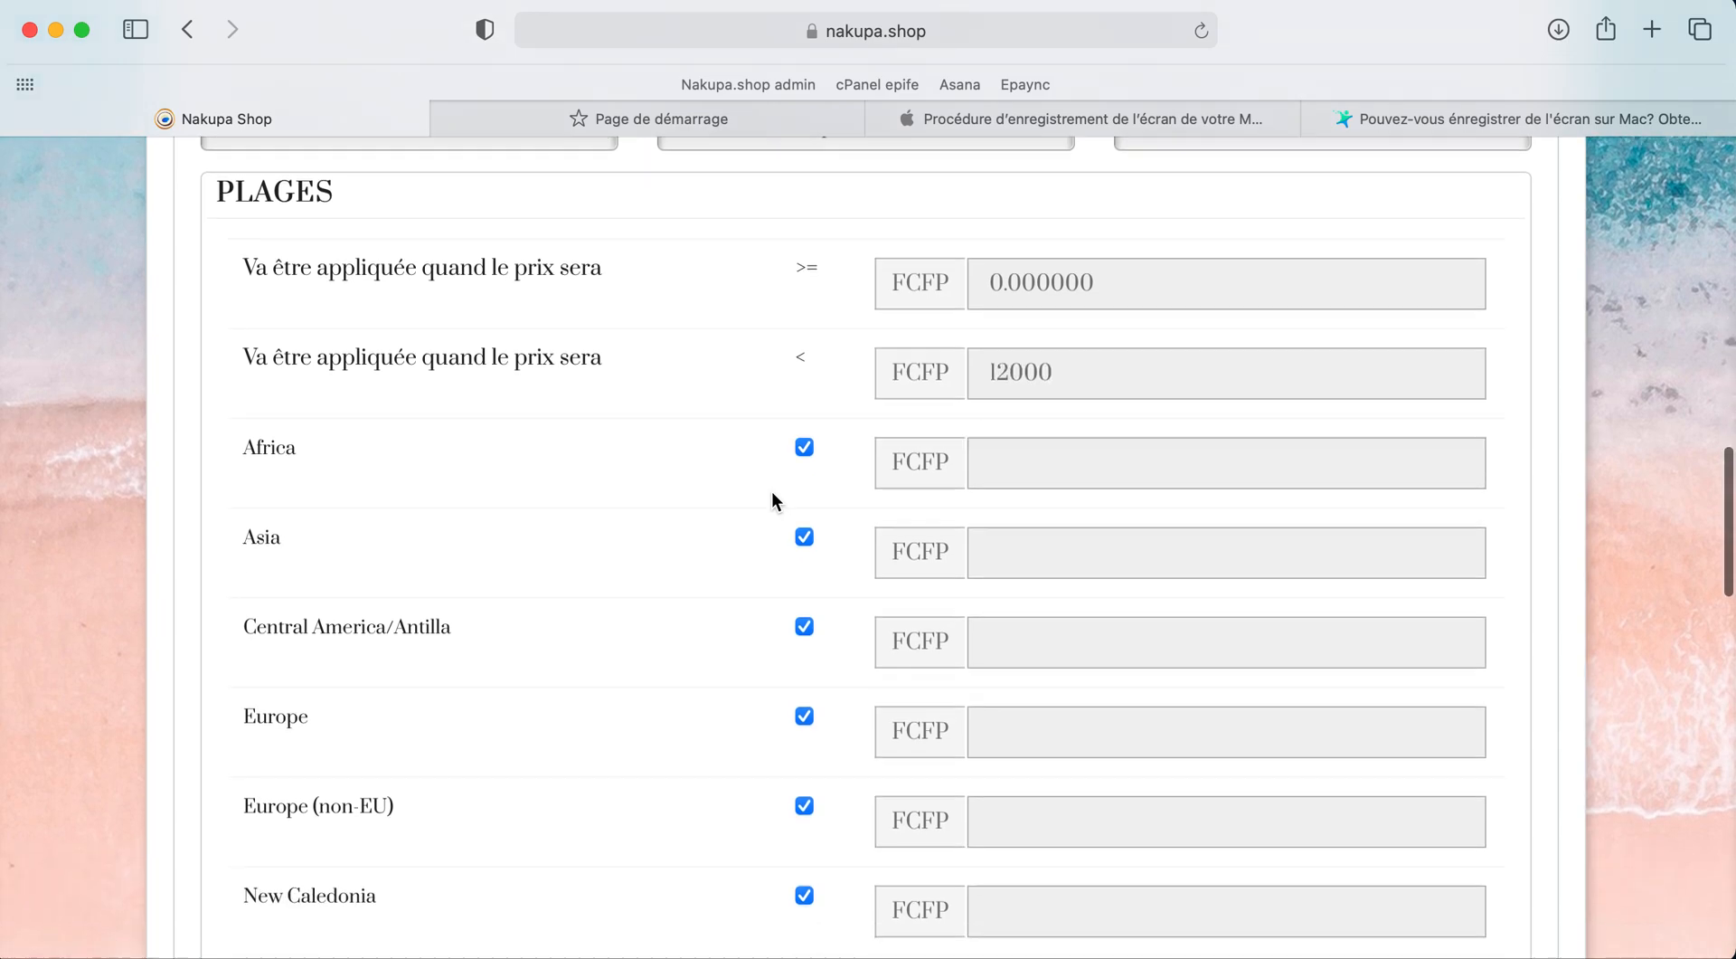
scroll(773, 500, "down", 2)
scroll(772, 491, "down", 2)
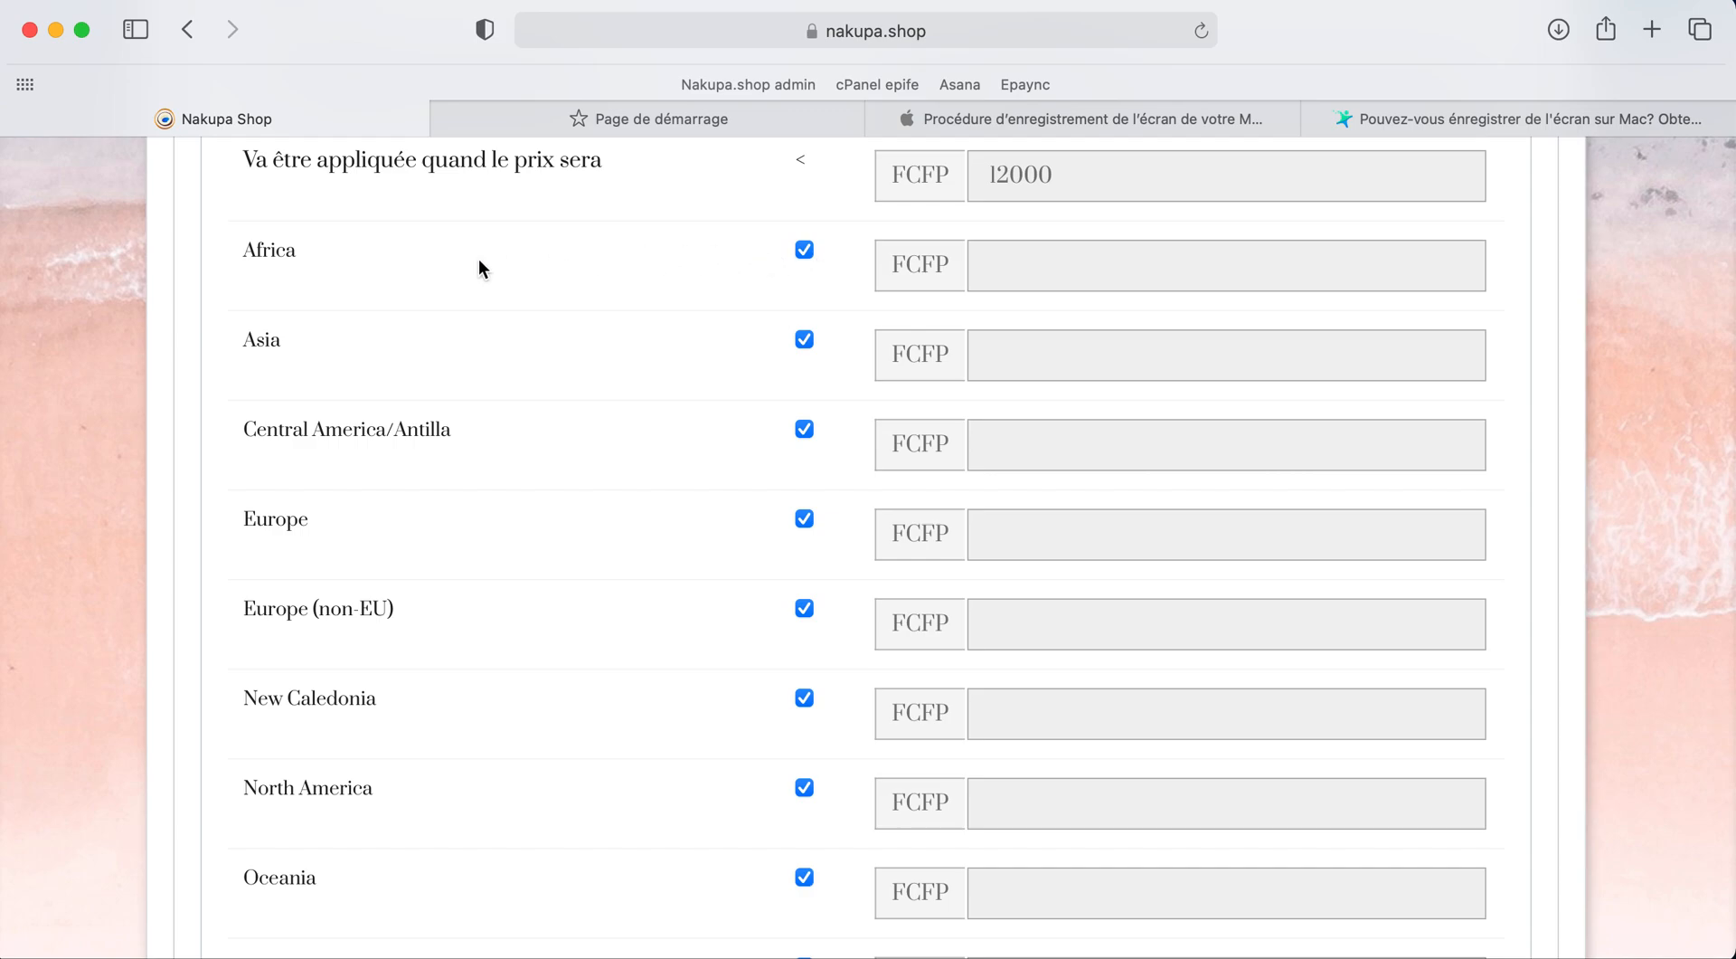
scroll(289, 649, "down", 3)
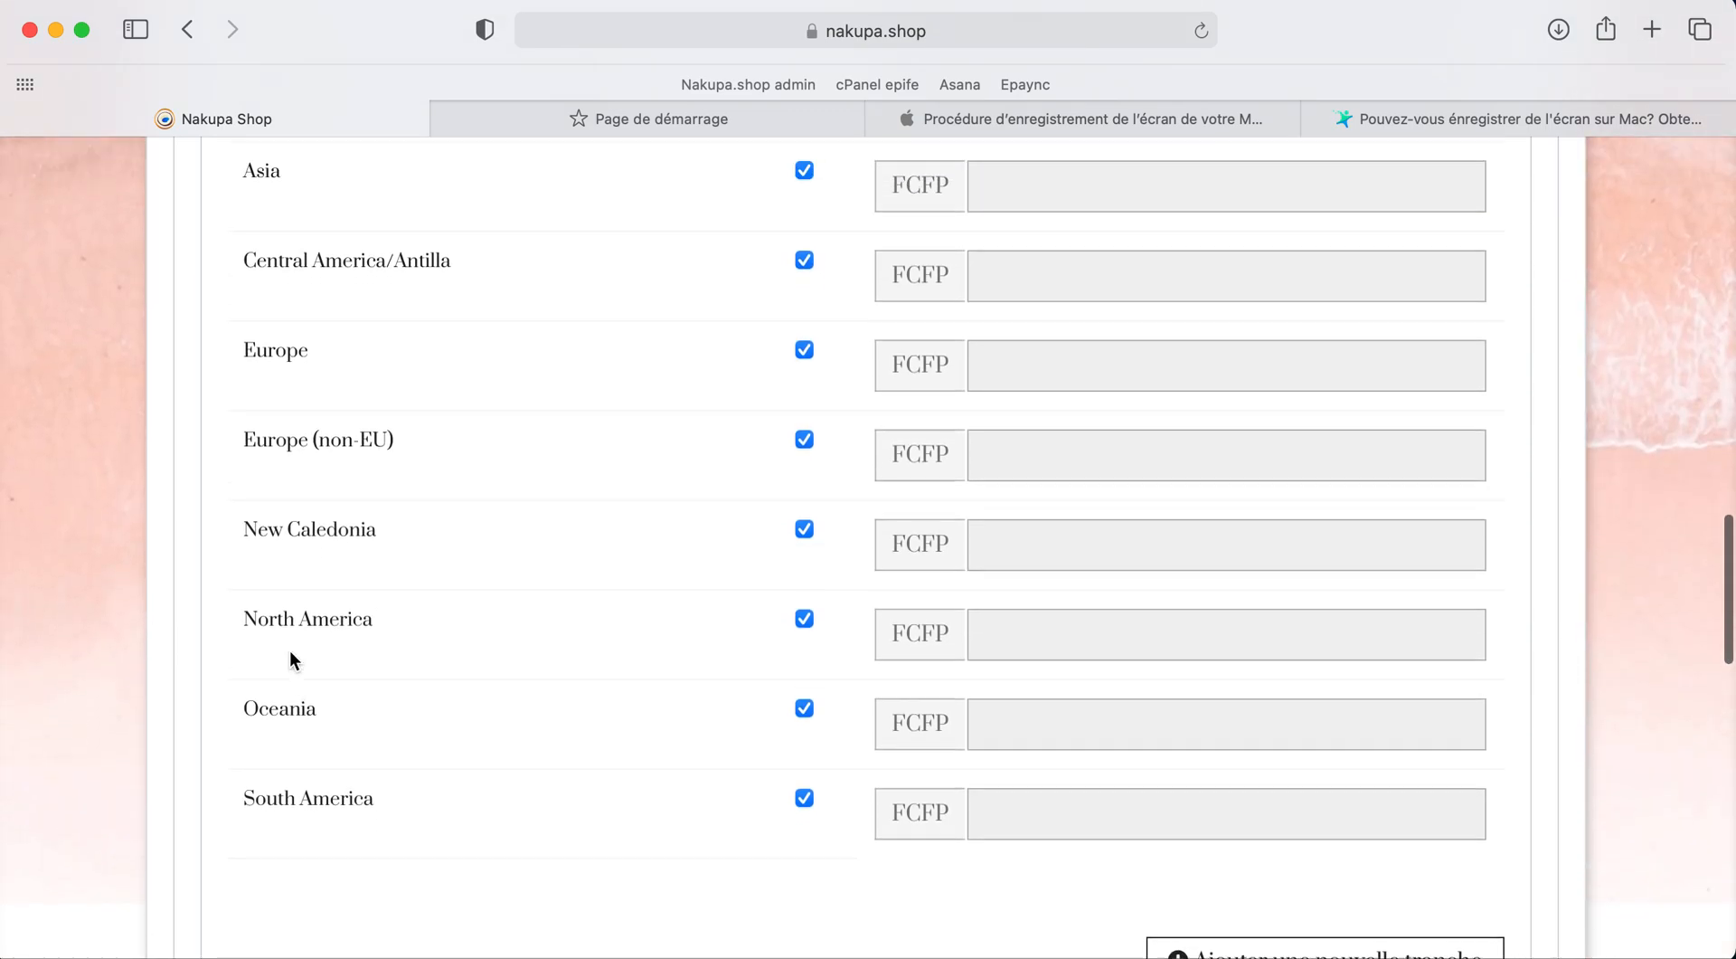
scroll(312, 516, "up", 2)
scroll(317, 190, "up", 1)
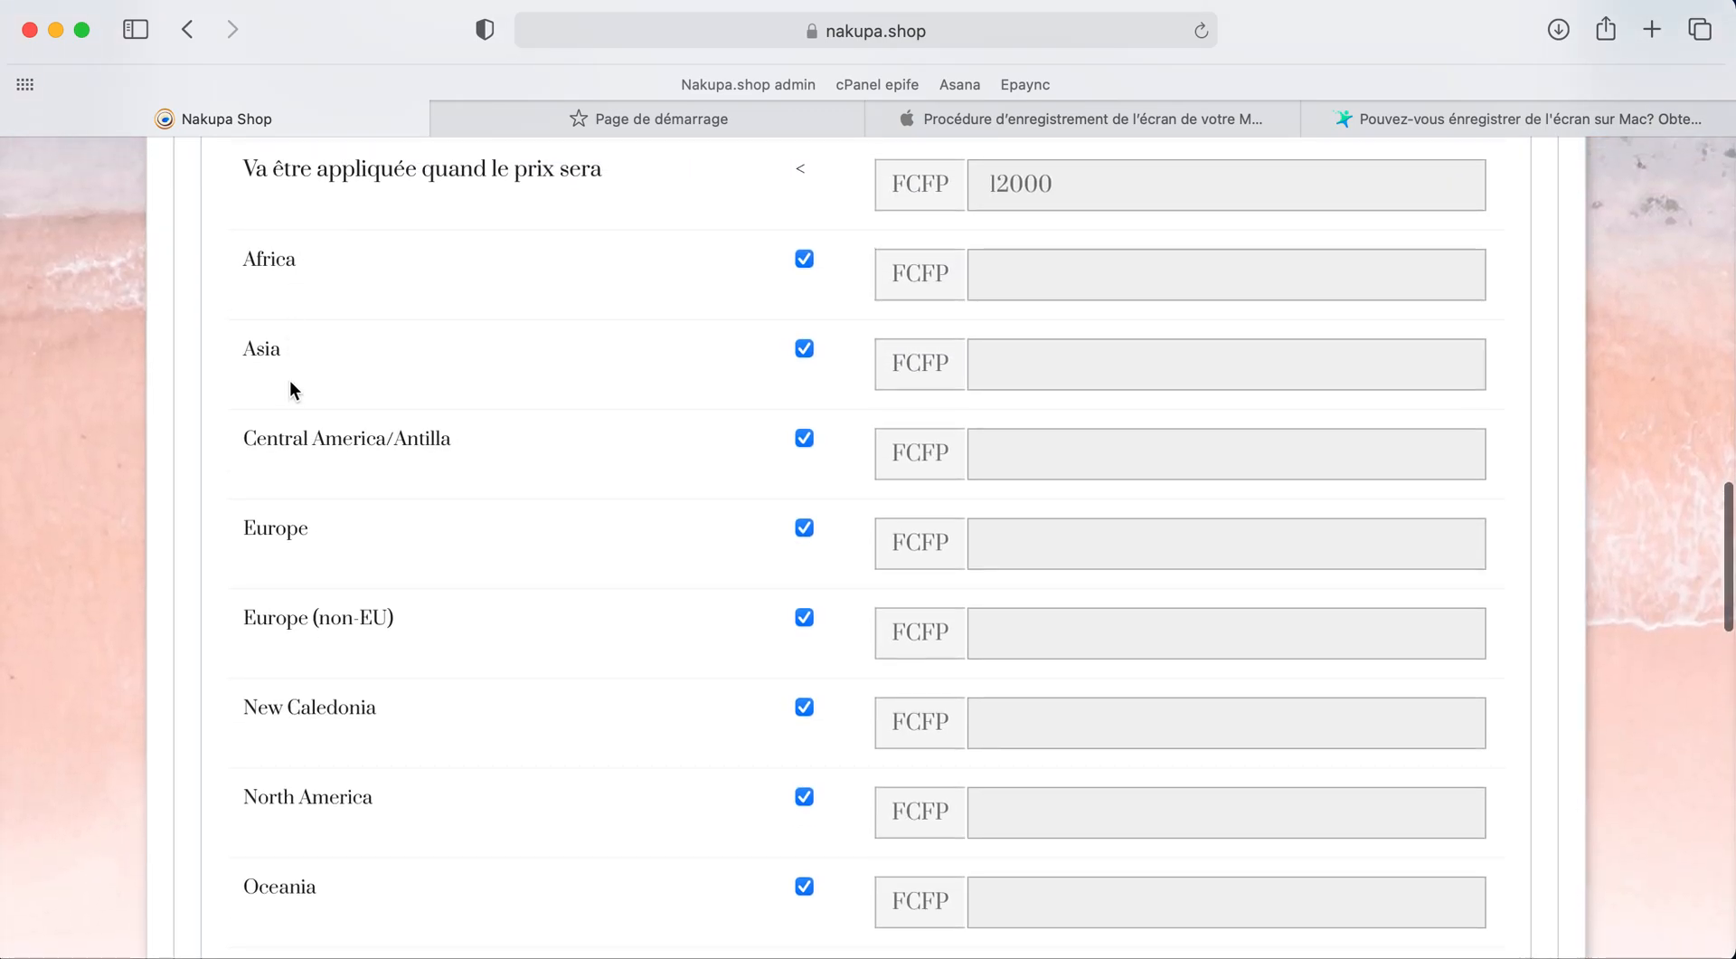
scroll(290, 392, "down", 2)
scroll(290, 439, "down", 2)
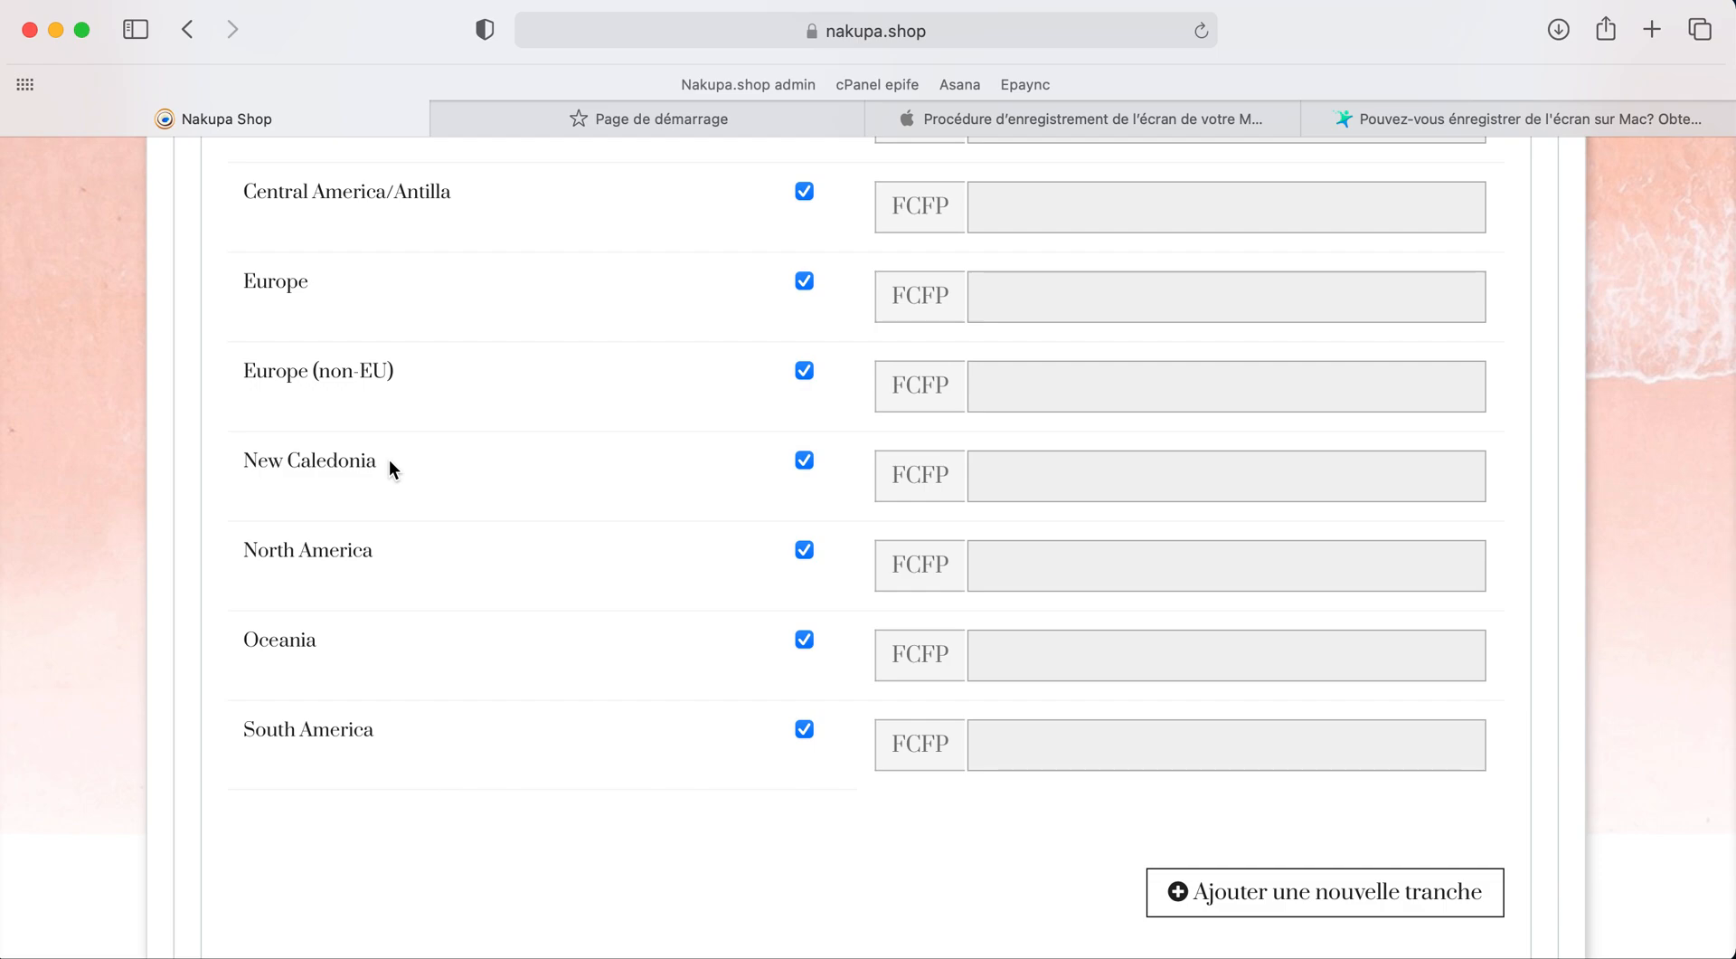
scroll(674, 484, "up", 5)
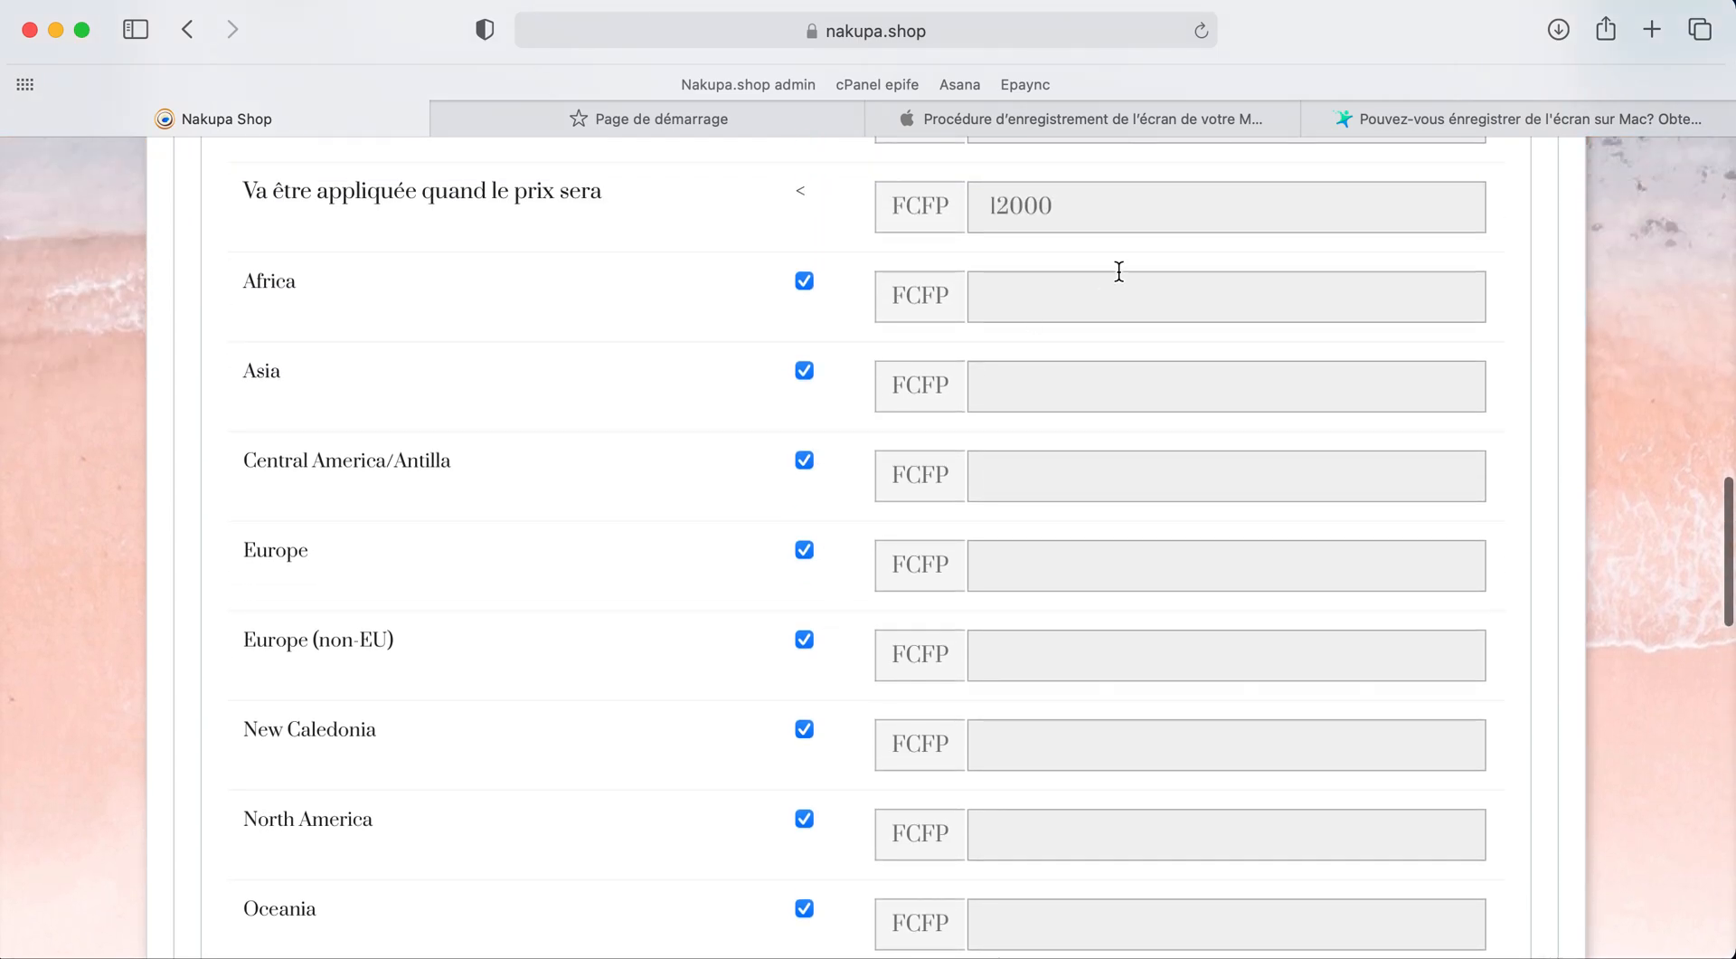
scroll(1041, 292, "up", 2)
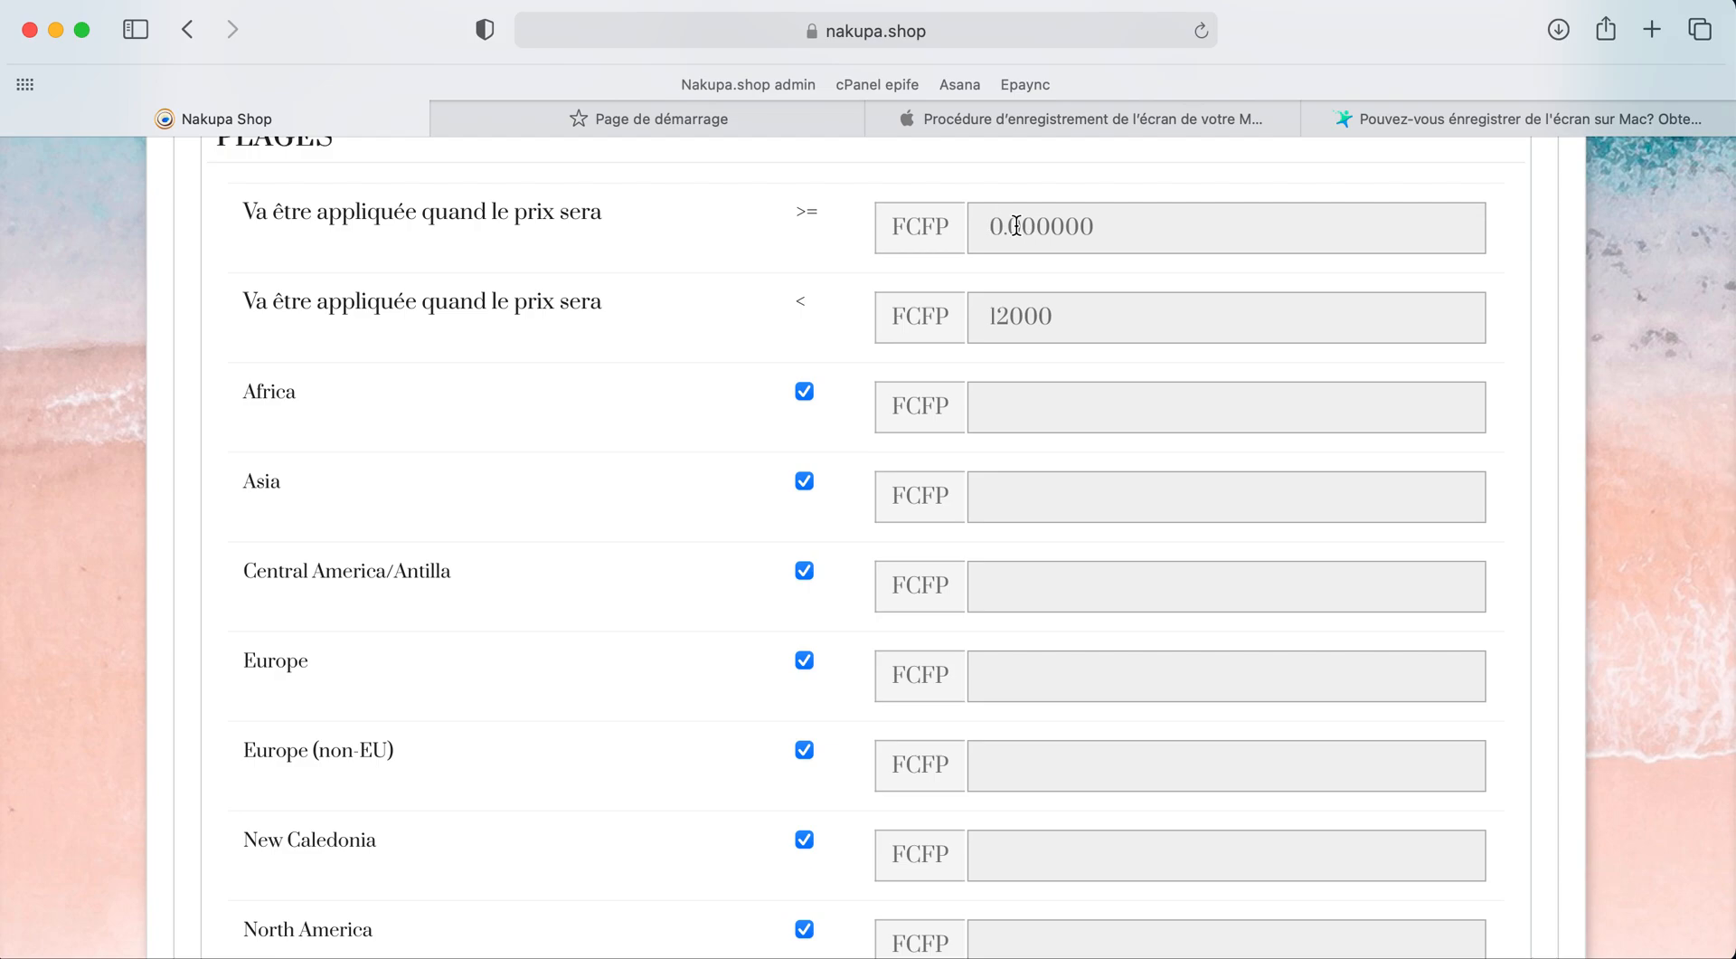
Step: Uncheck Africa, Asia, Europe (non-EU) and South America from the first range's zones
left_click(806, 393)
left_click(808, 476)
scroll(808, 489, "down", 2)
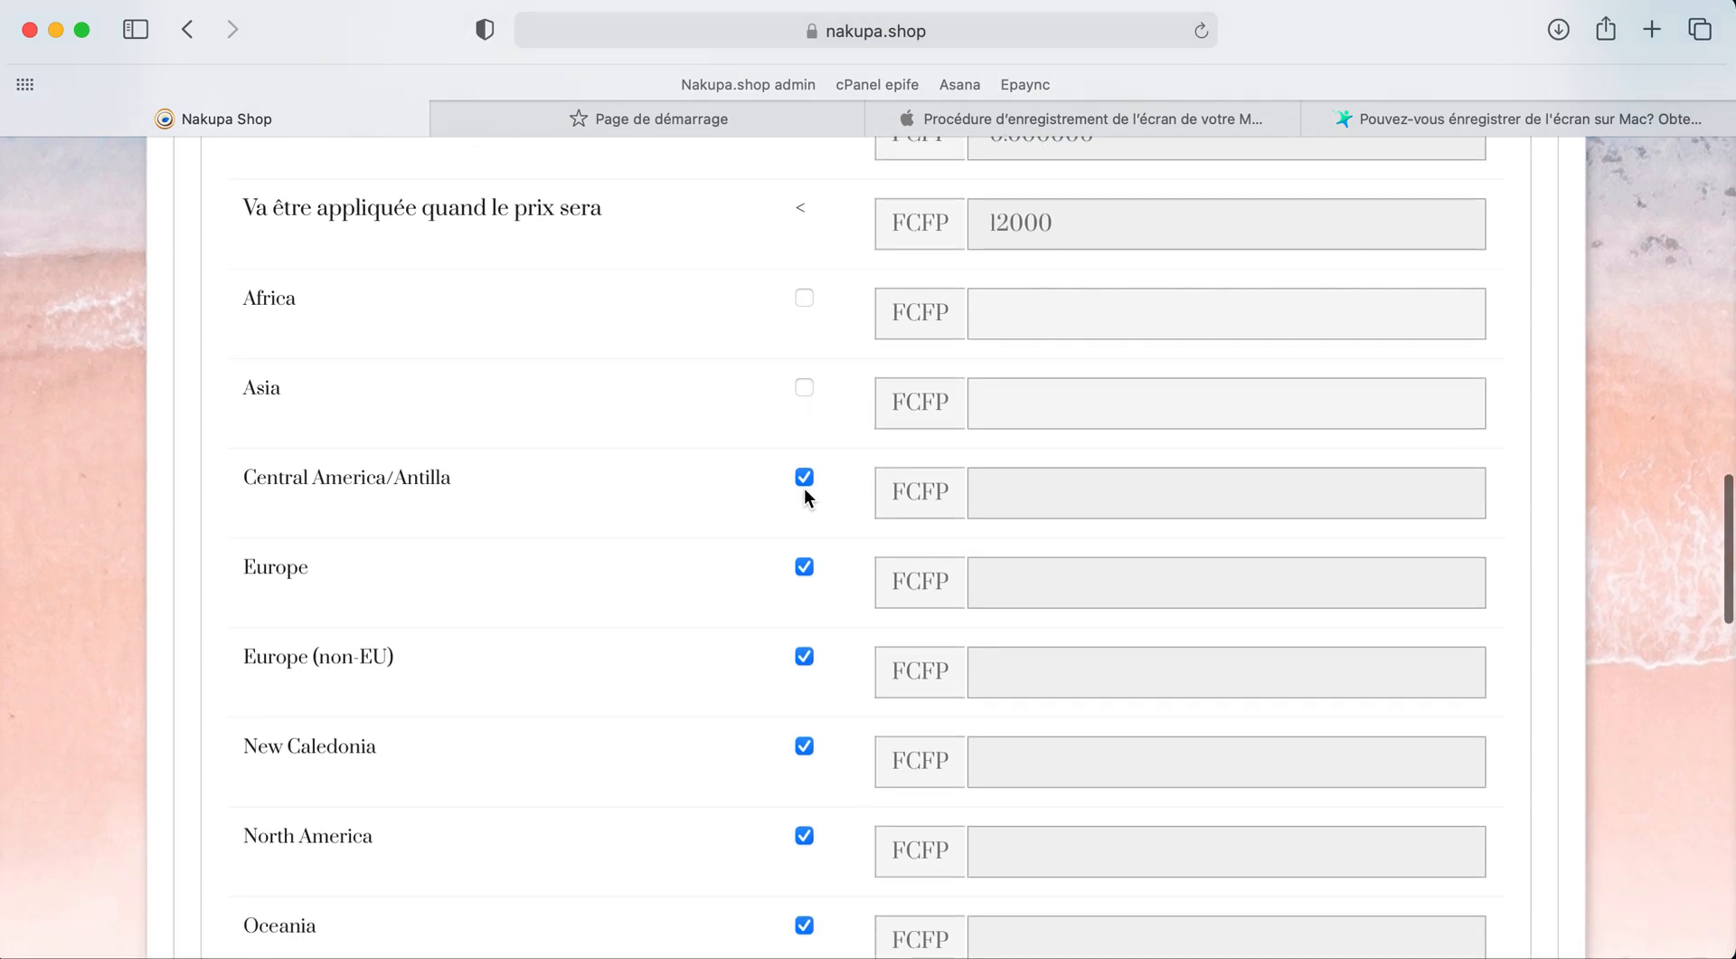
scroll(805, 478, "down", 1)
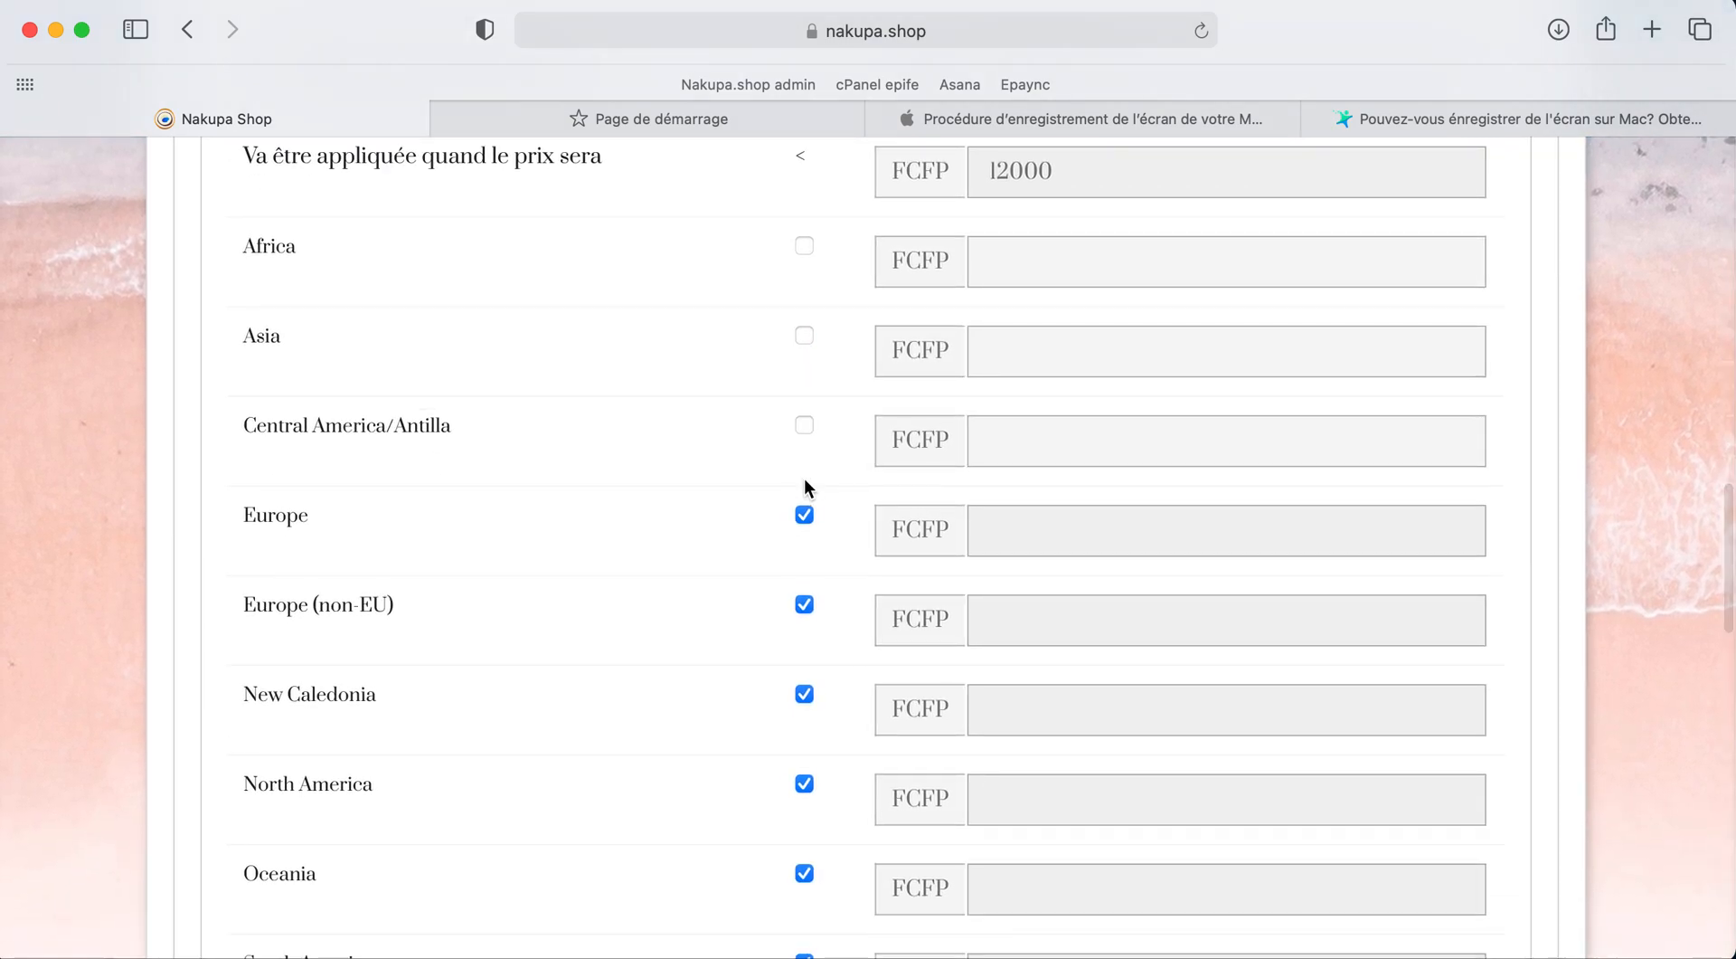
scroll(849, 418, "down", 2)
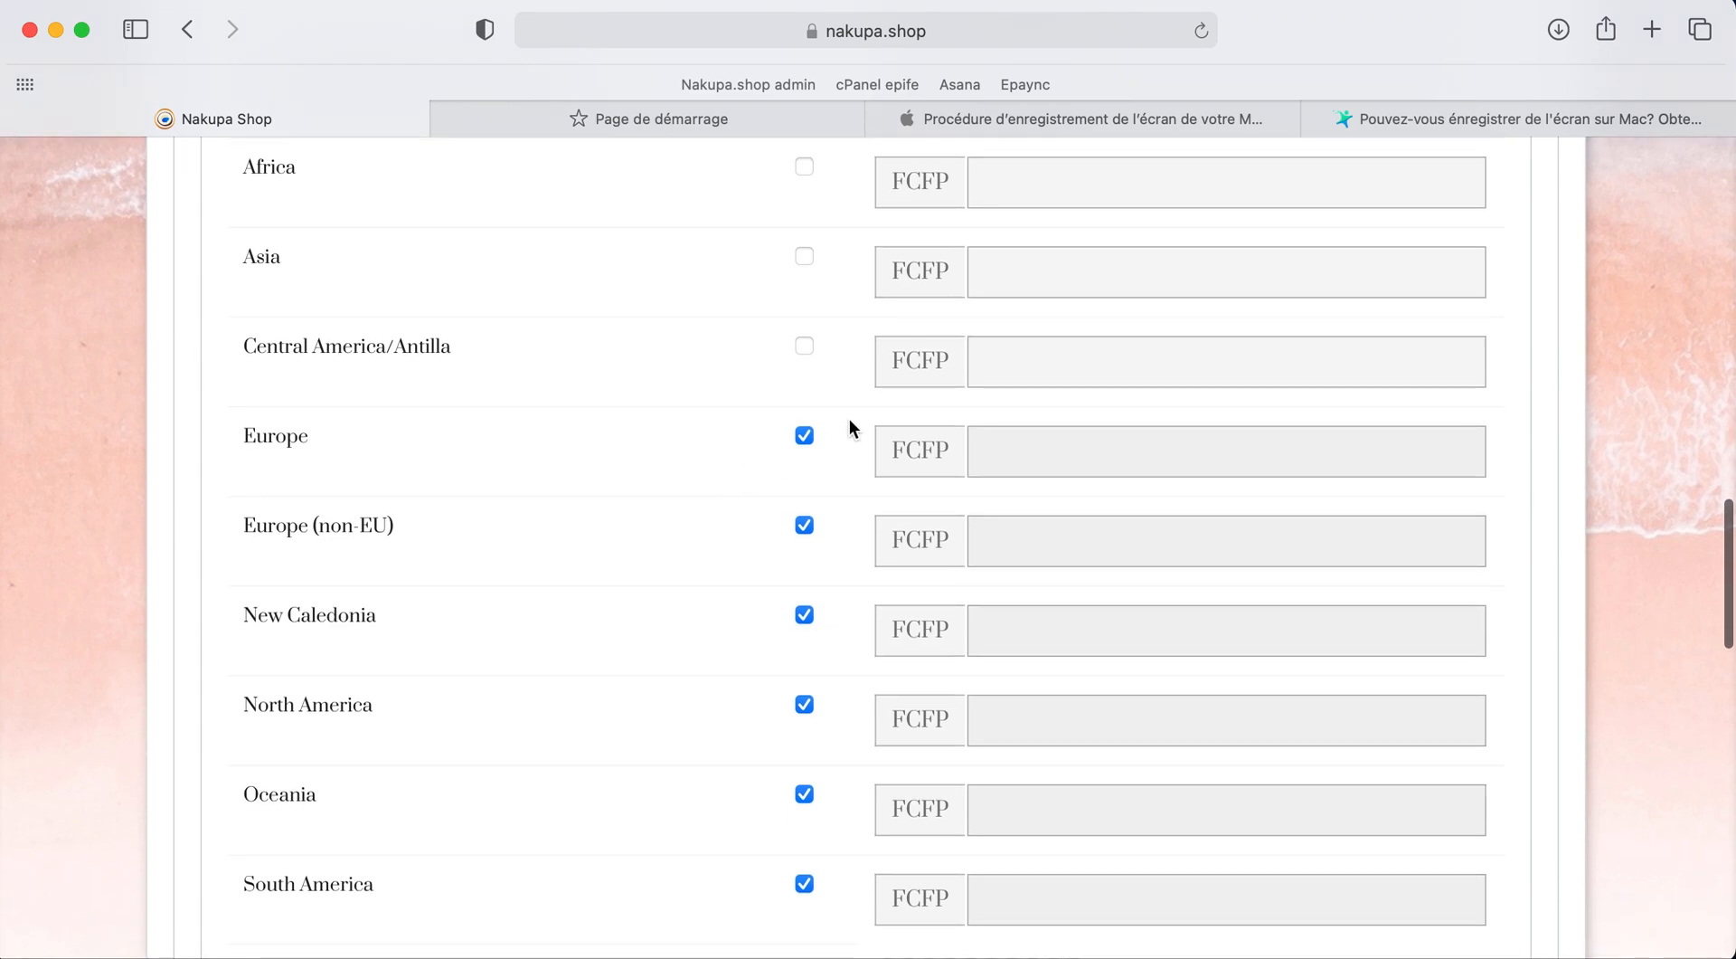
left_click(804, 525)
scroll(795, 666, "down", 2)
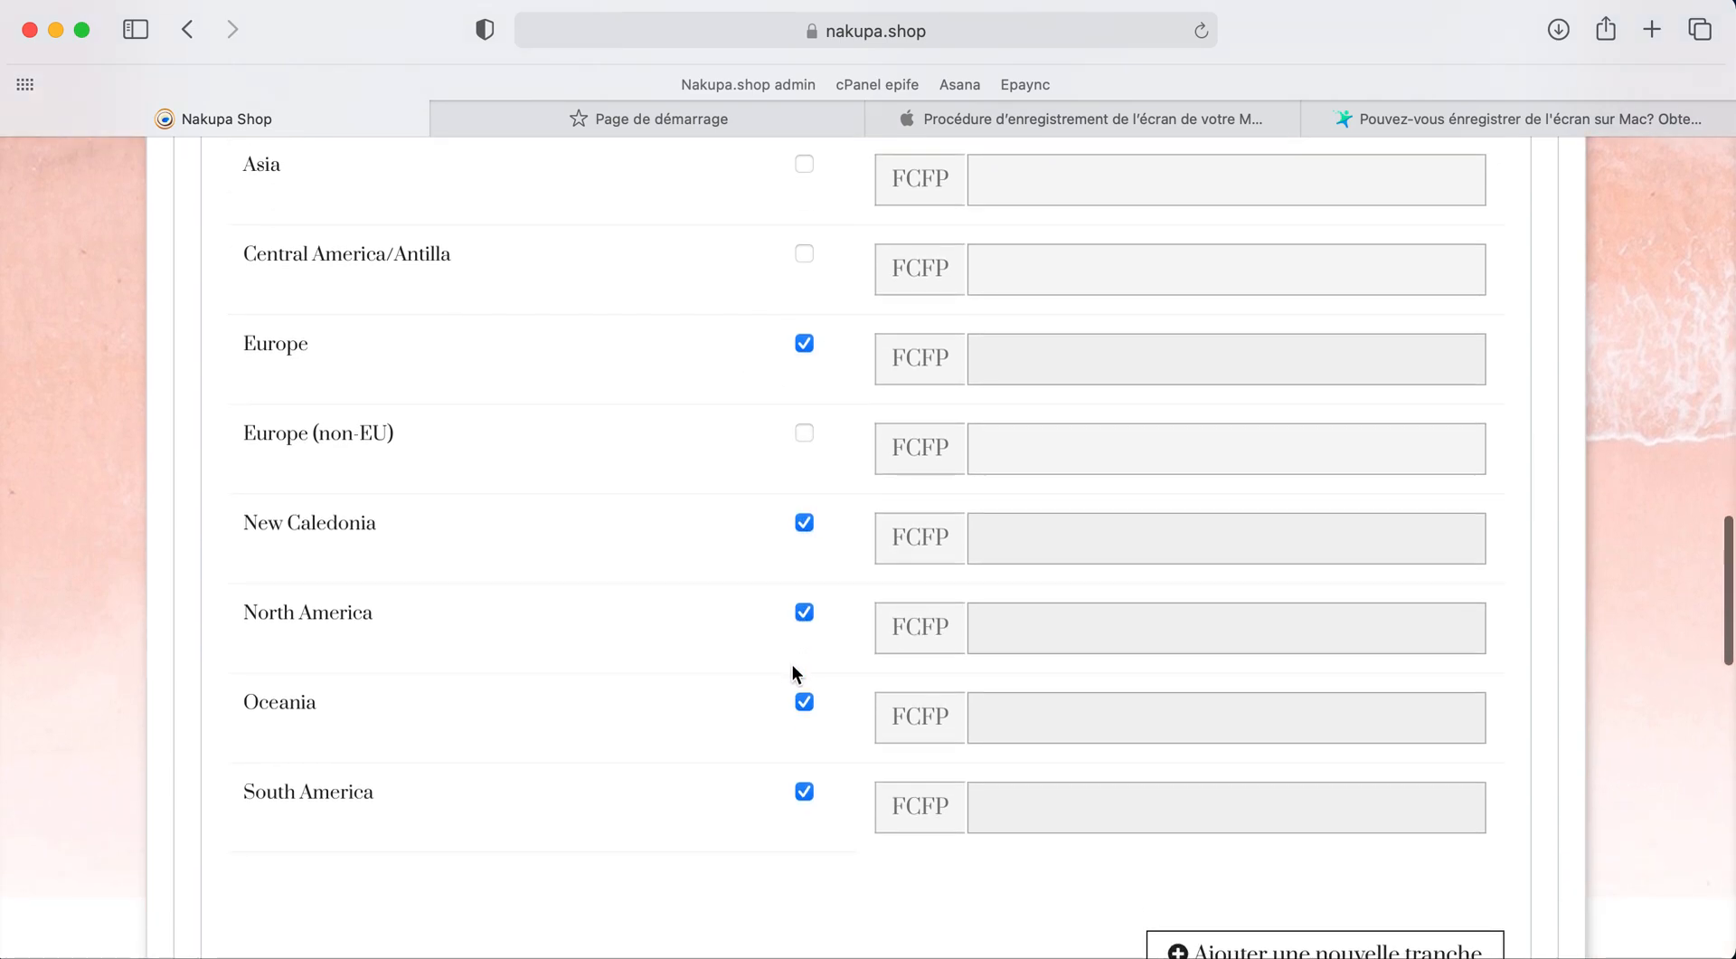
left_click(804, 790)
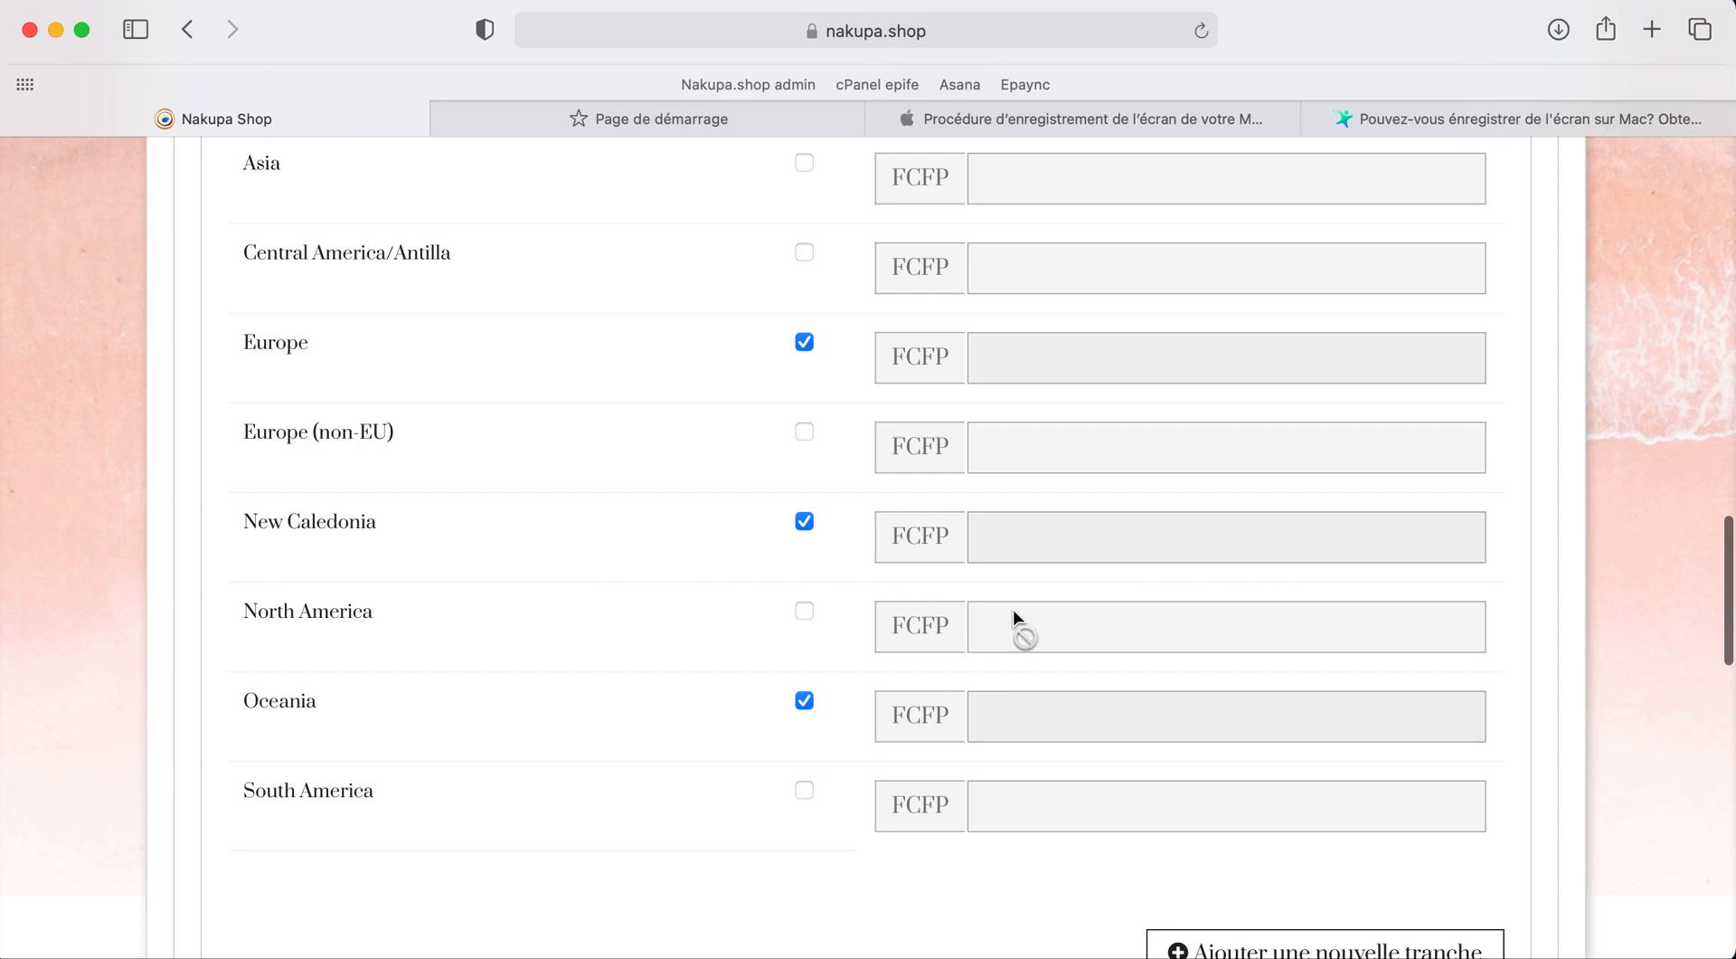
scroll(1012, 615, "up", 2)
Step: Enter 1900 FCFP for Europe and remove the leading 0. from the lower limit
left_click(998, 482)
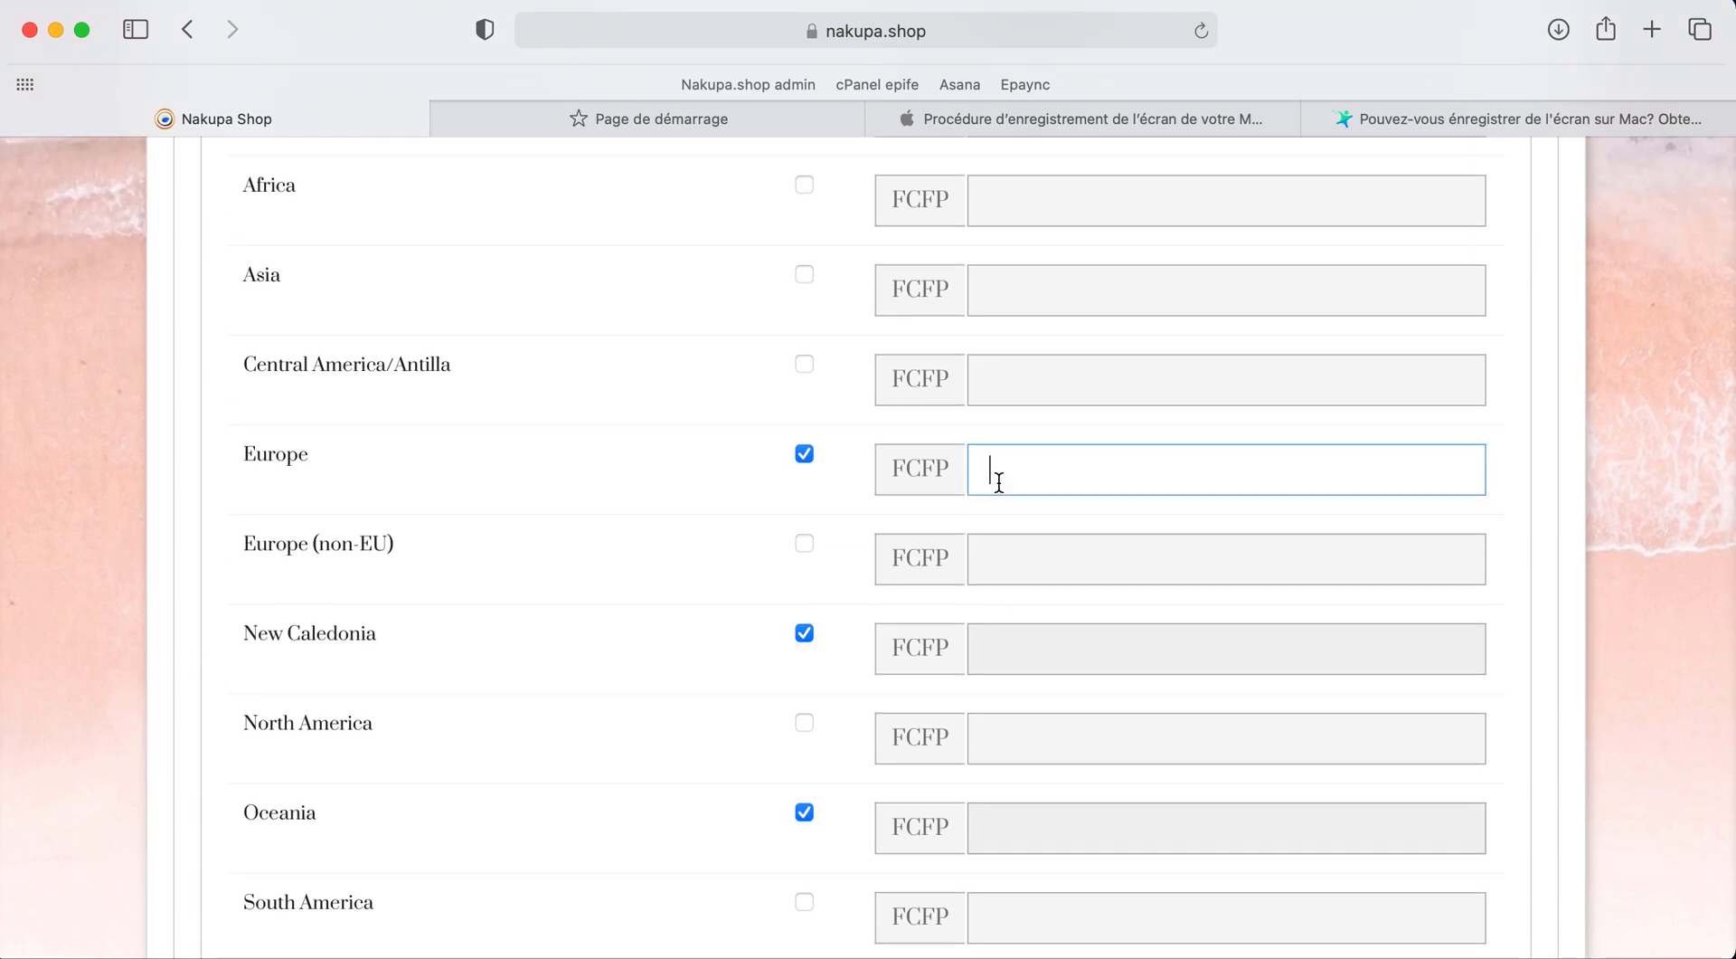
type("1900")
scroll(805, 388, "up", 3)
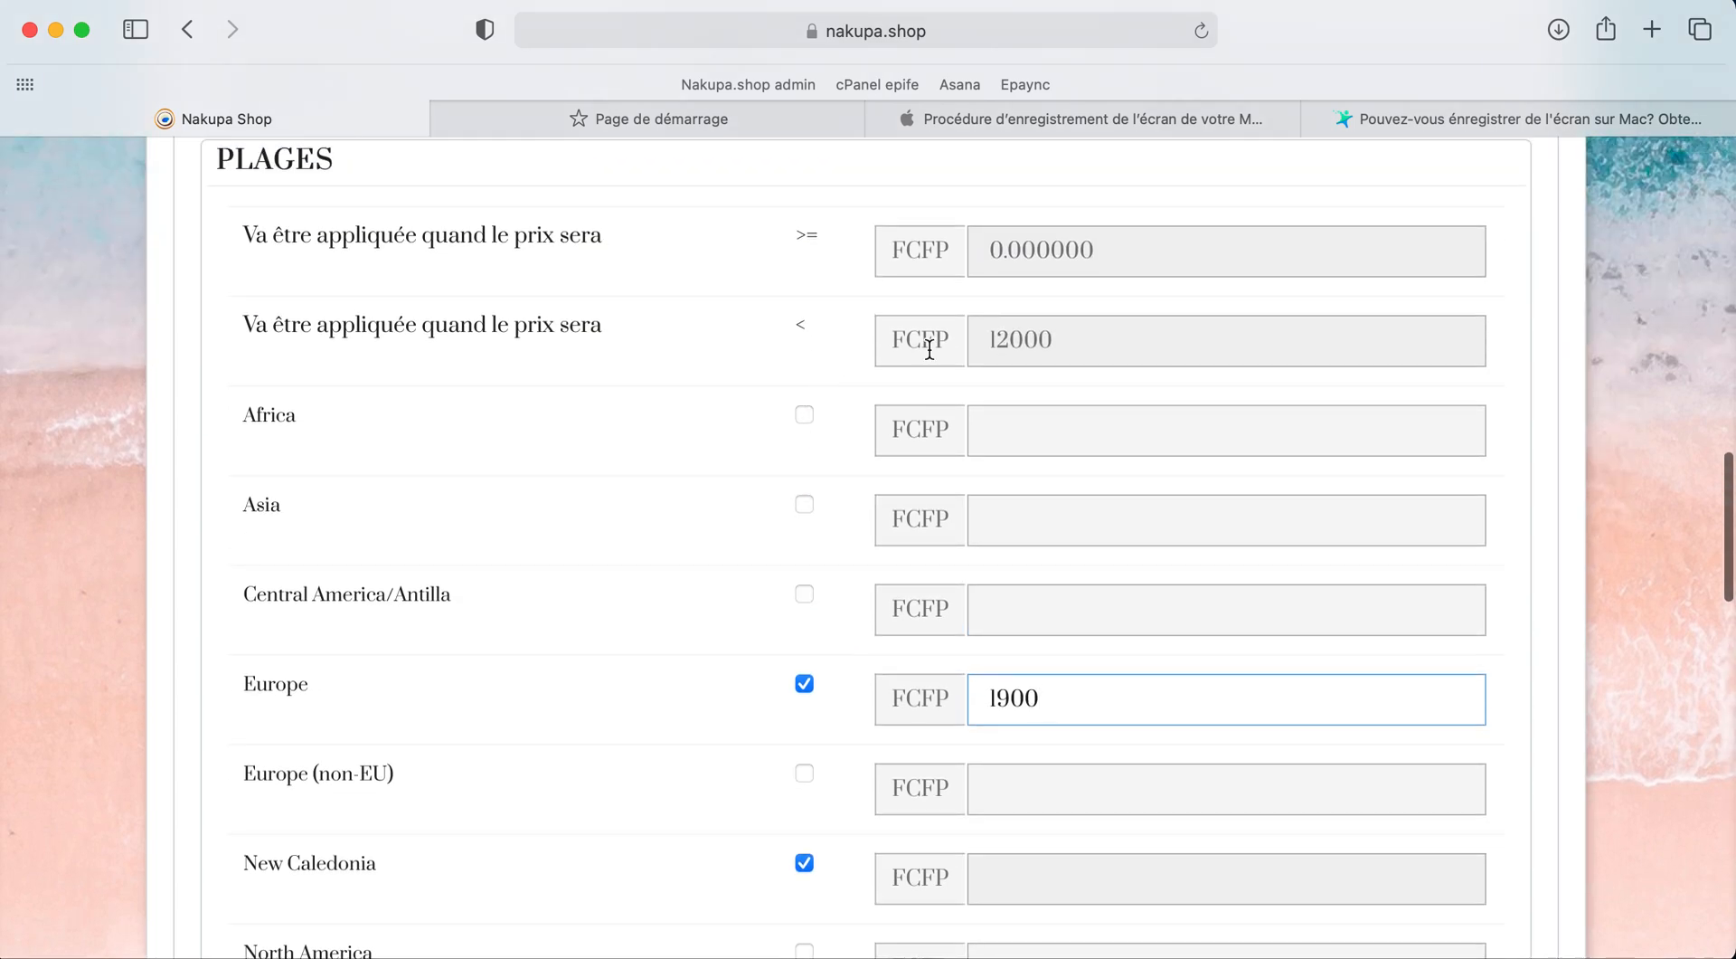
left_click(1006, 264)
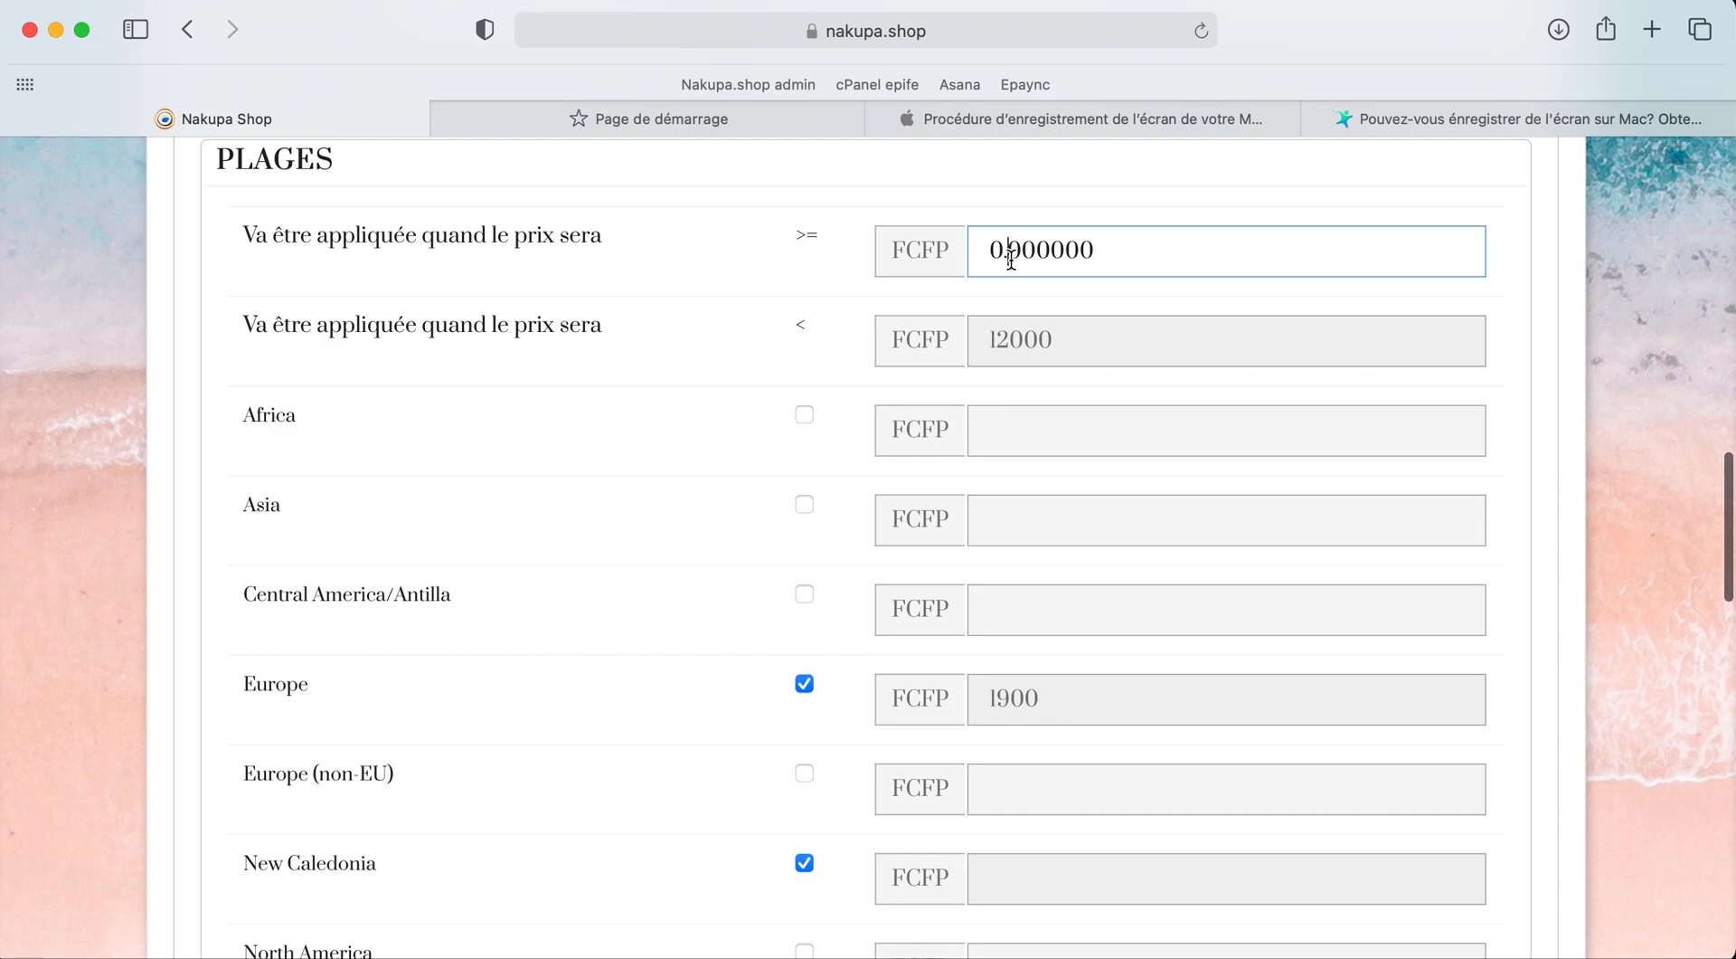
key("BackSpace")
key("BackSpace")
scroll(951, 414, "down", 3)
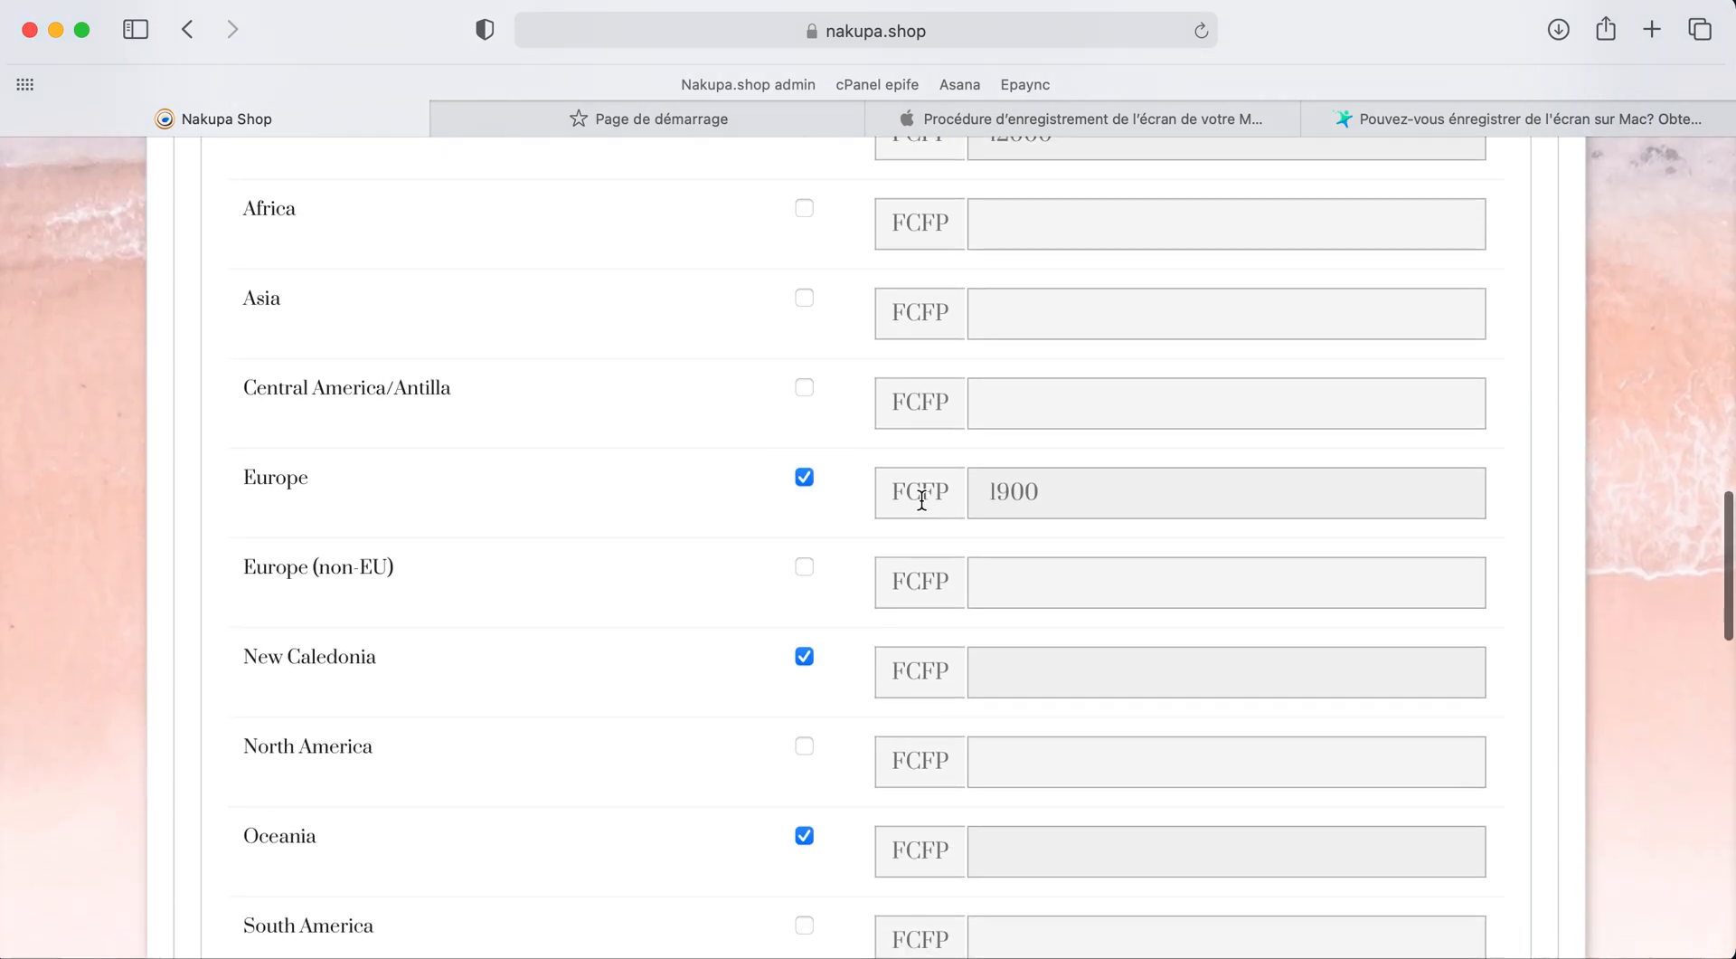
left_click(1060, 509)
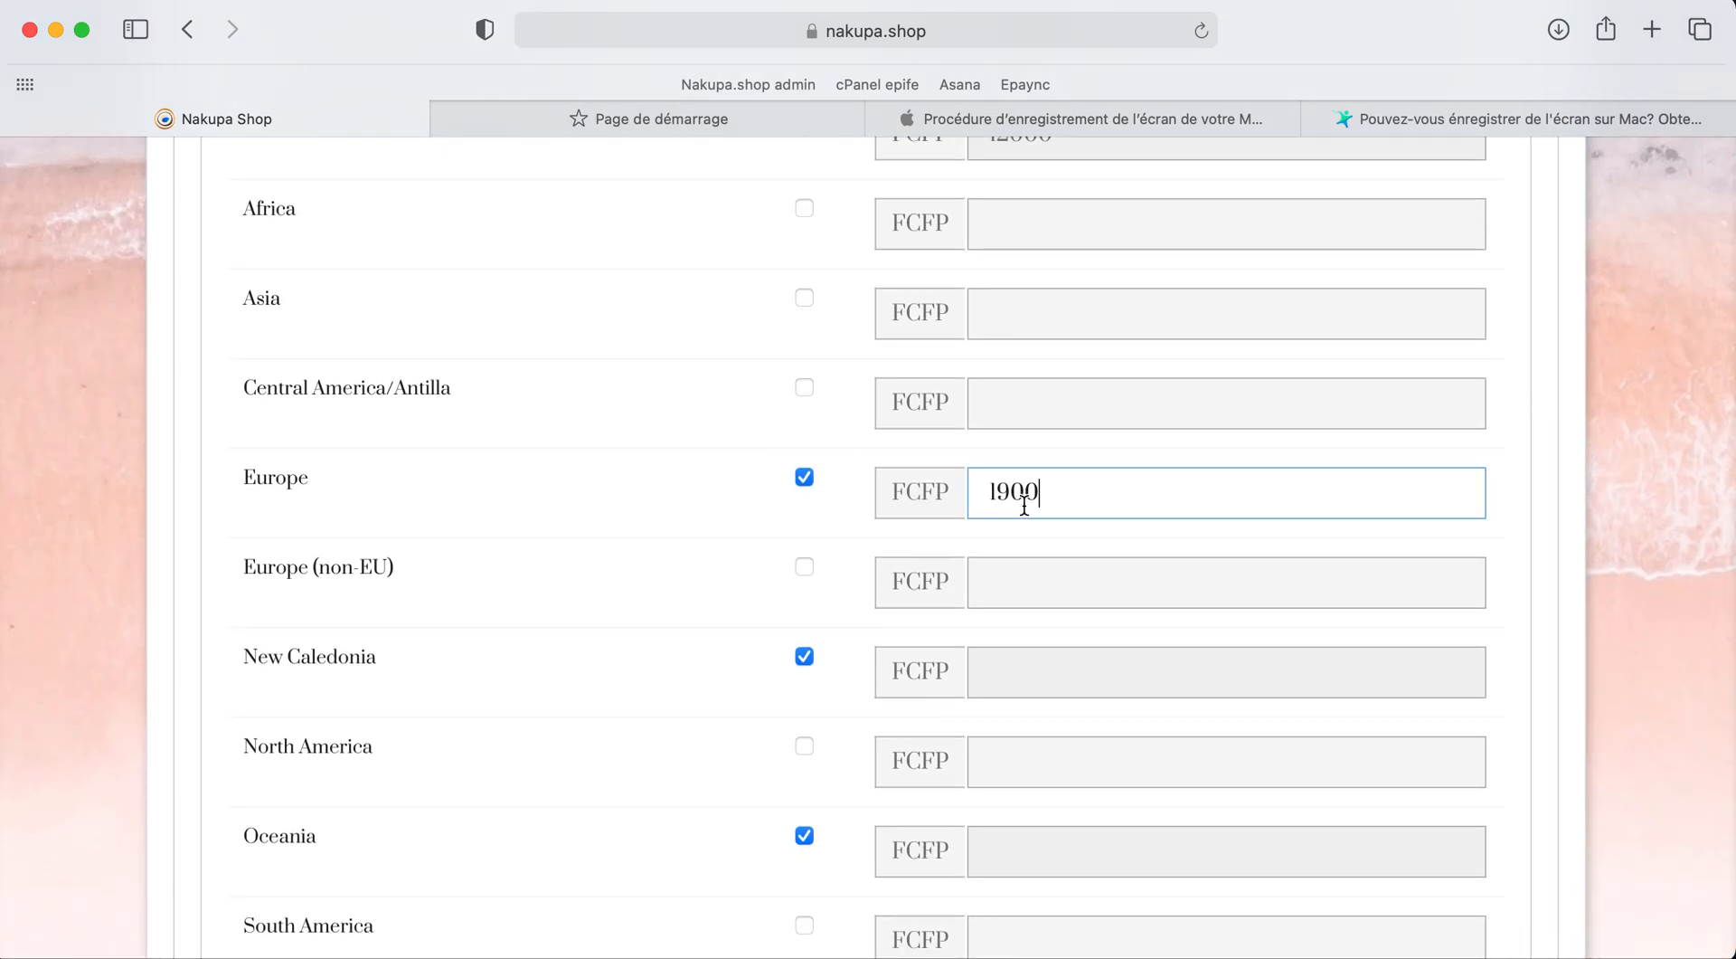
Step: Price New Caledonia at 900 and Oceania at 1500 FCFP in the first range
scroll(1027, 503, "down", 1)
scroll(1024, 503, "down", 1)
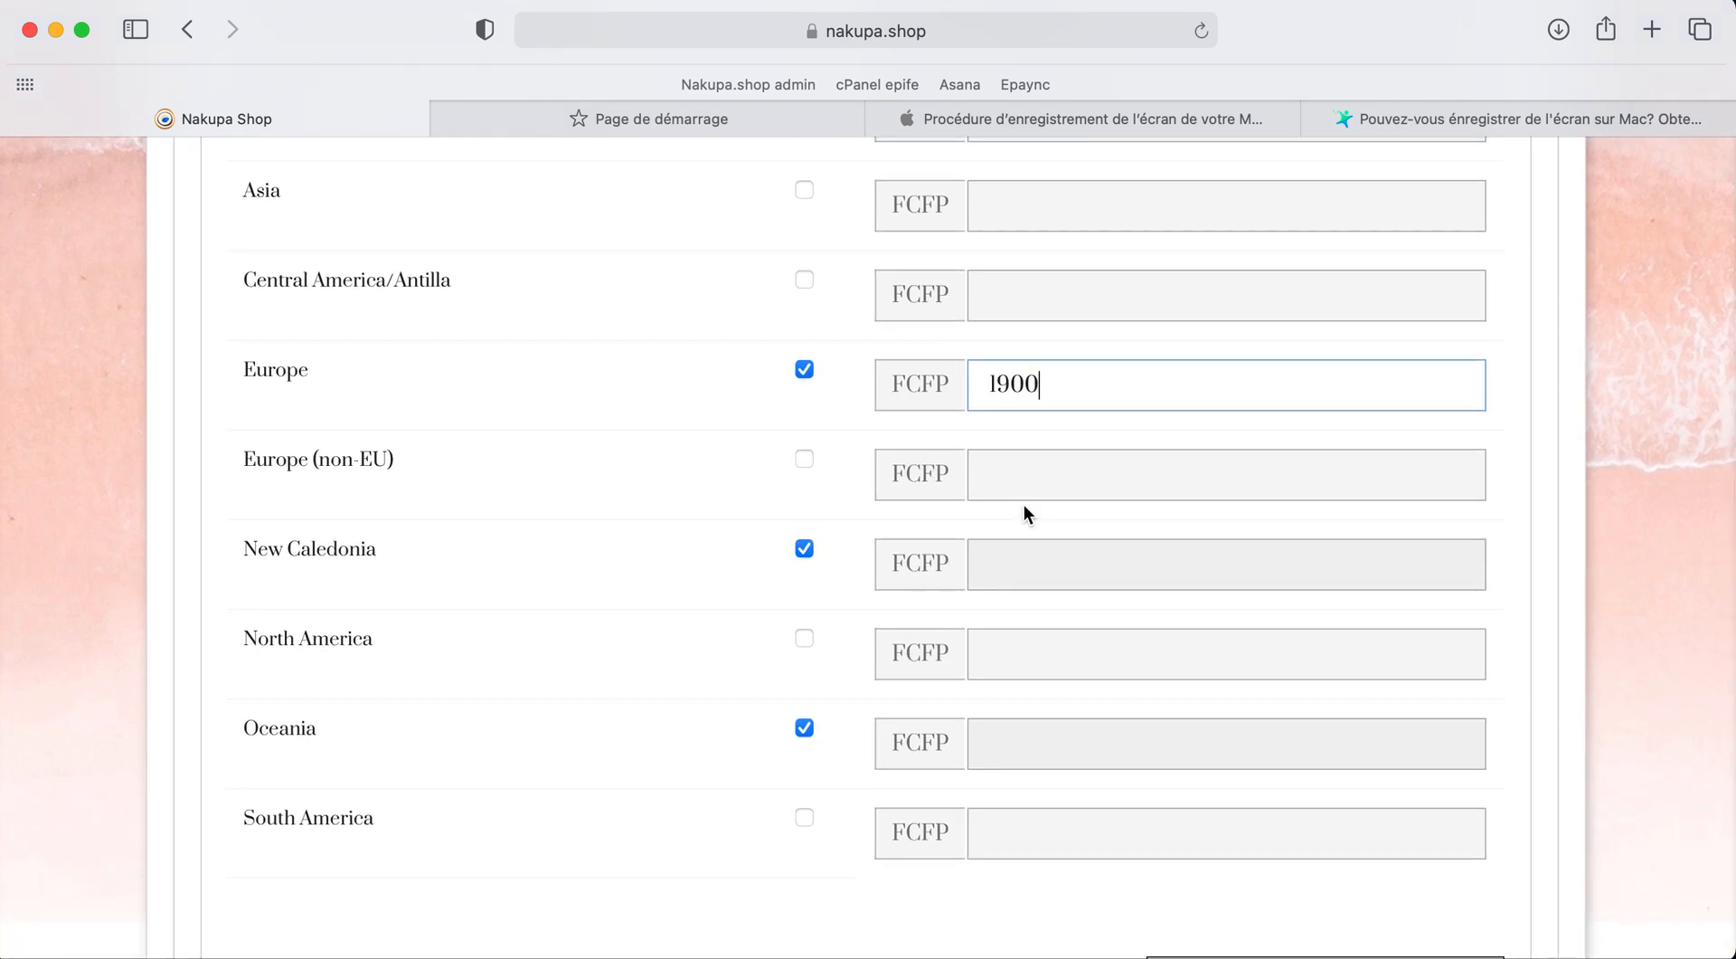
left_click(988, 580)
type("900")
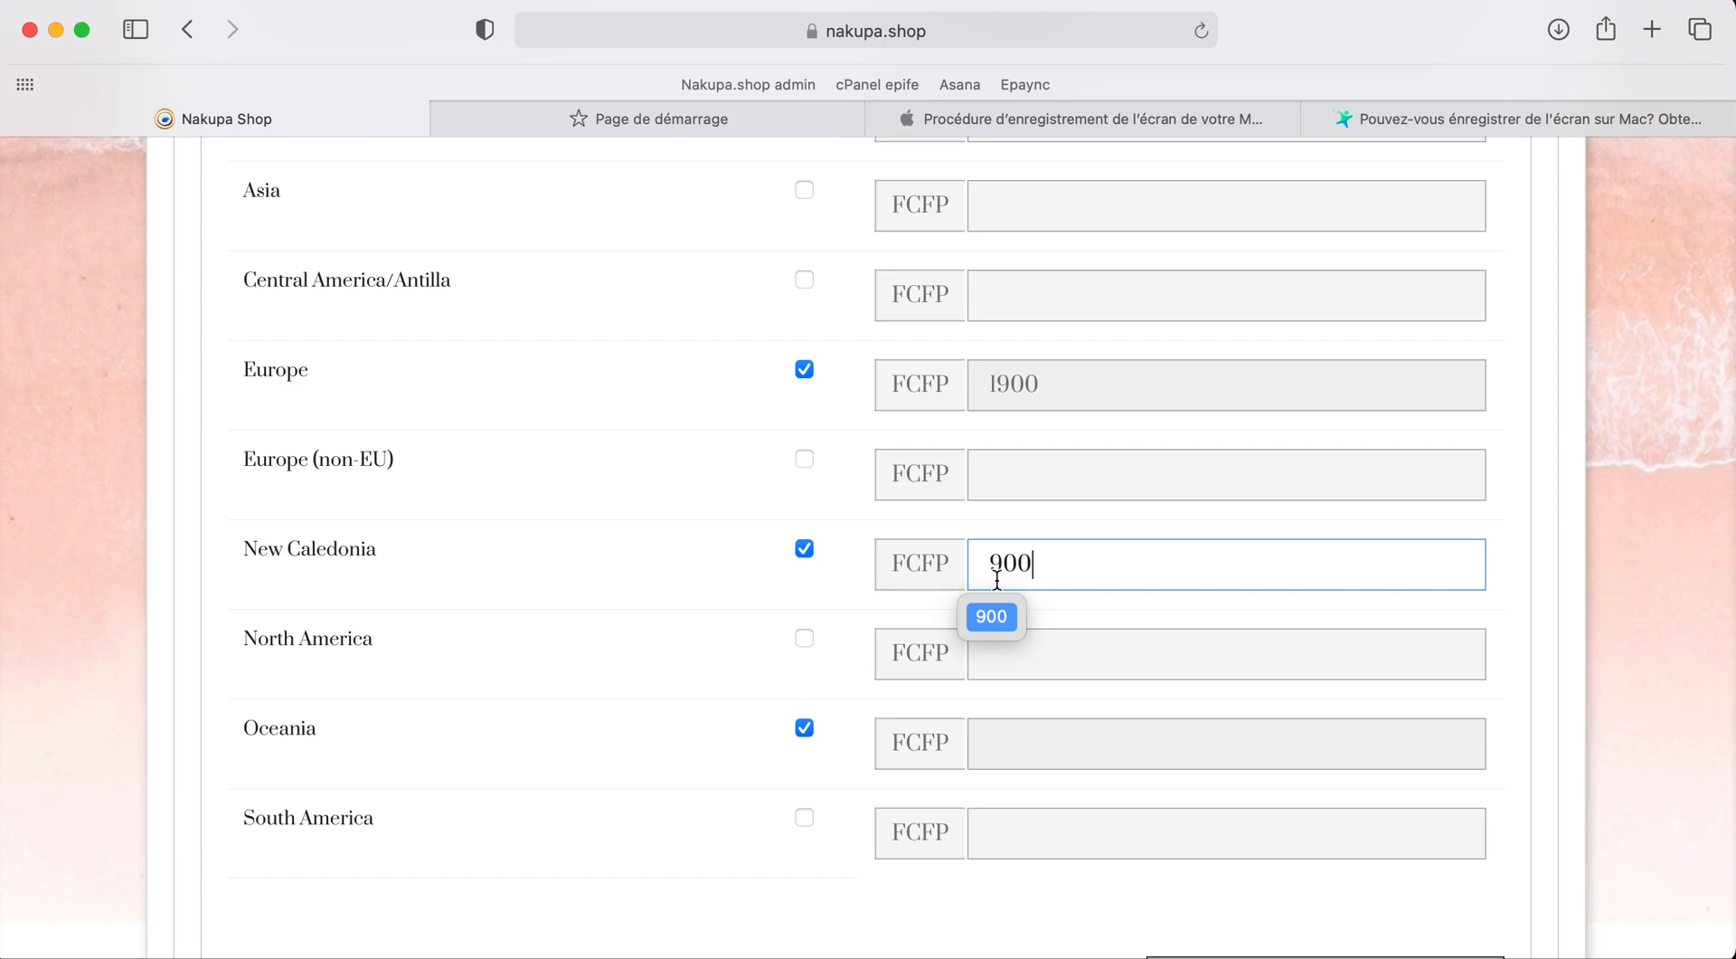
left_click(1001, 729)
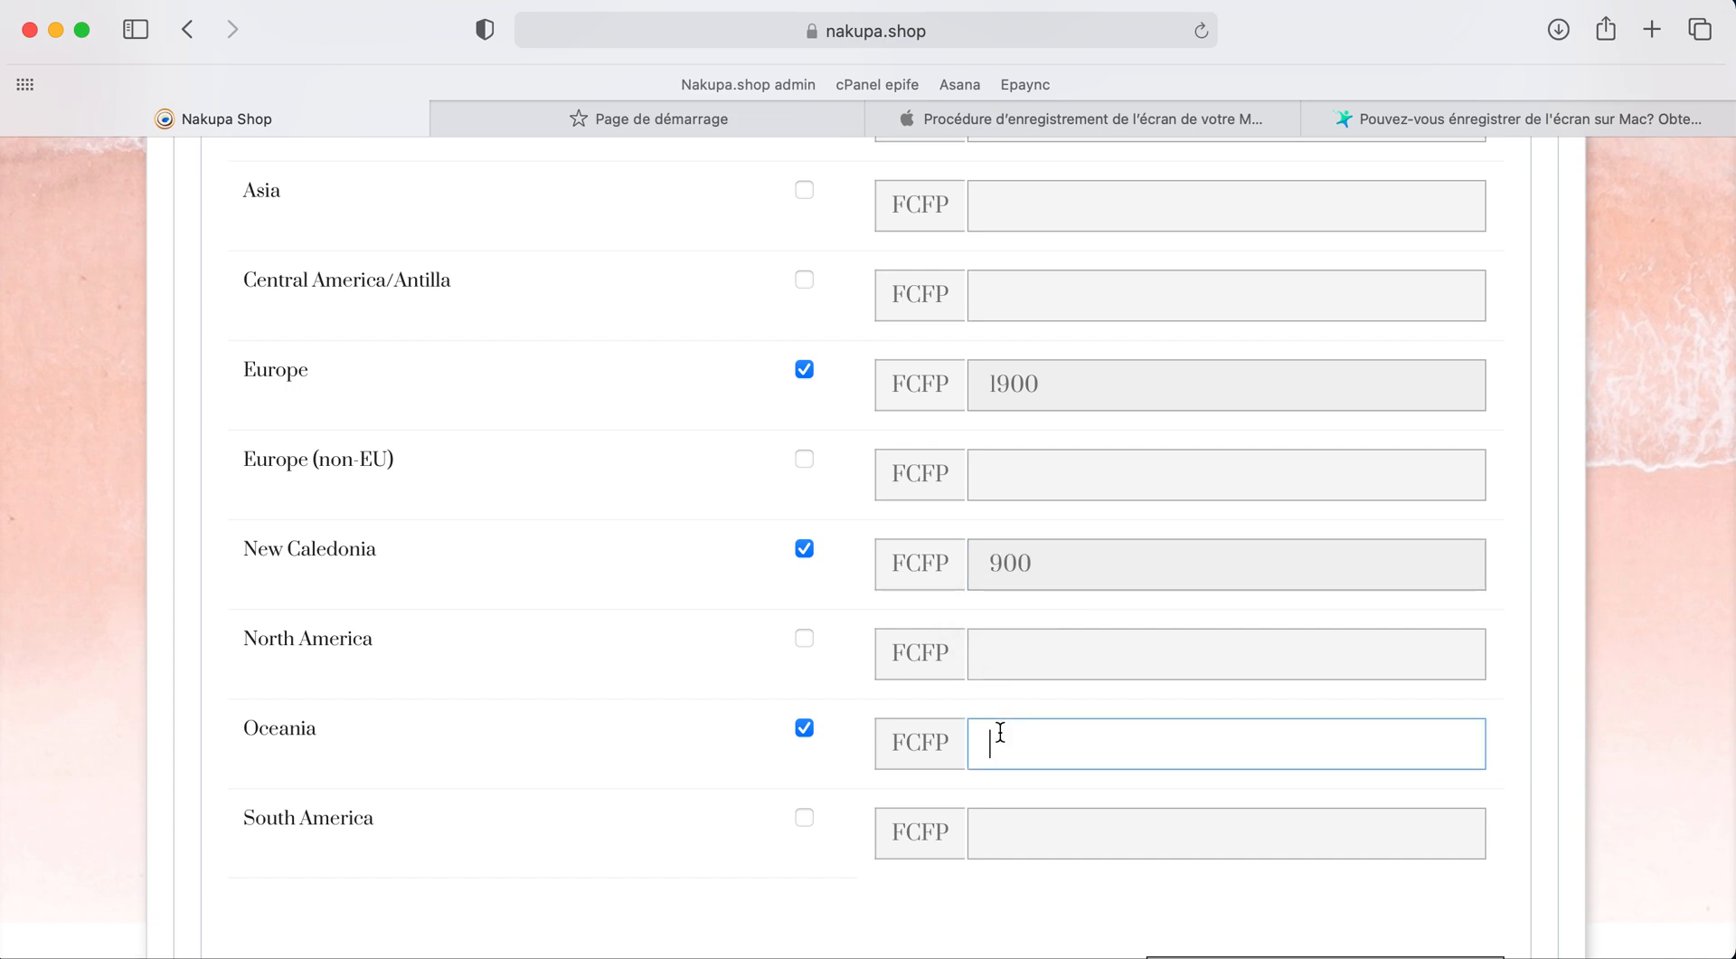
type("1500")
scroll(838, 691, "down", 1)
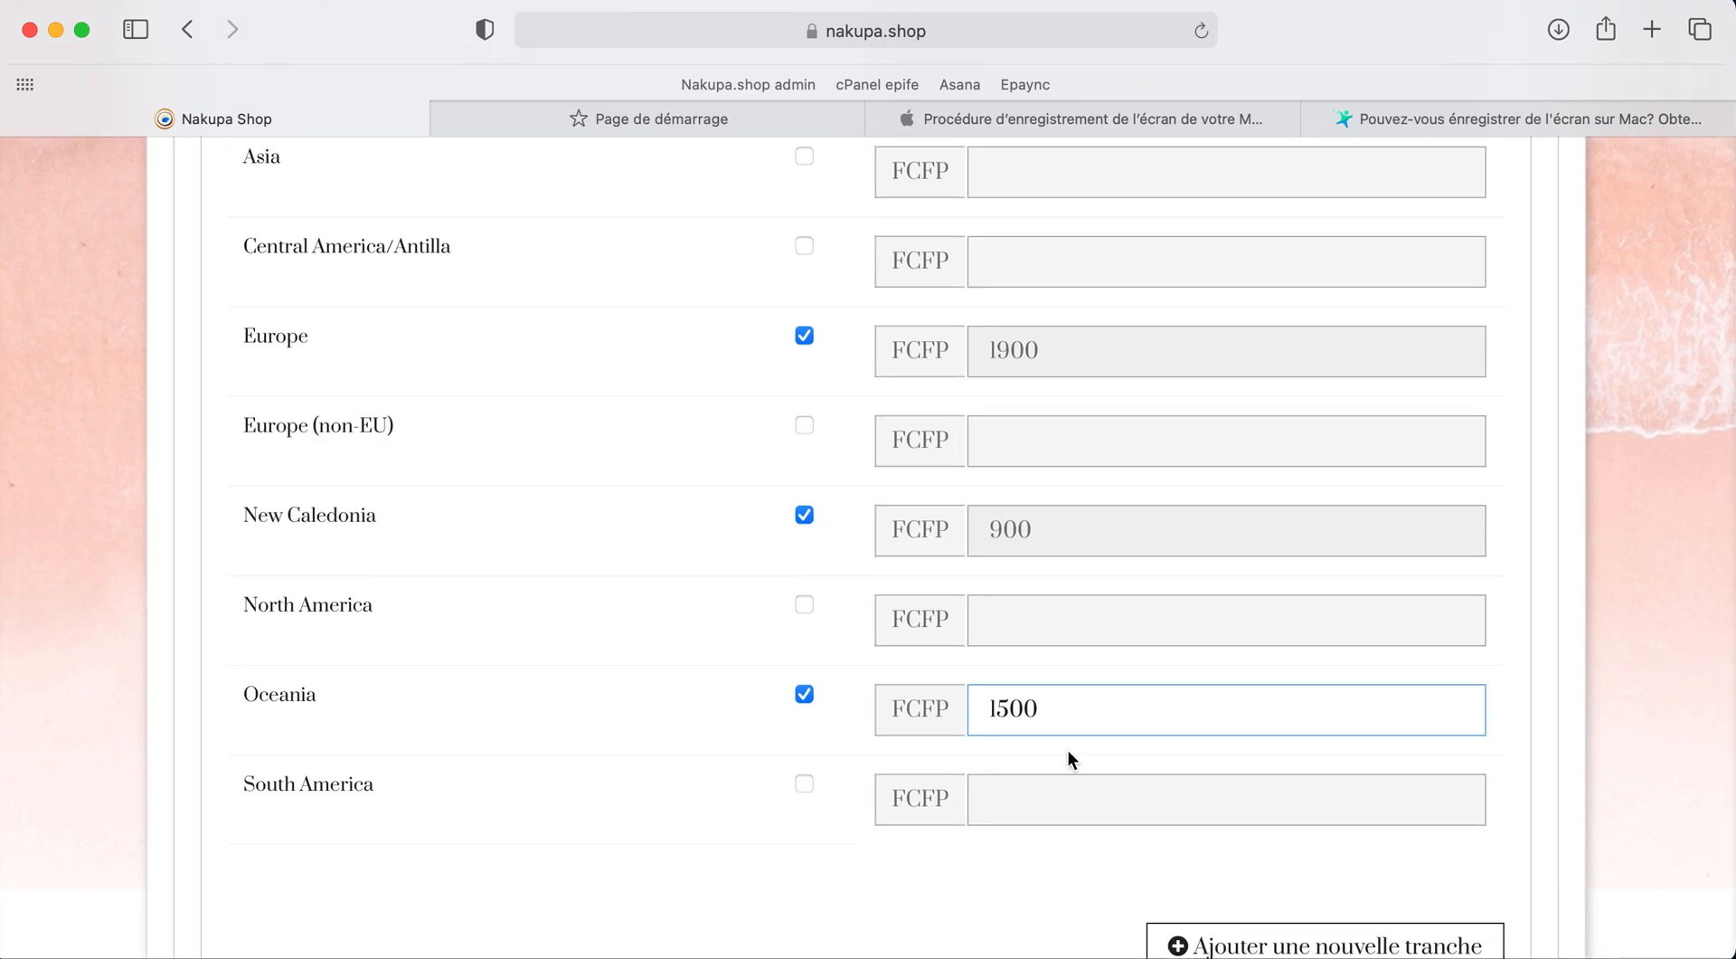
scroll(963, 620, "down", 4)
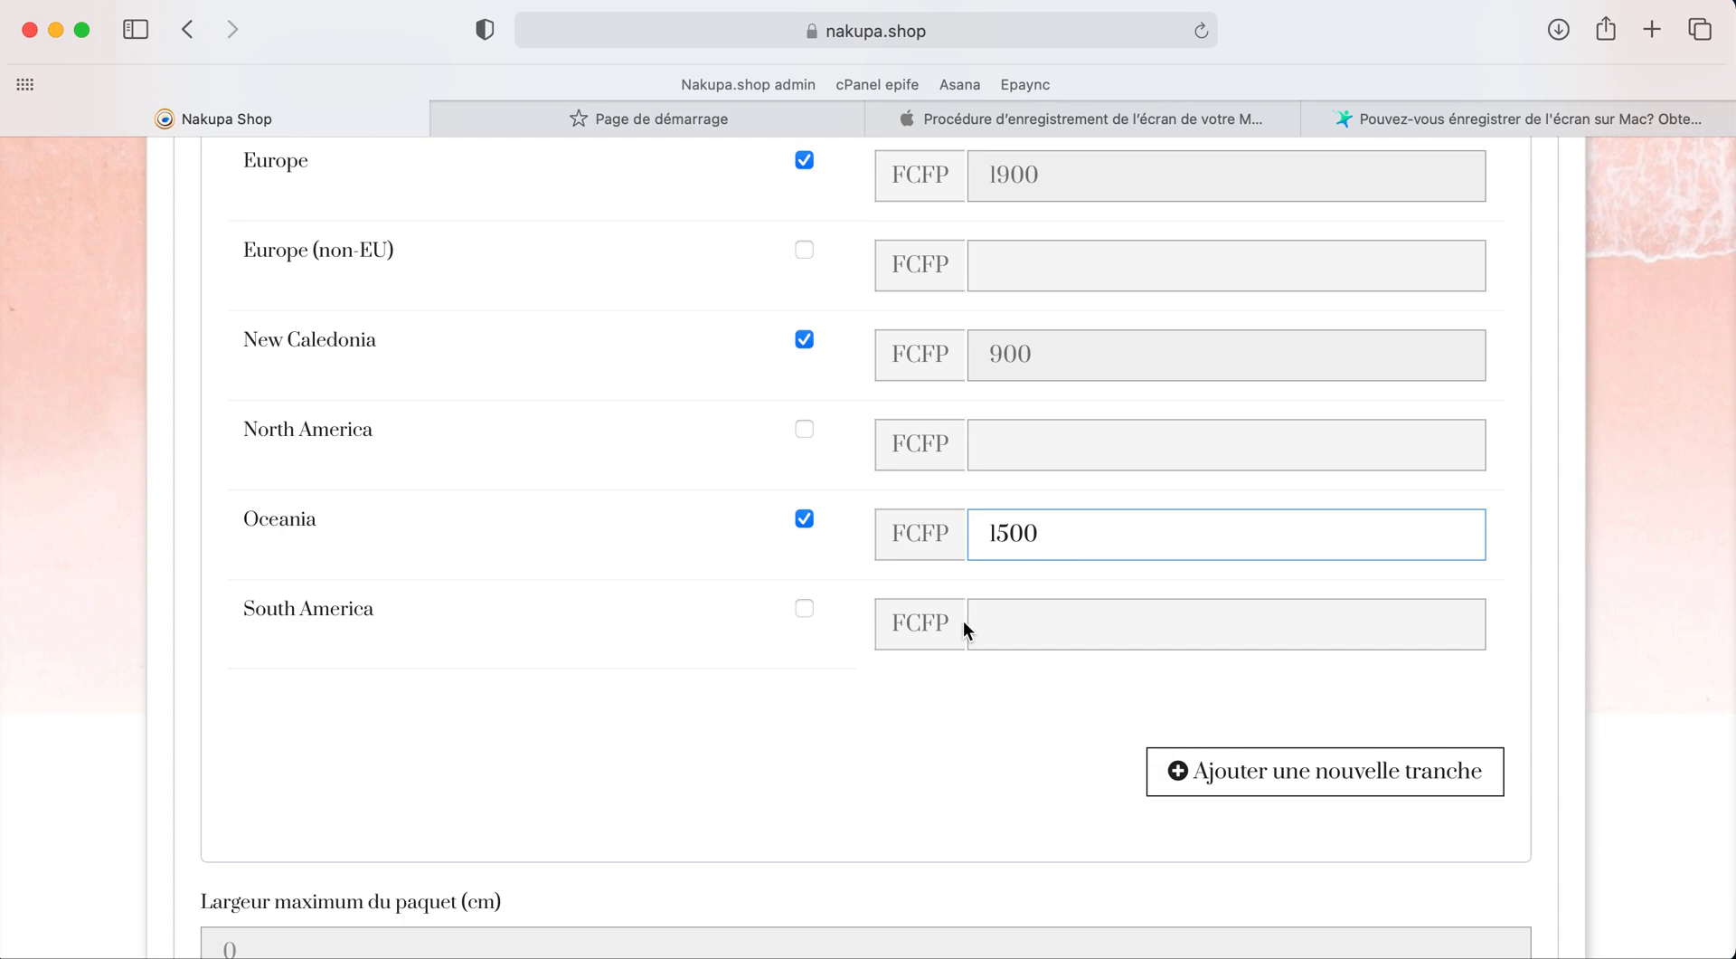
left_click(854, 715)
scroll(855, 716, "down", 3)
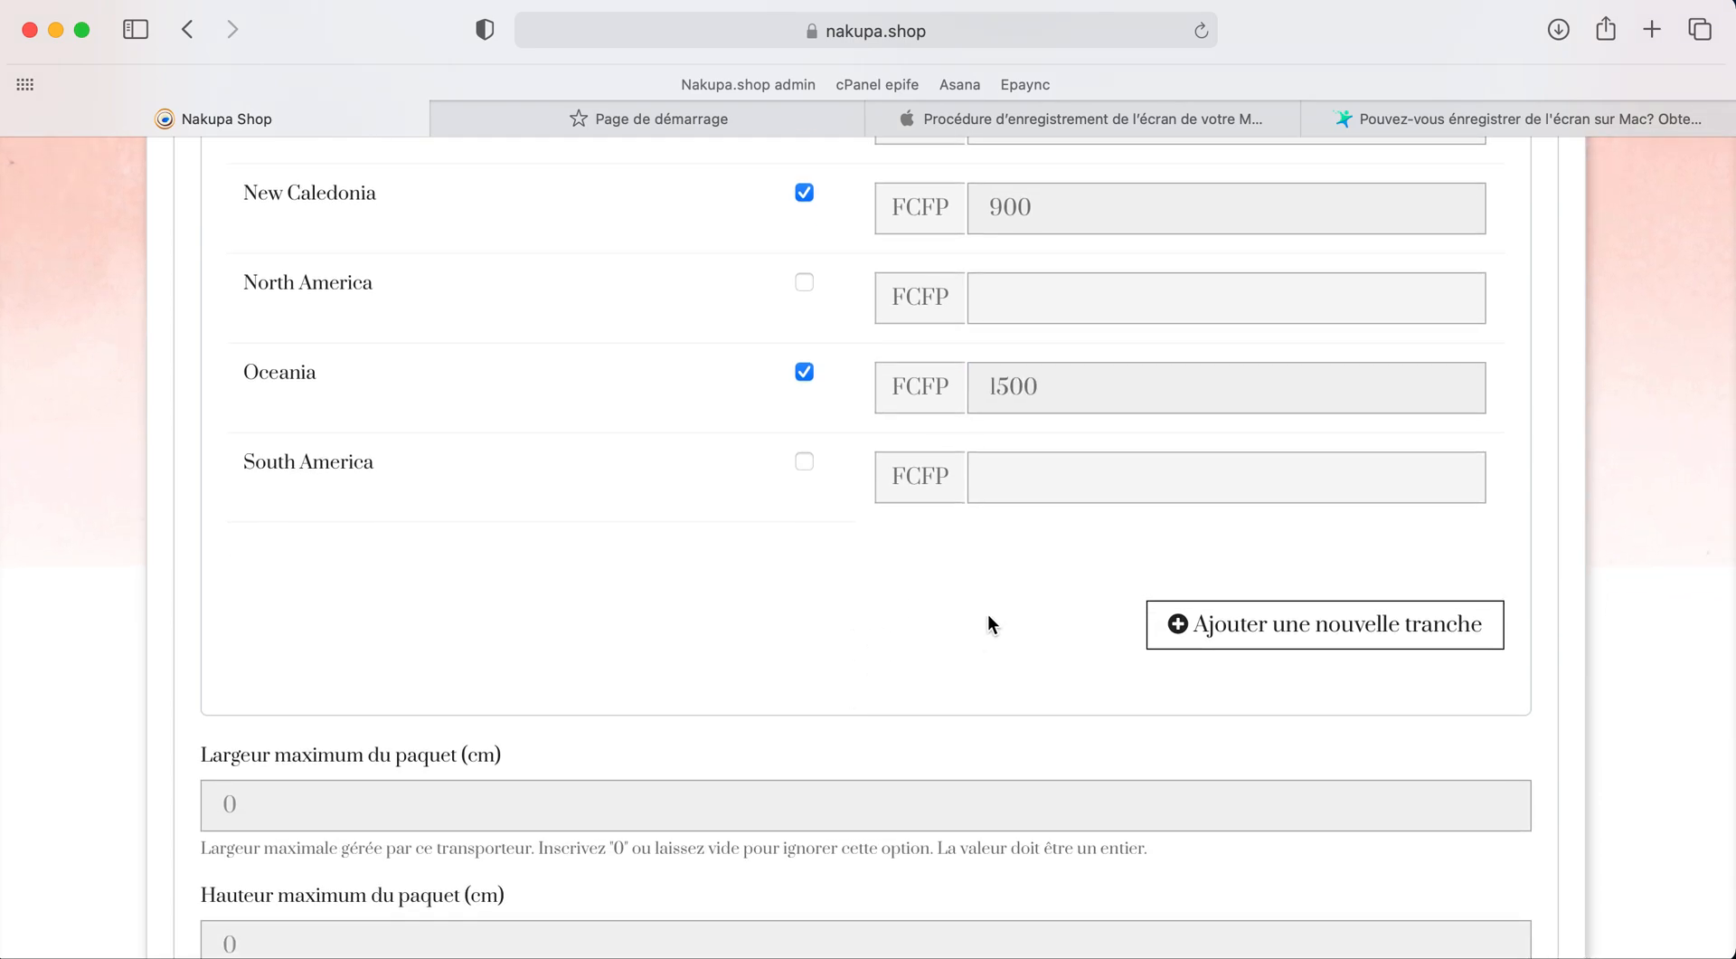
scroll(988, 610, "up", 3)
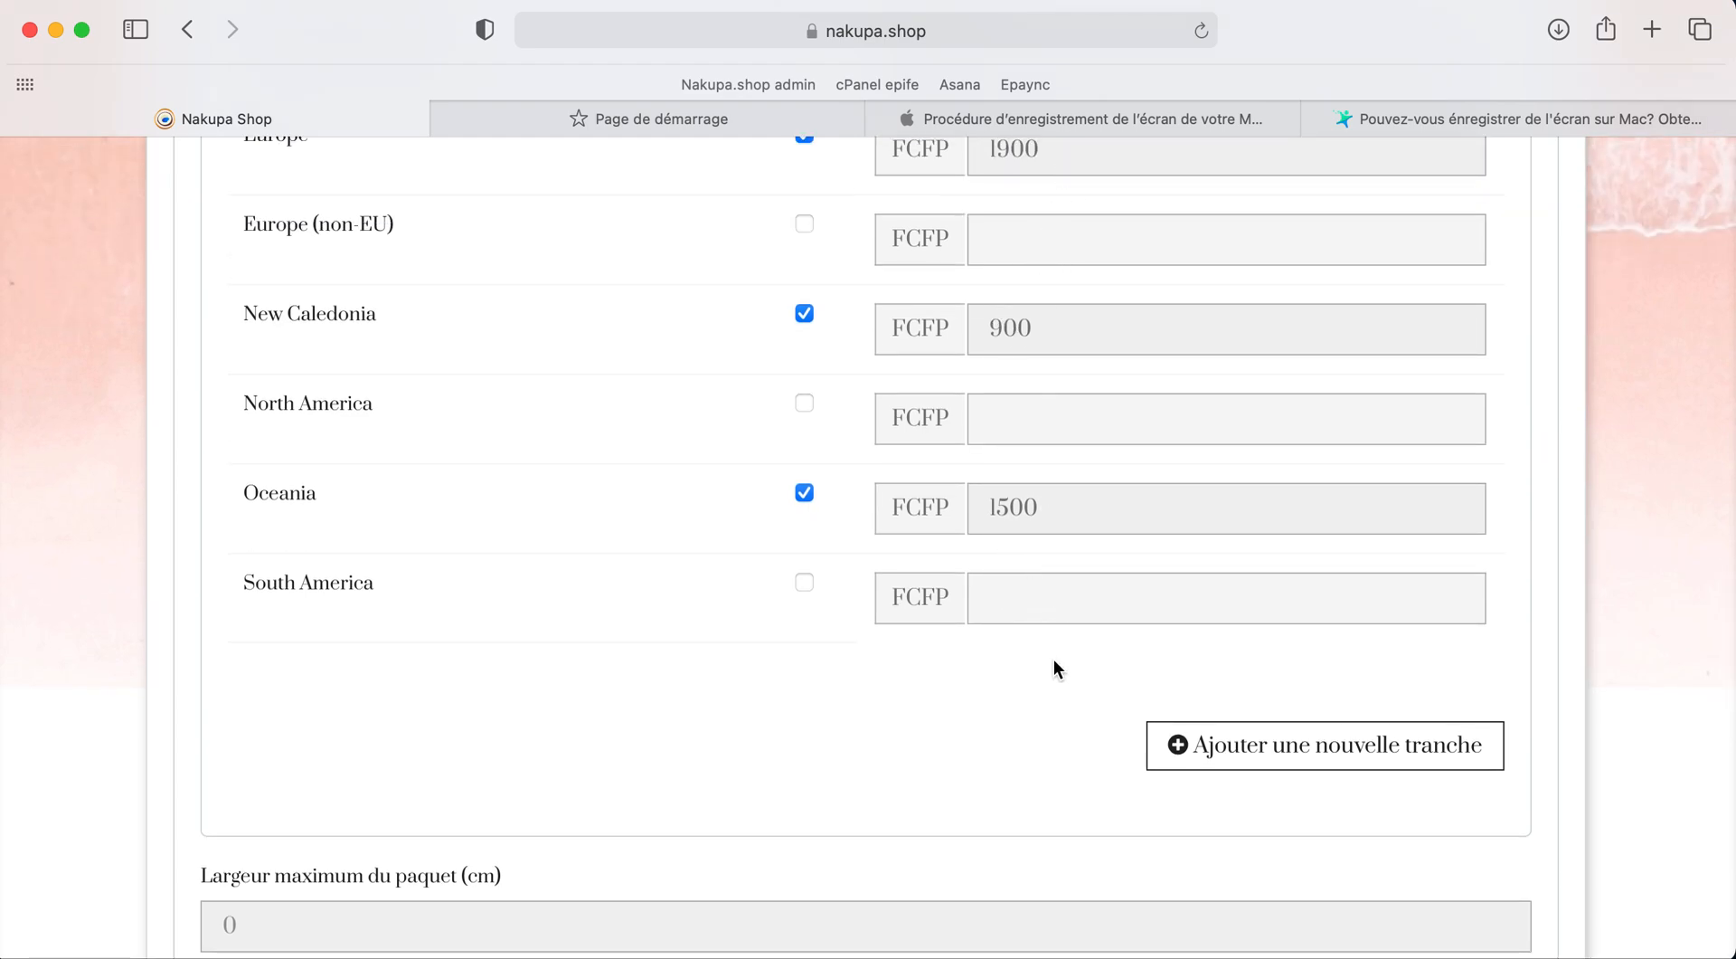
Step: Add a second price range column, leaving its upper limit empty
left_click(1333, 763)
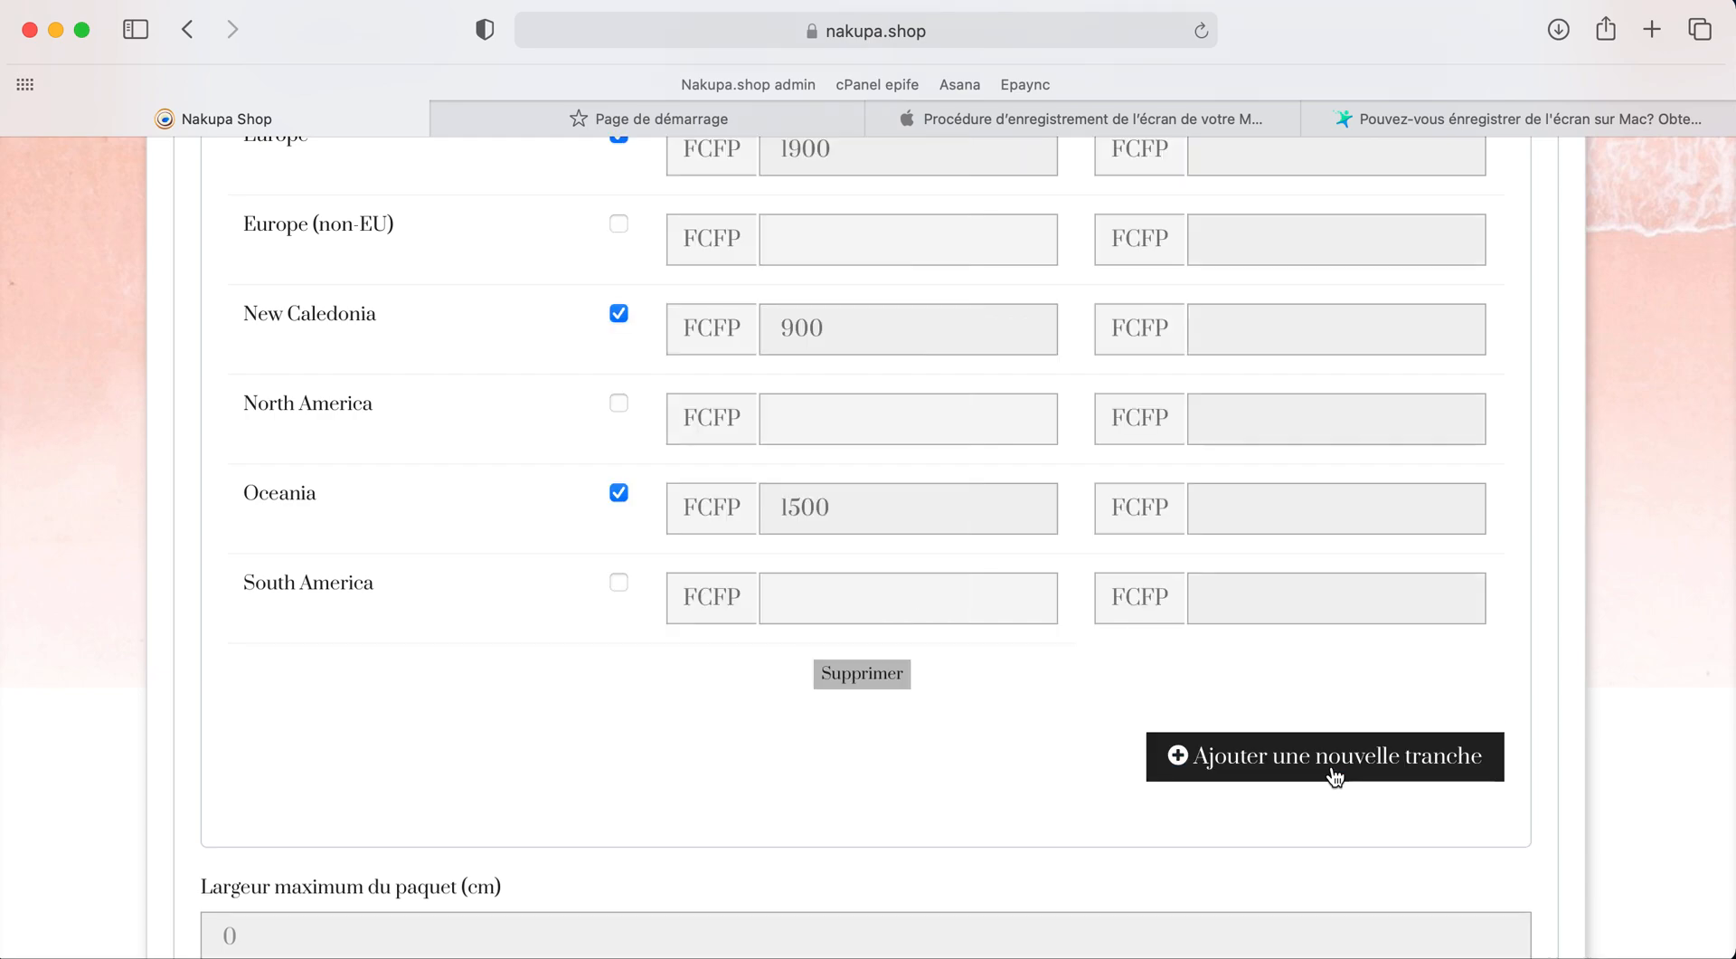
scroll(1140, 668, "up", 3)
scroll(1030, 333, "up", 3)
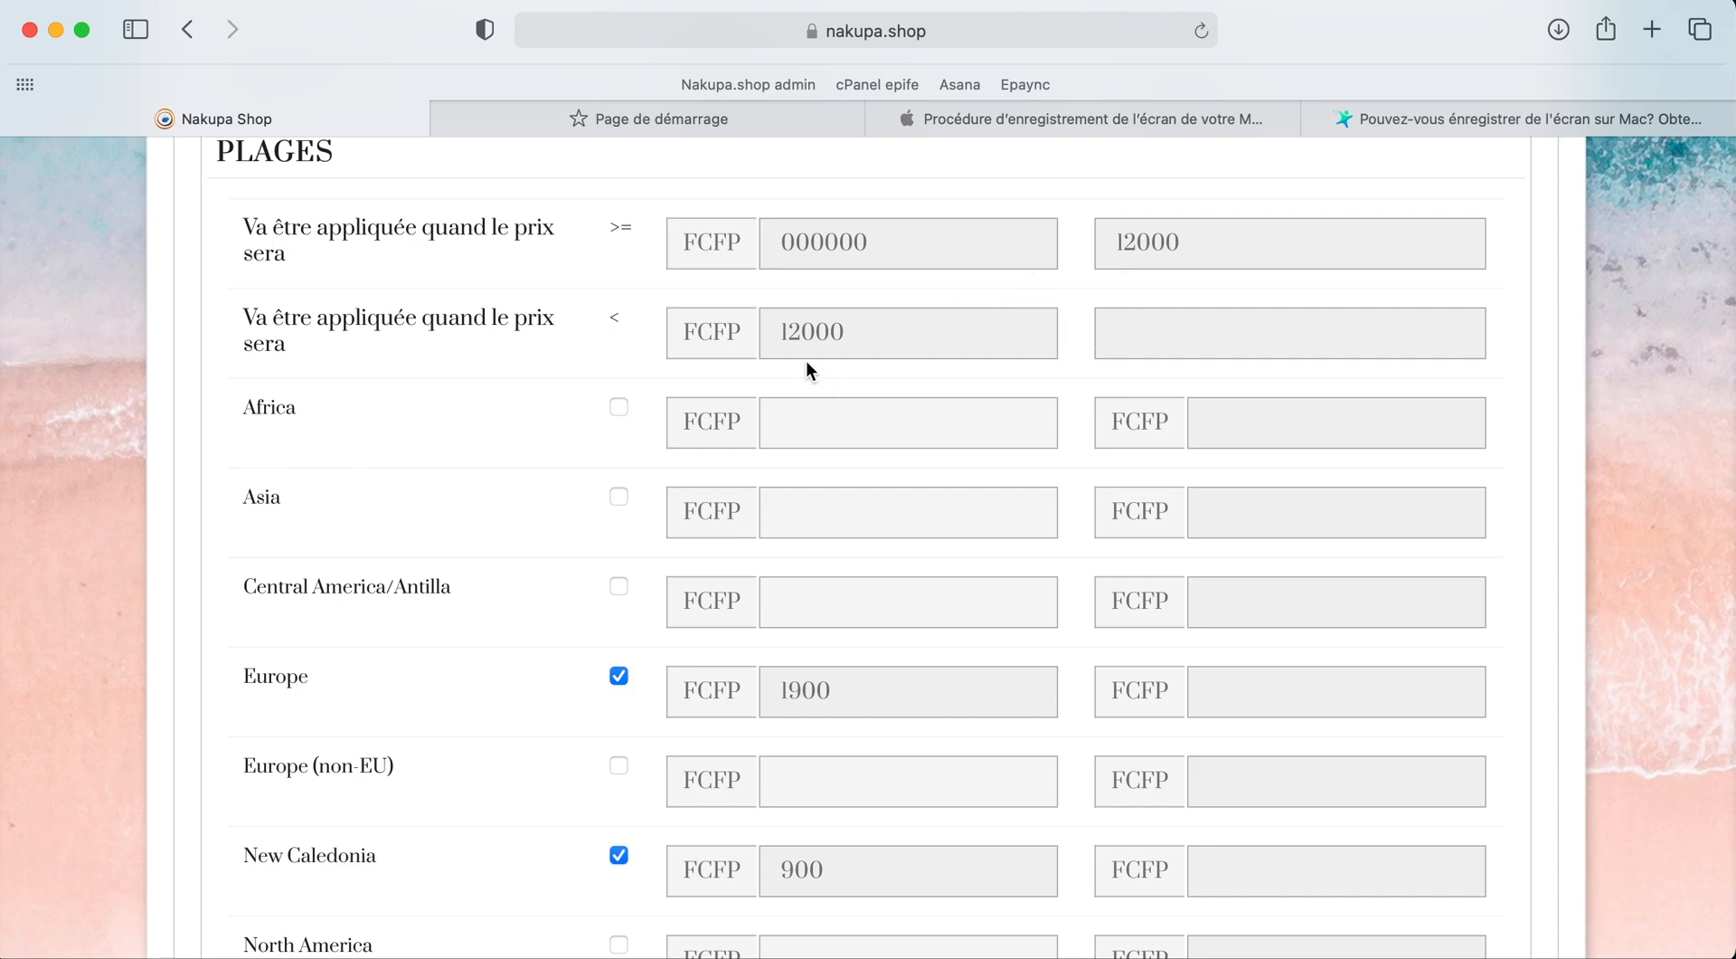
left_click(1162, 344)
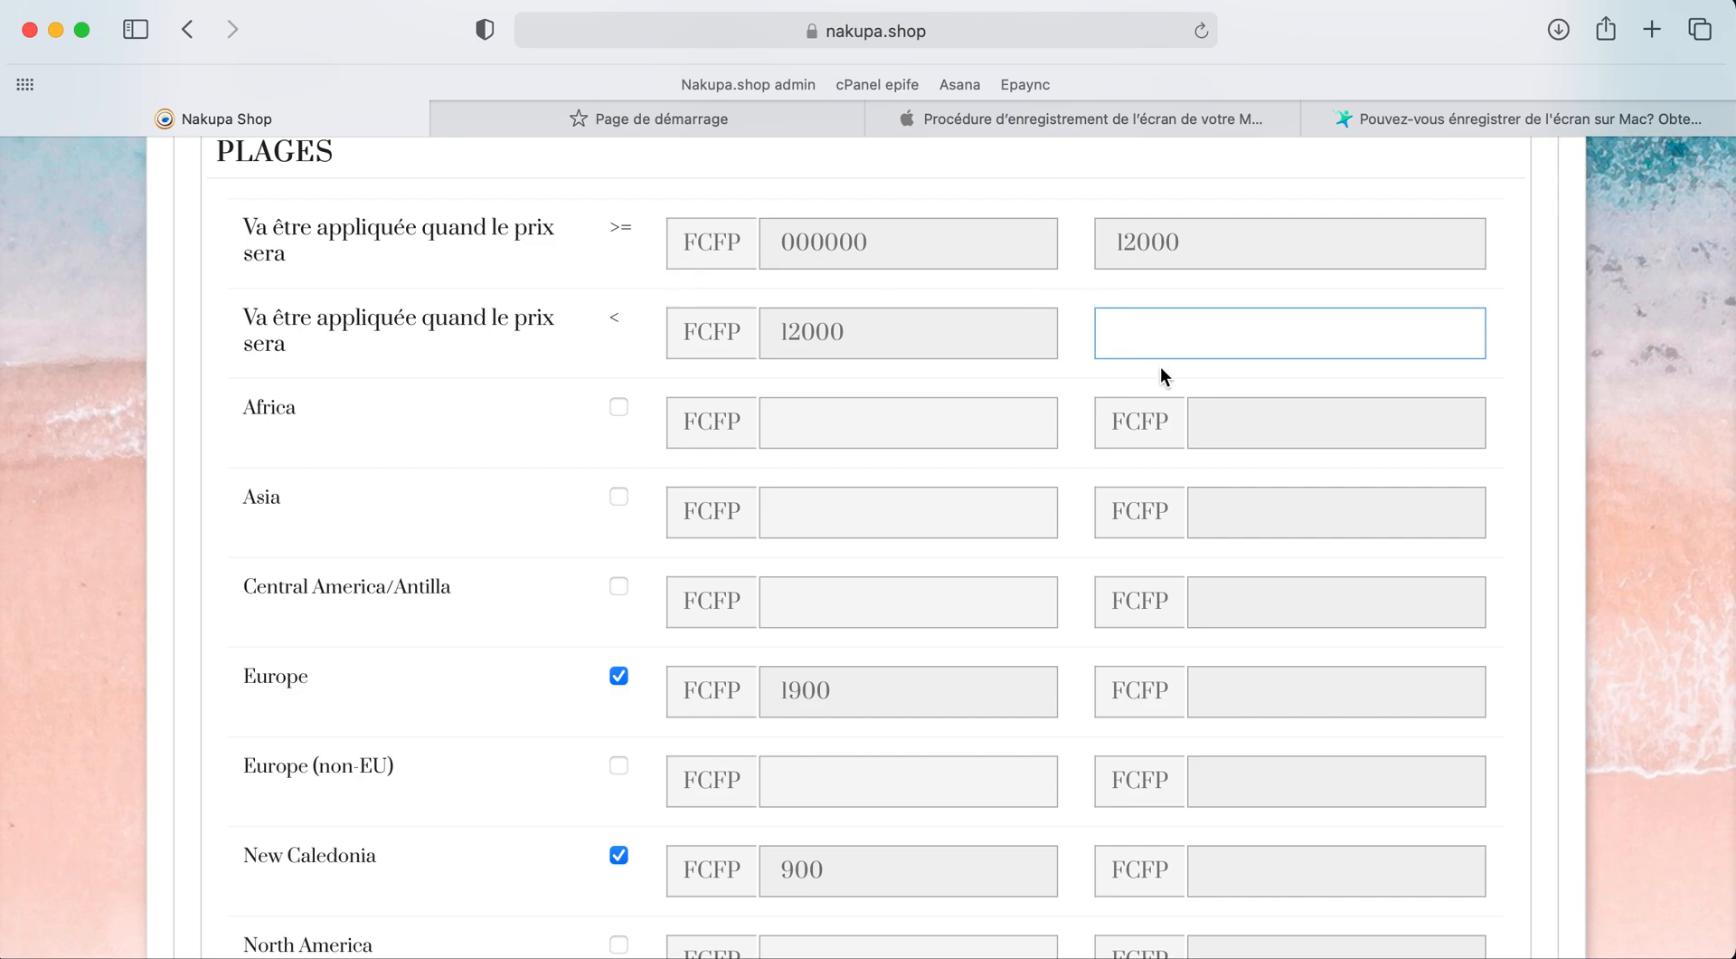
left_click(1411, 296)
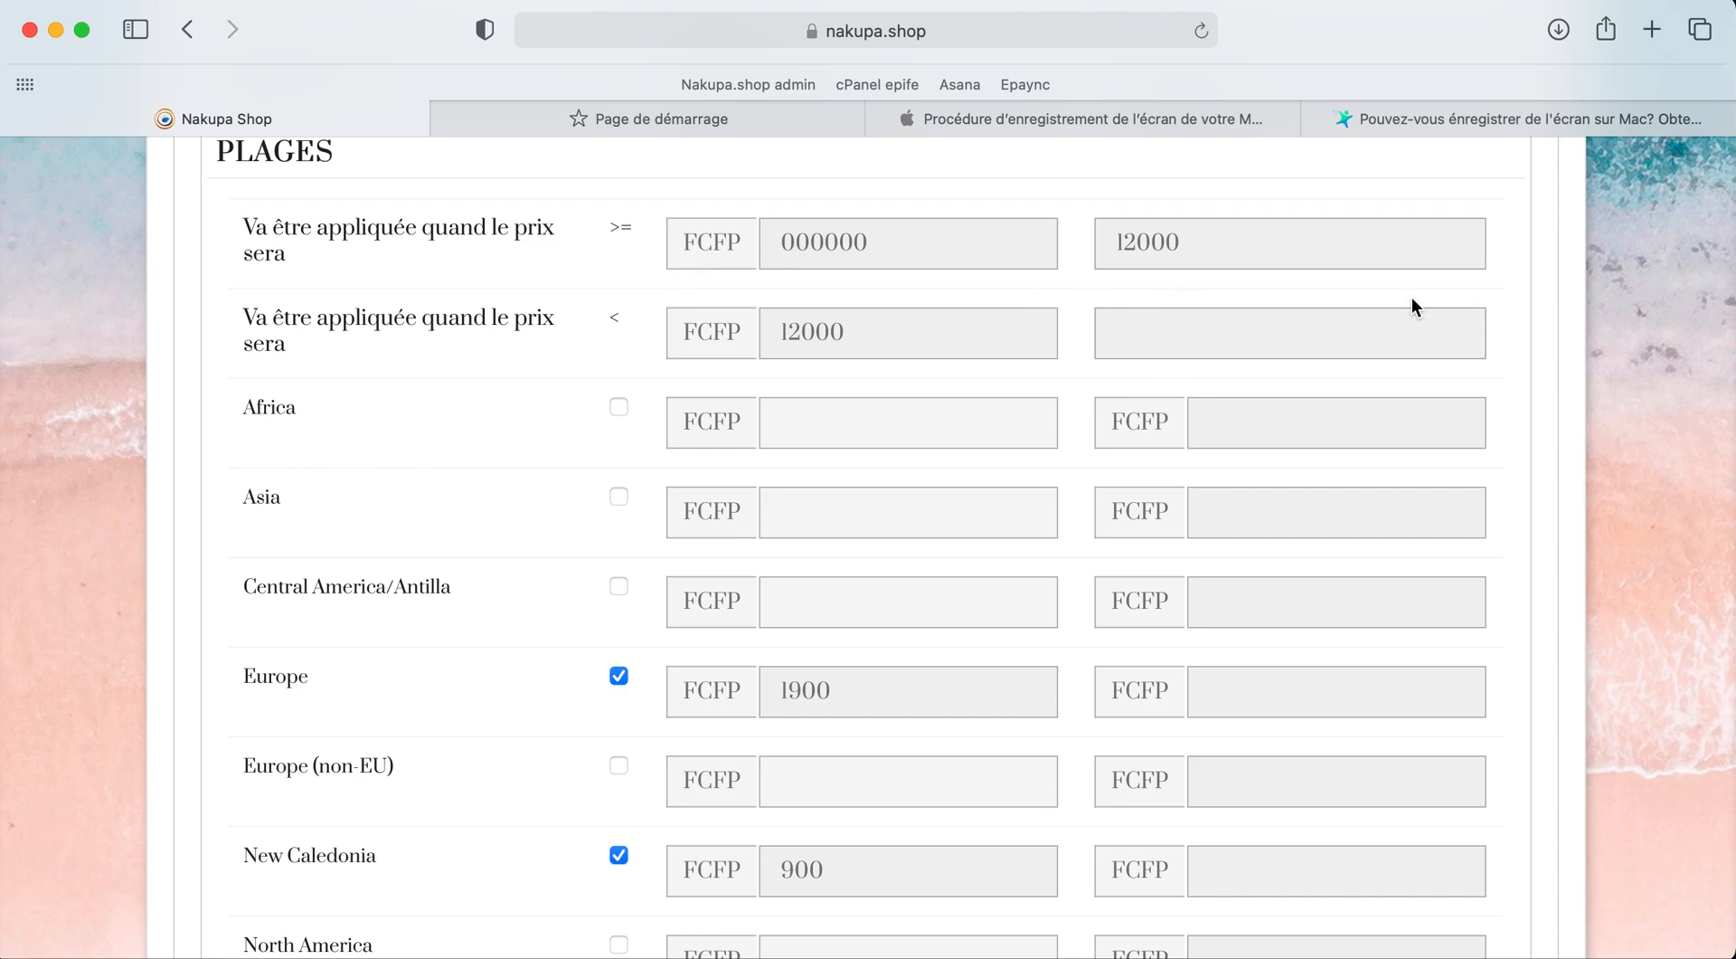
scroll(1458, 365, "down", 2)
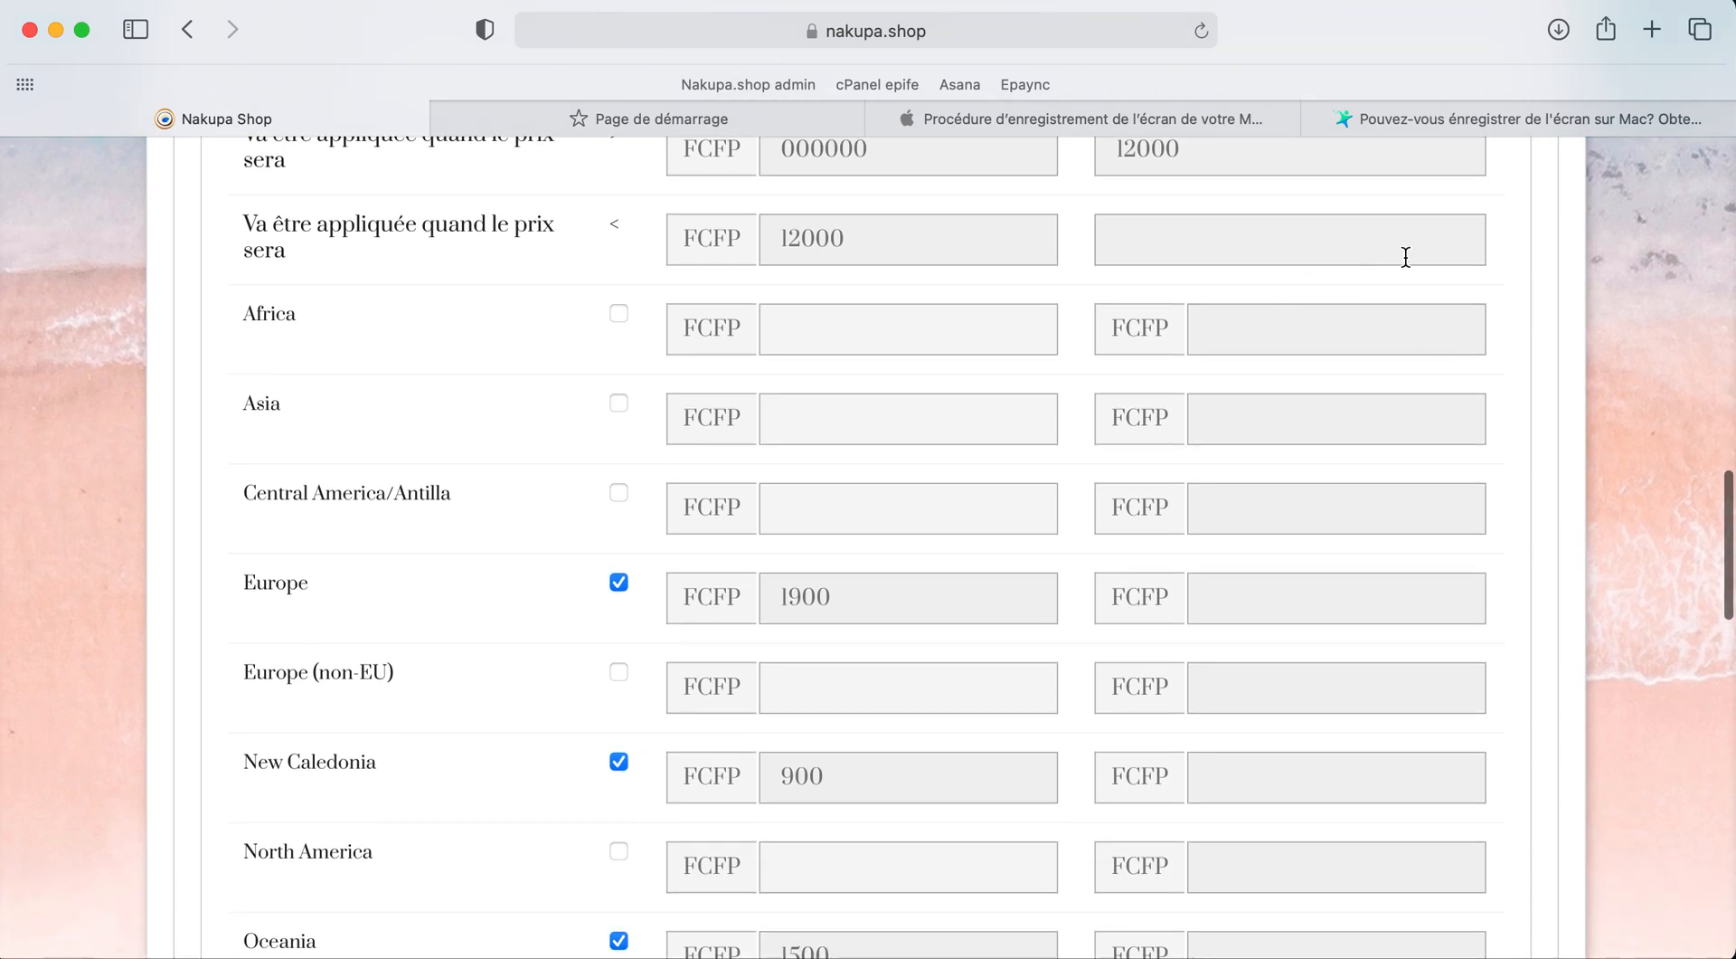
scroll(1353, 314, "down", 2)
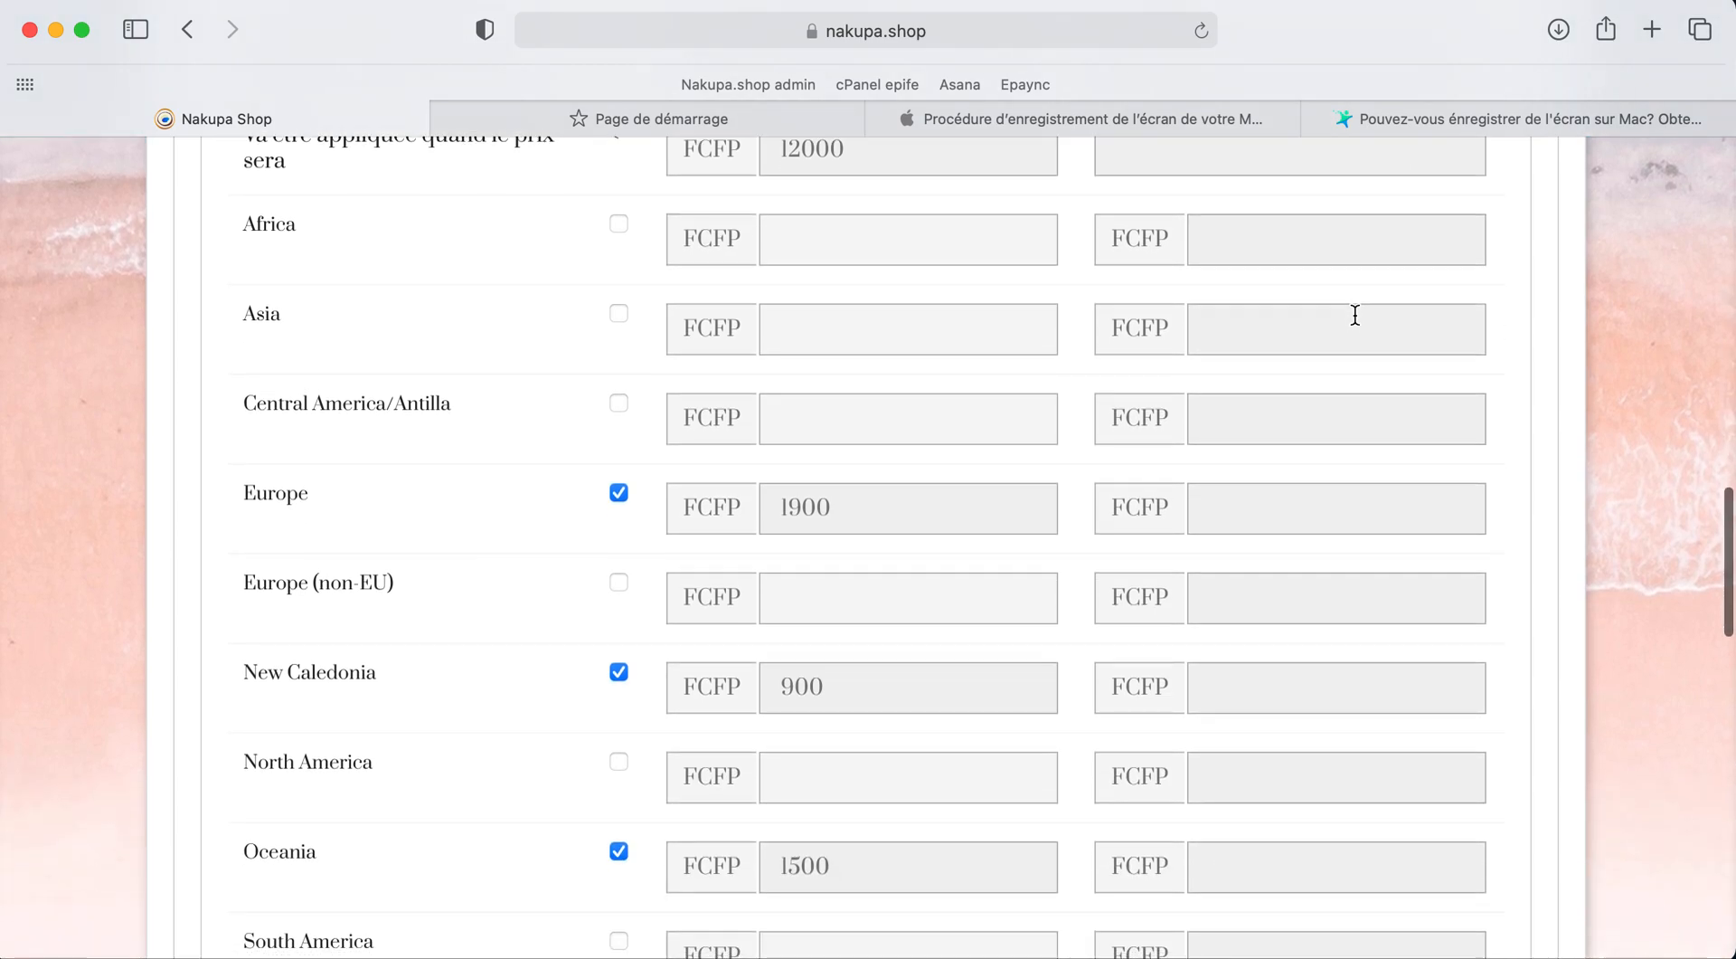
scroll(1355, 314, "up", 4)
scroll(1354, 314, "up", 2)
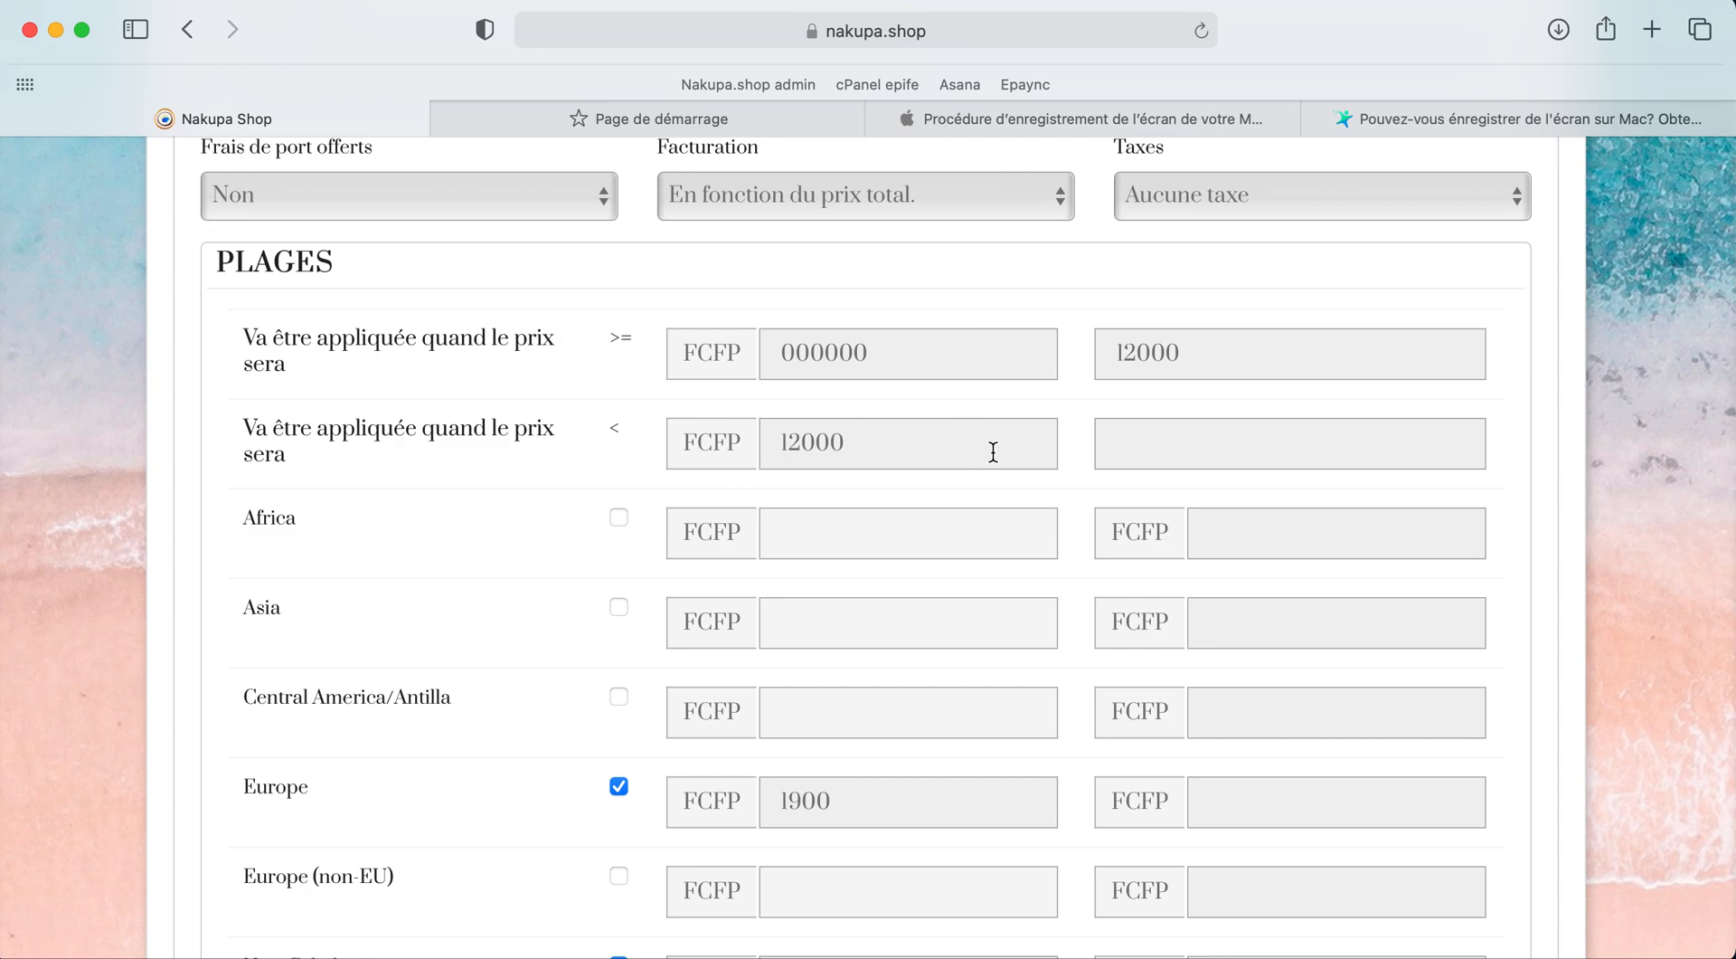
scroll(1140, 463, "down", 3)
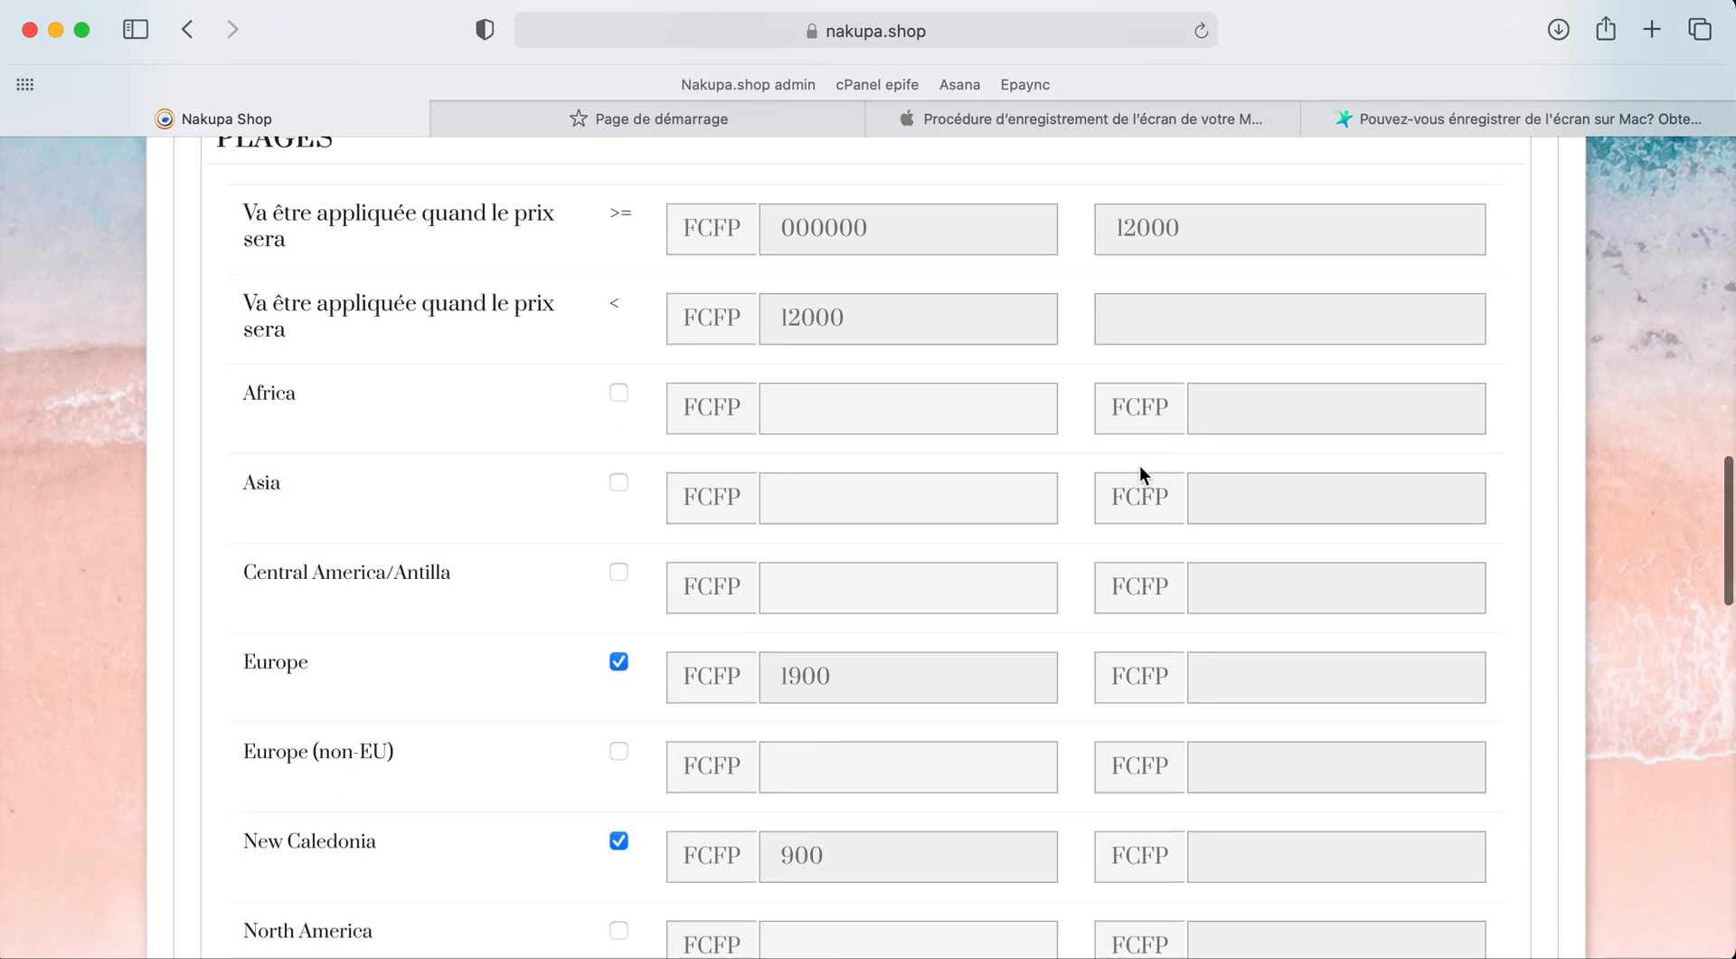
Step: Enter 5000 for Europe and 0 for New Caledonia in the second range
left_click(1274, 670)
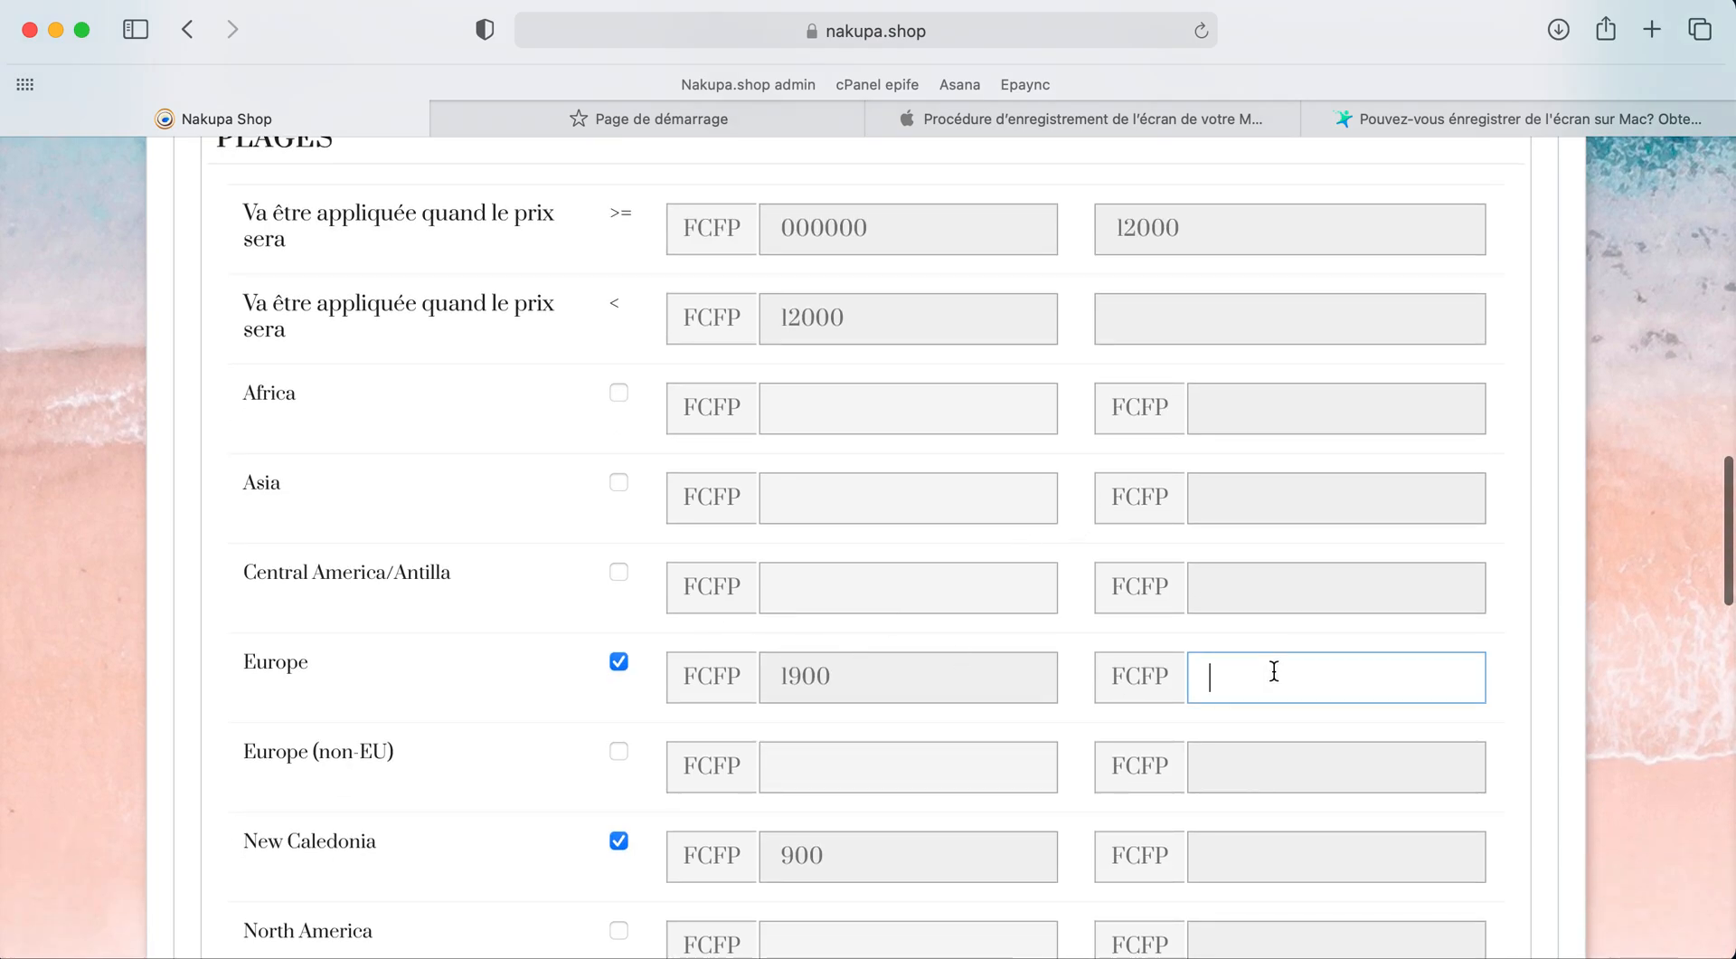
type("5000")
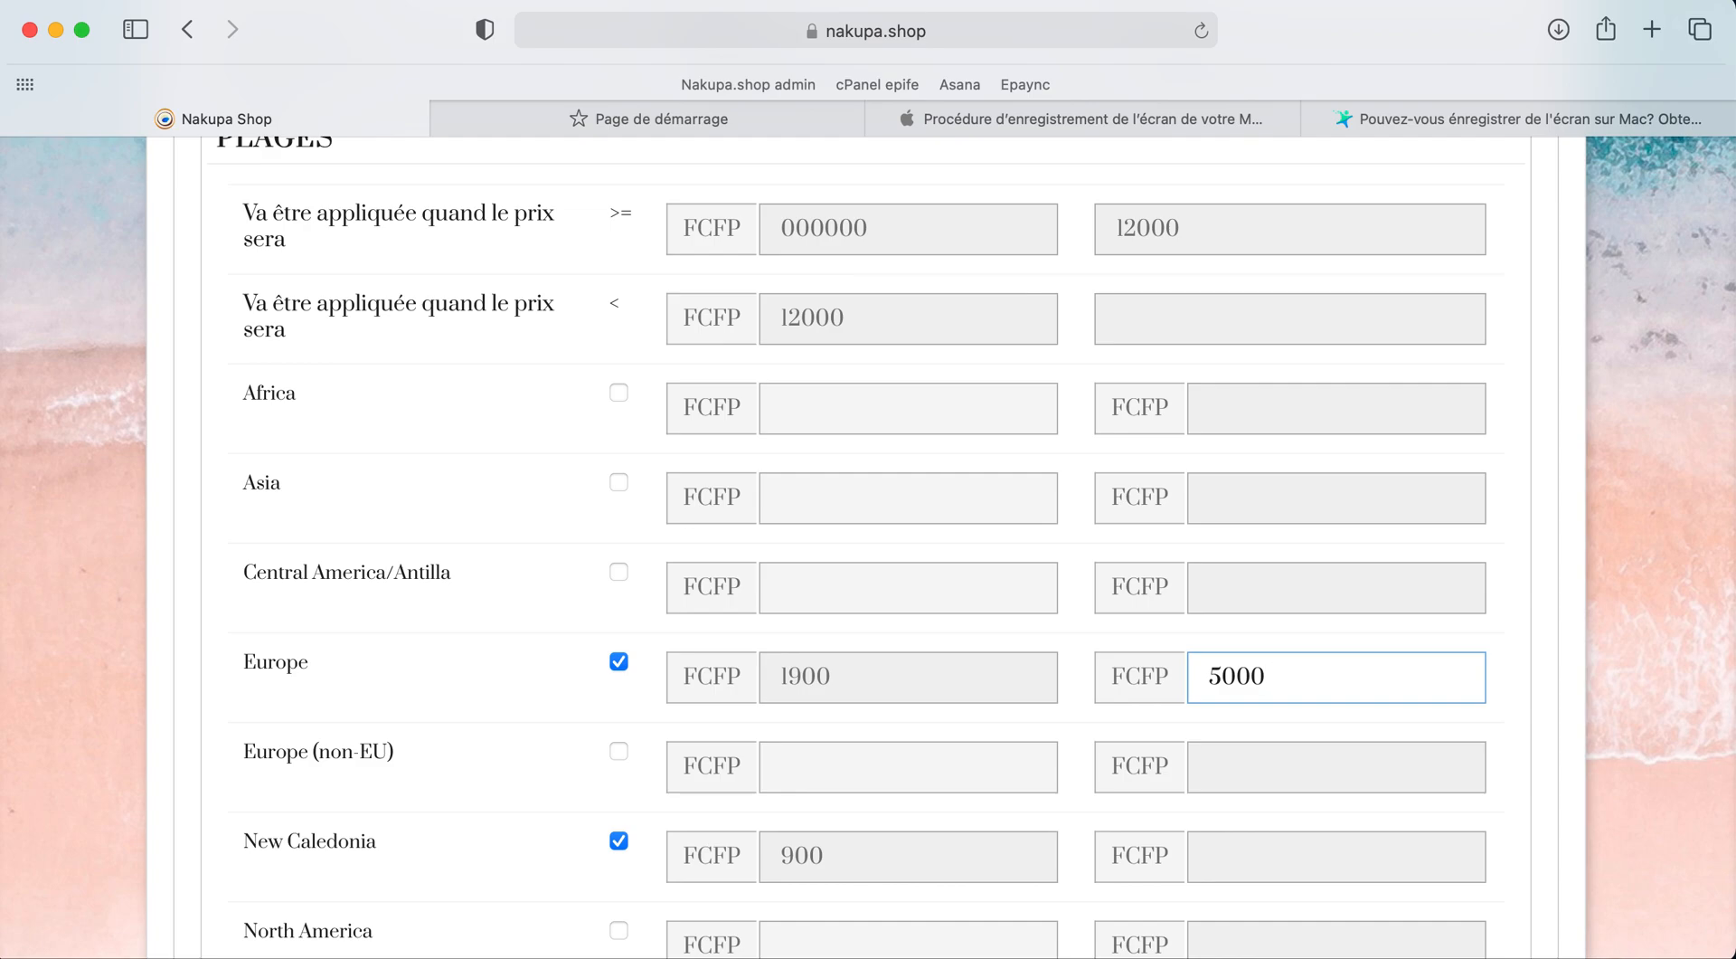
left_click(1277, 720)
scroll(1277, 719, "down", 3)
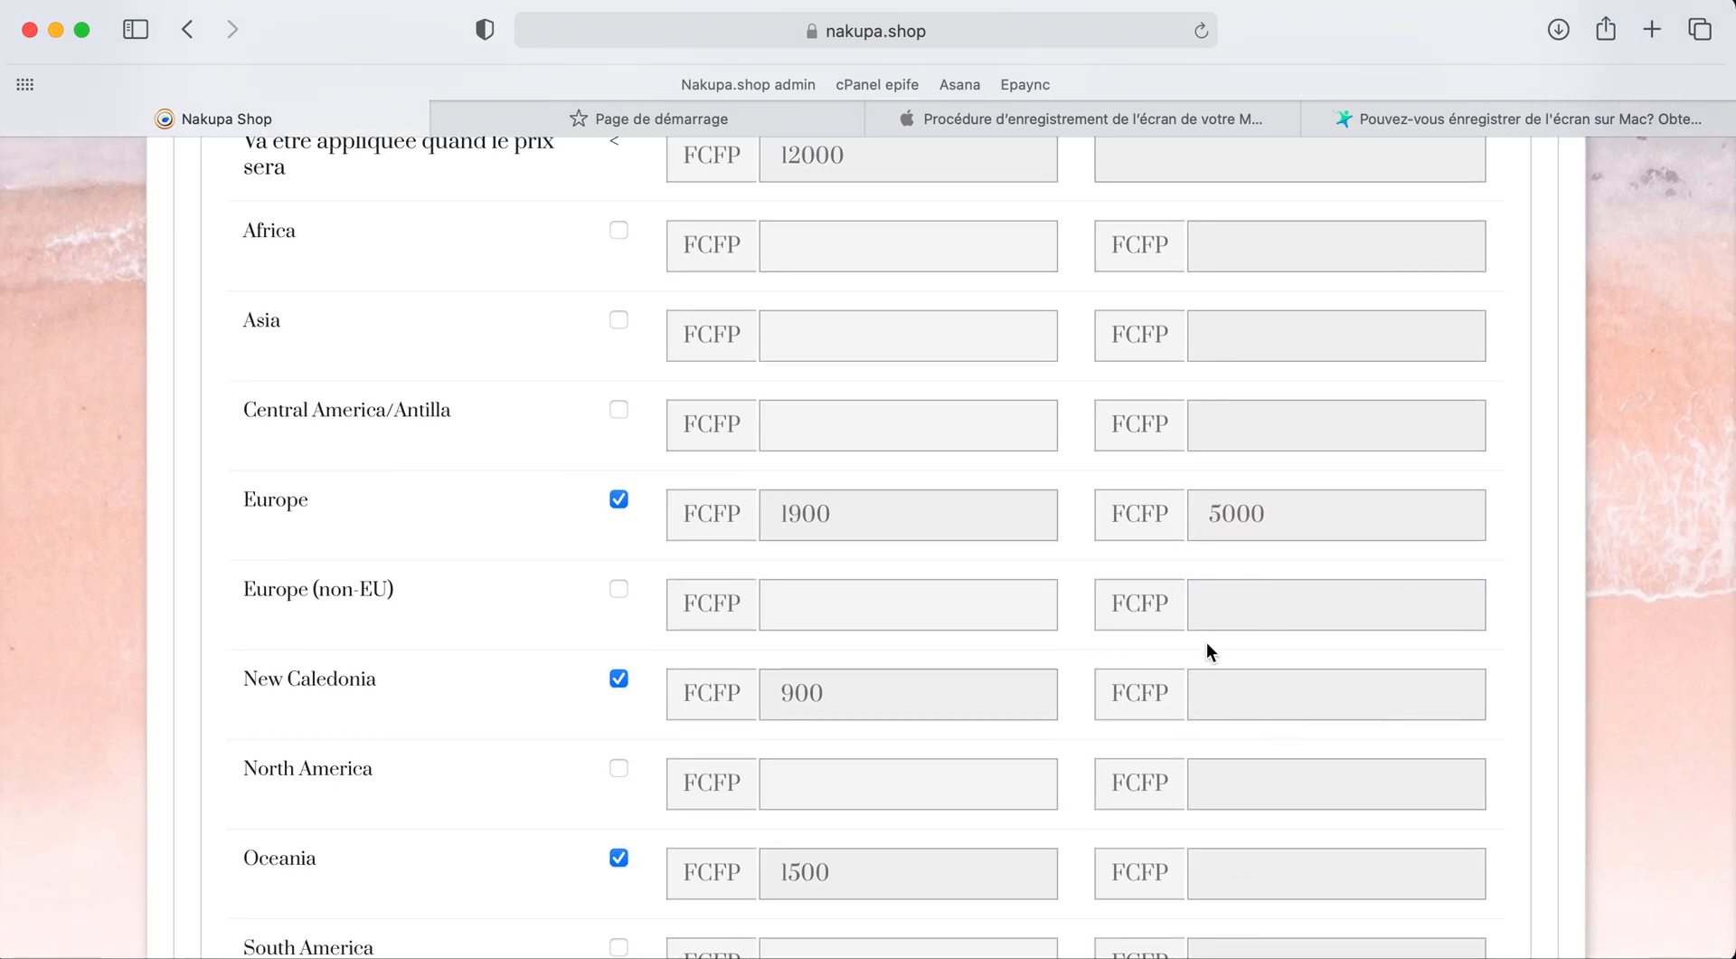
left_click(1210, 685)
type("0")
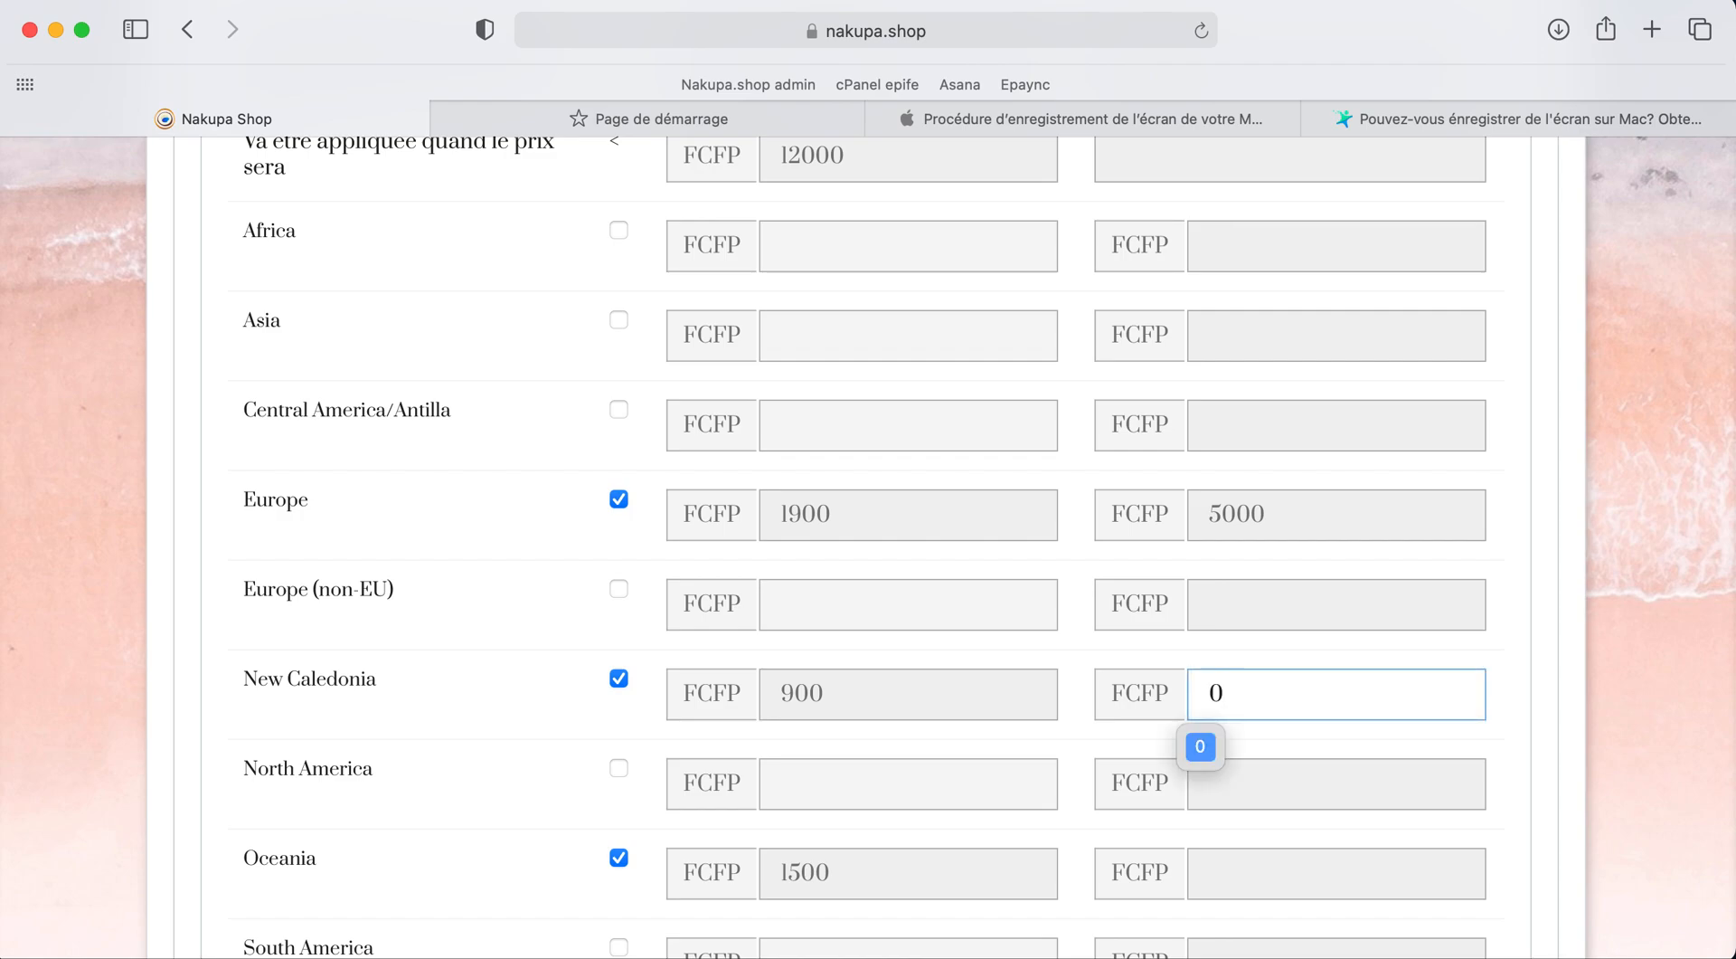
key("Return")
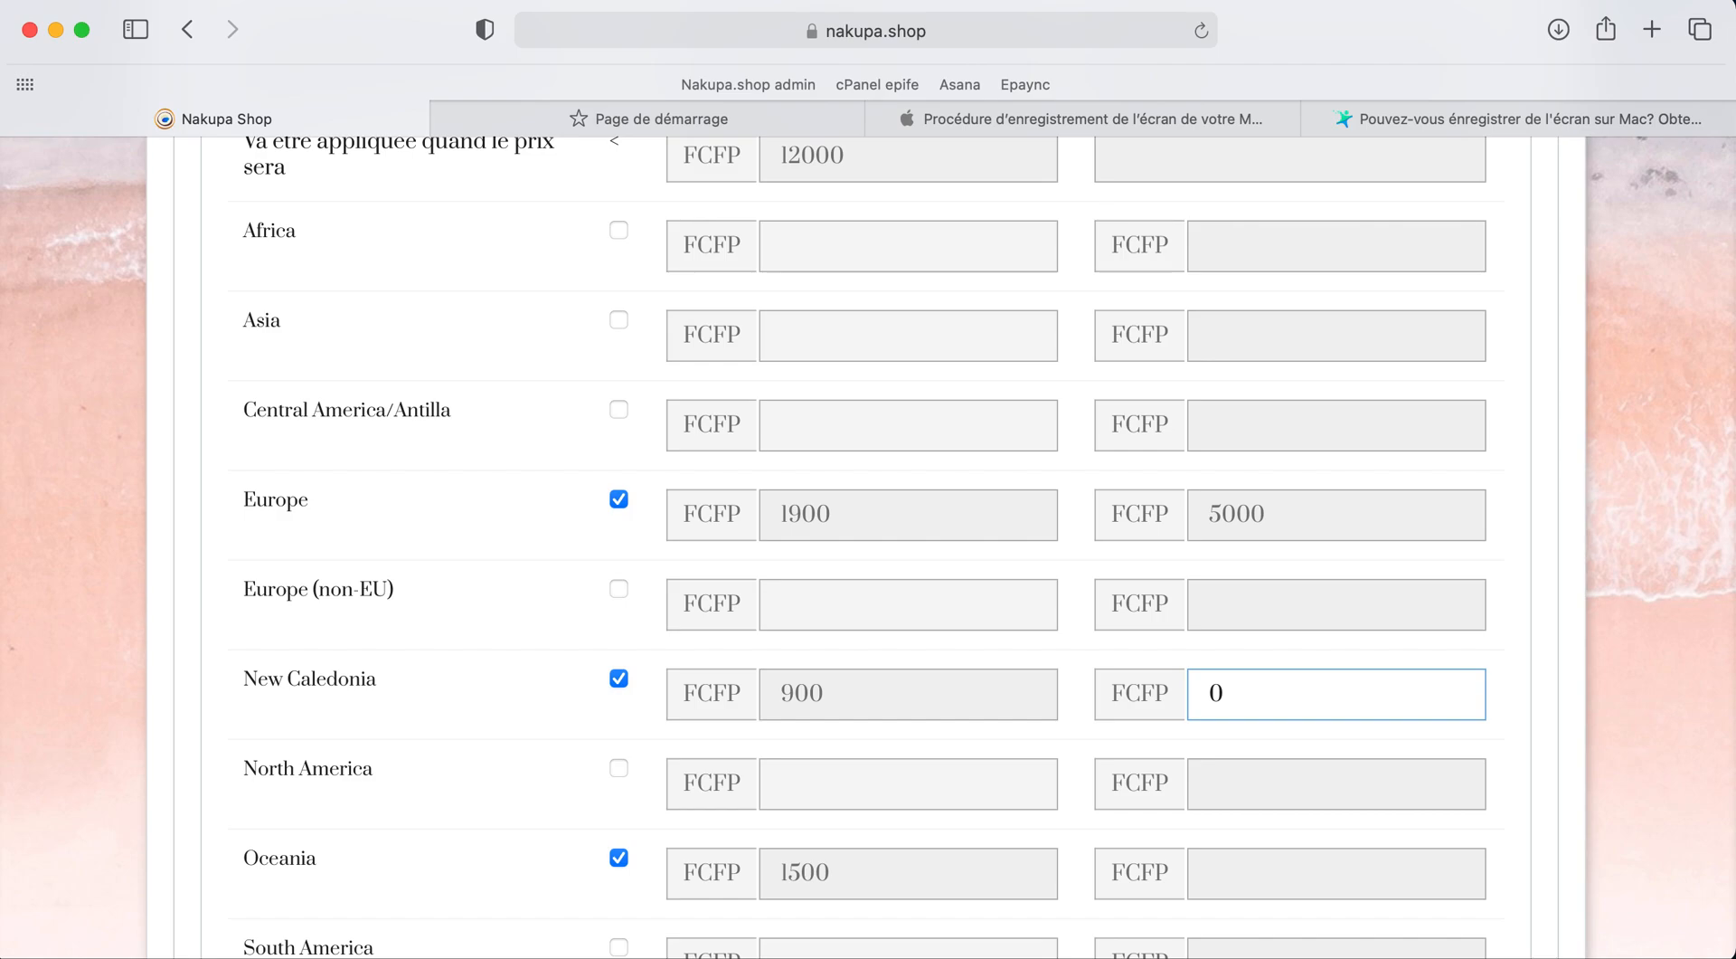
Step: Enter 3000 FCFP for Oceania in the second range
scroll(1342, 666, "down", 3)
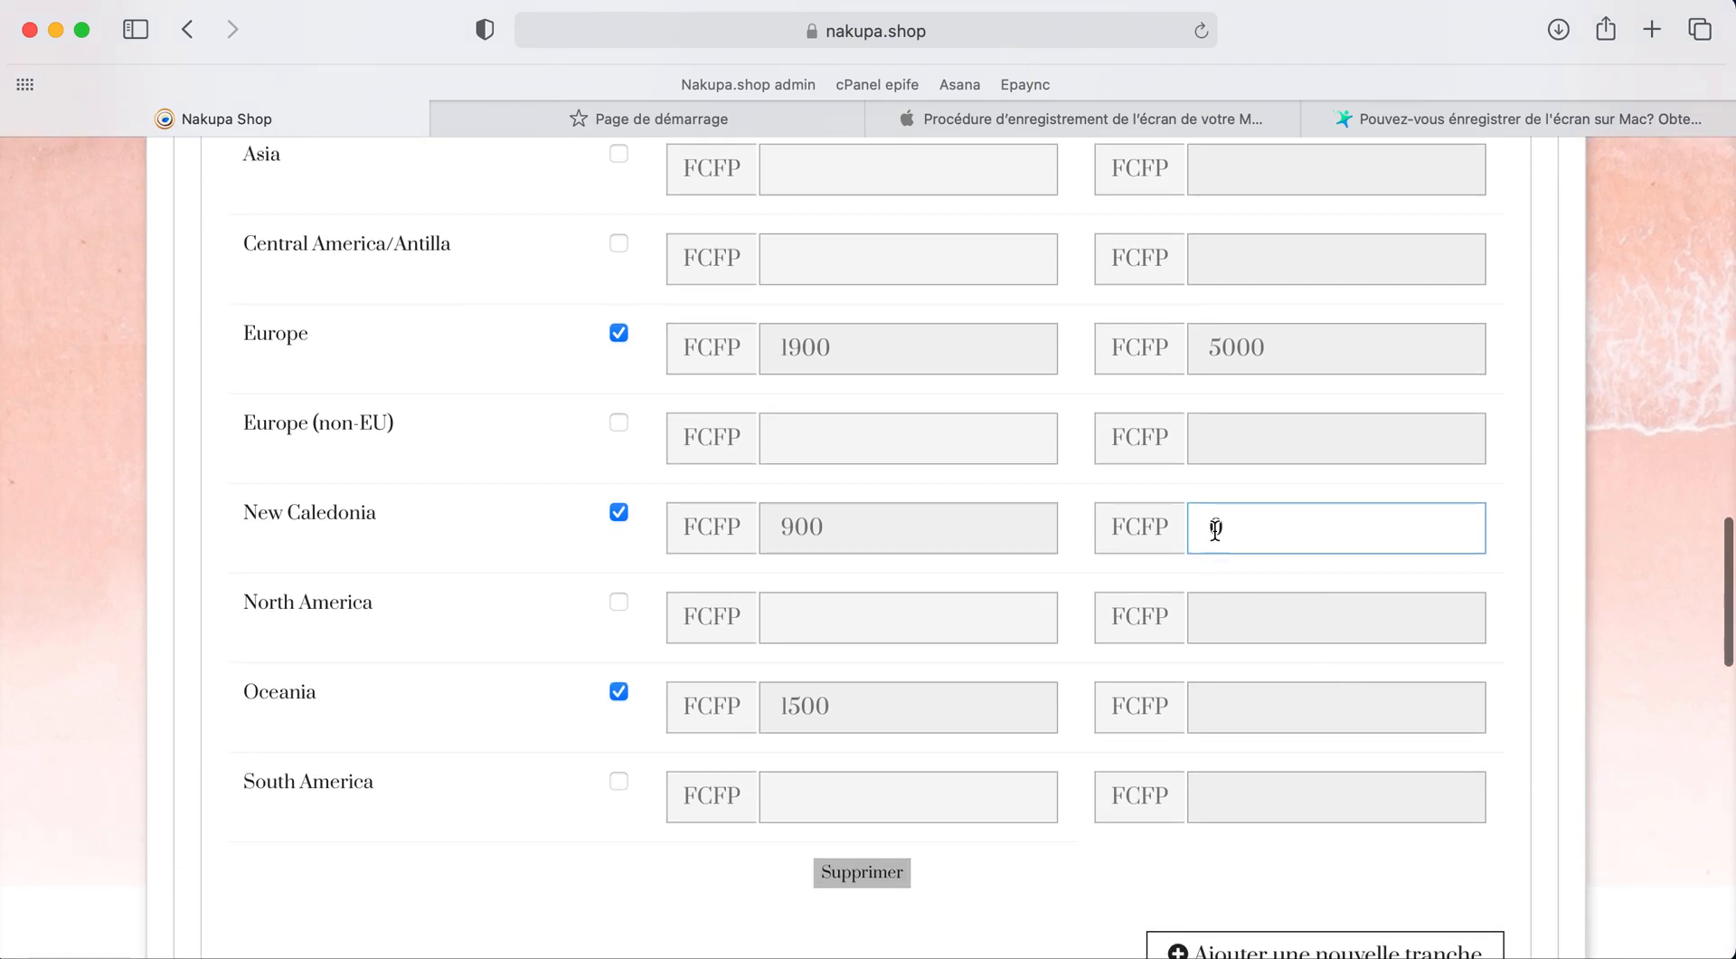
scroll(1212, 526, "down", 3)
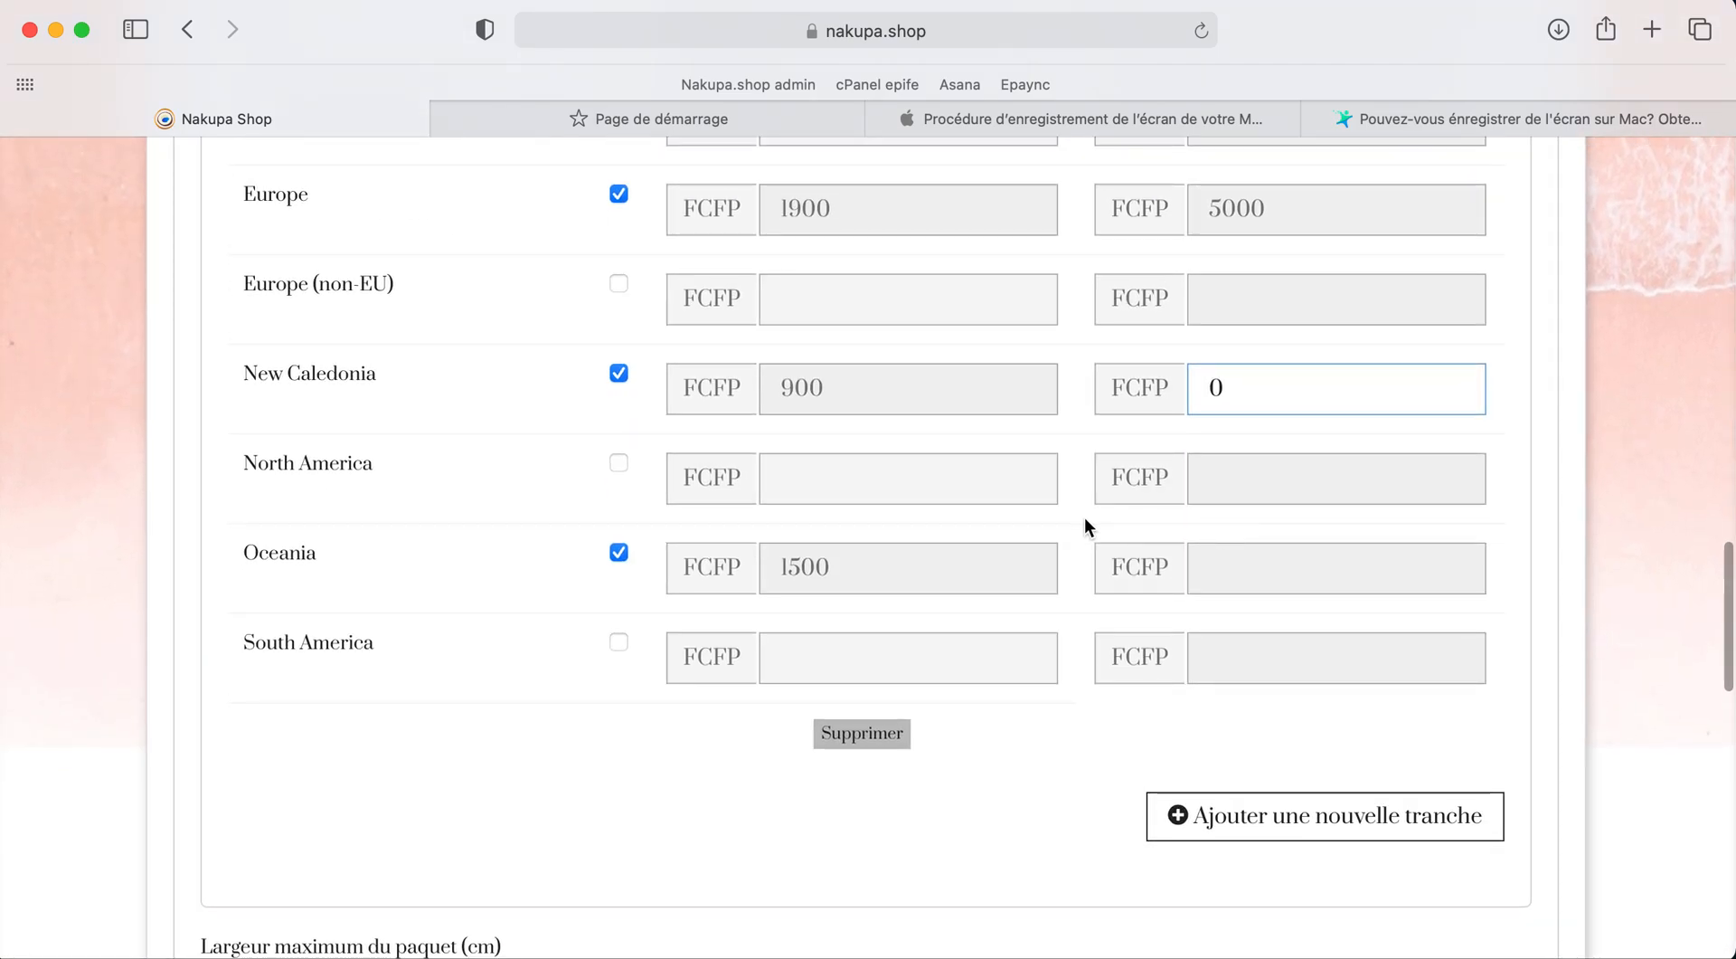
left_click(1286, 573)
type("3000")
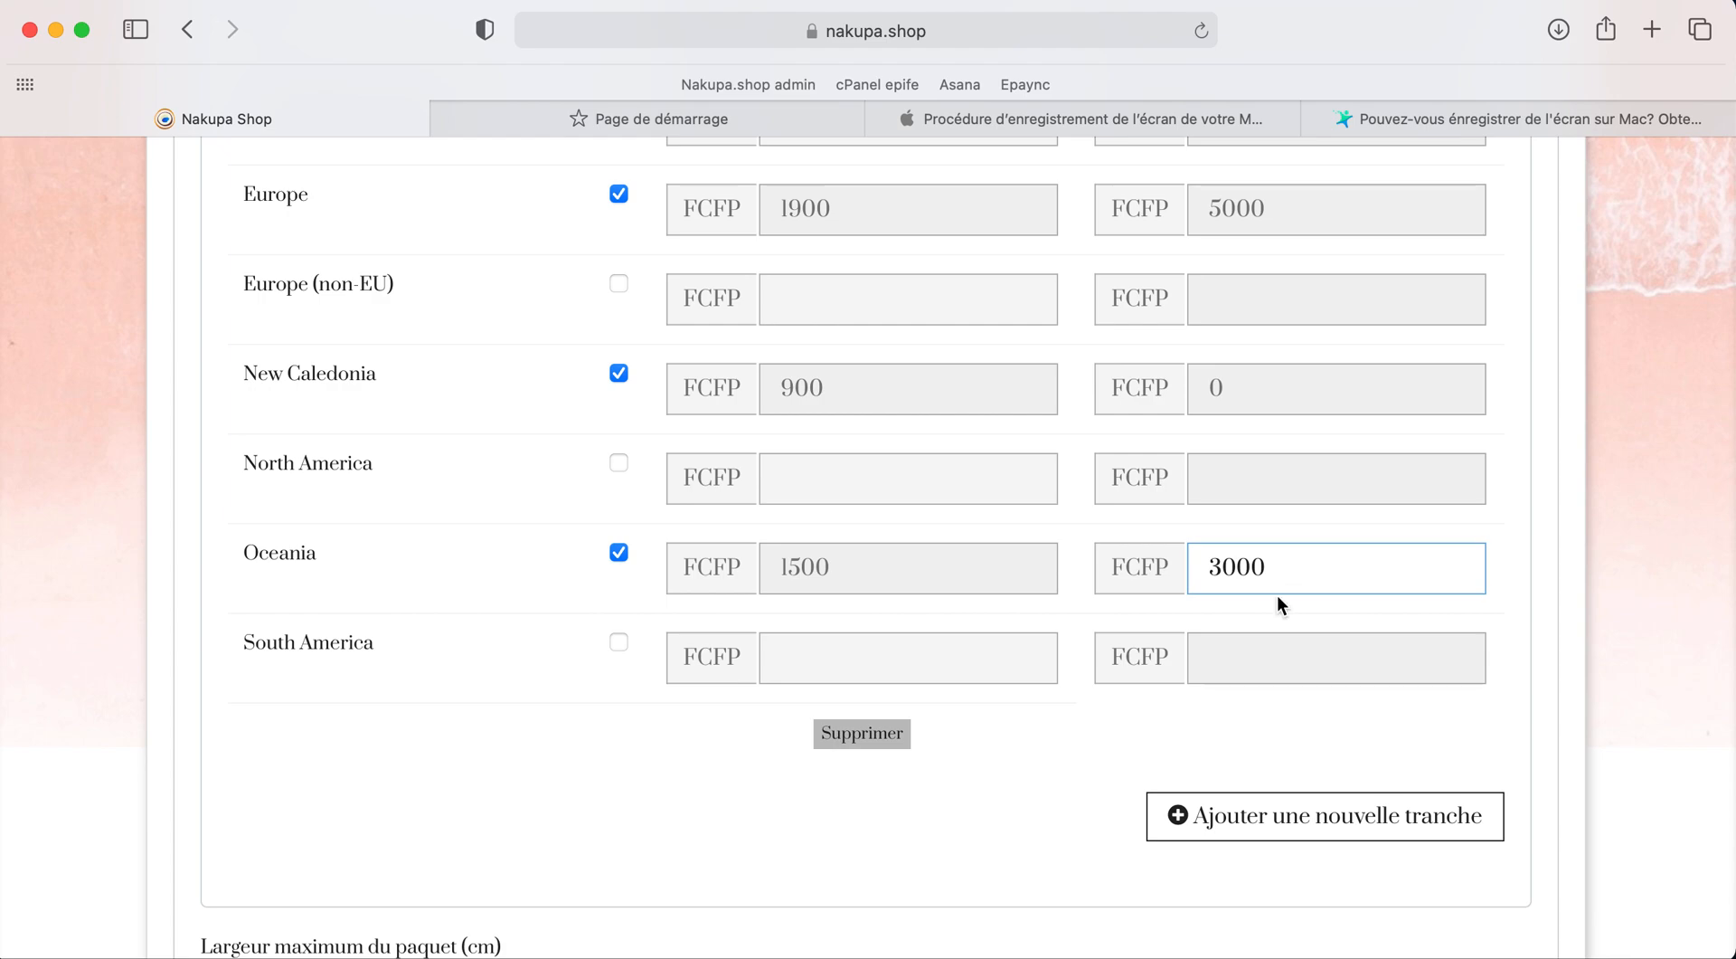
left_click(1128, 729)
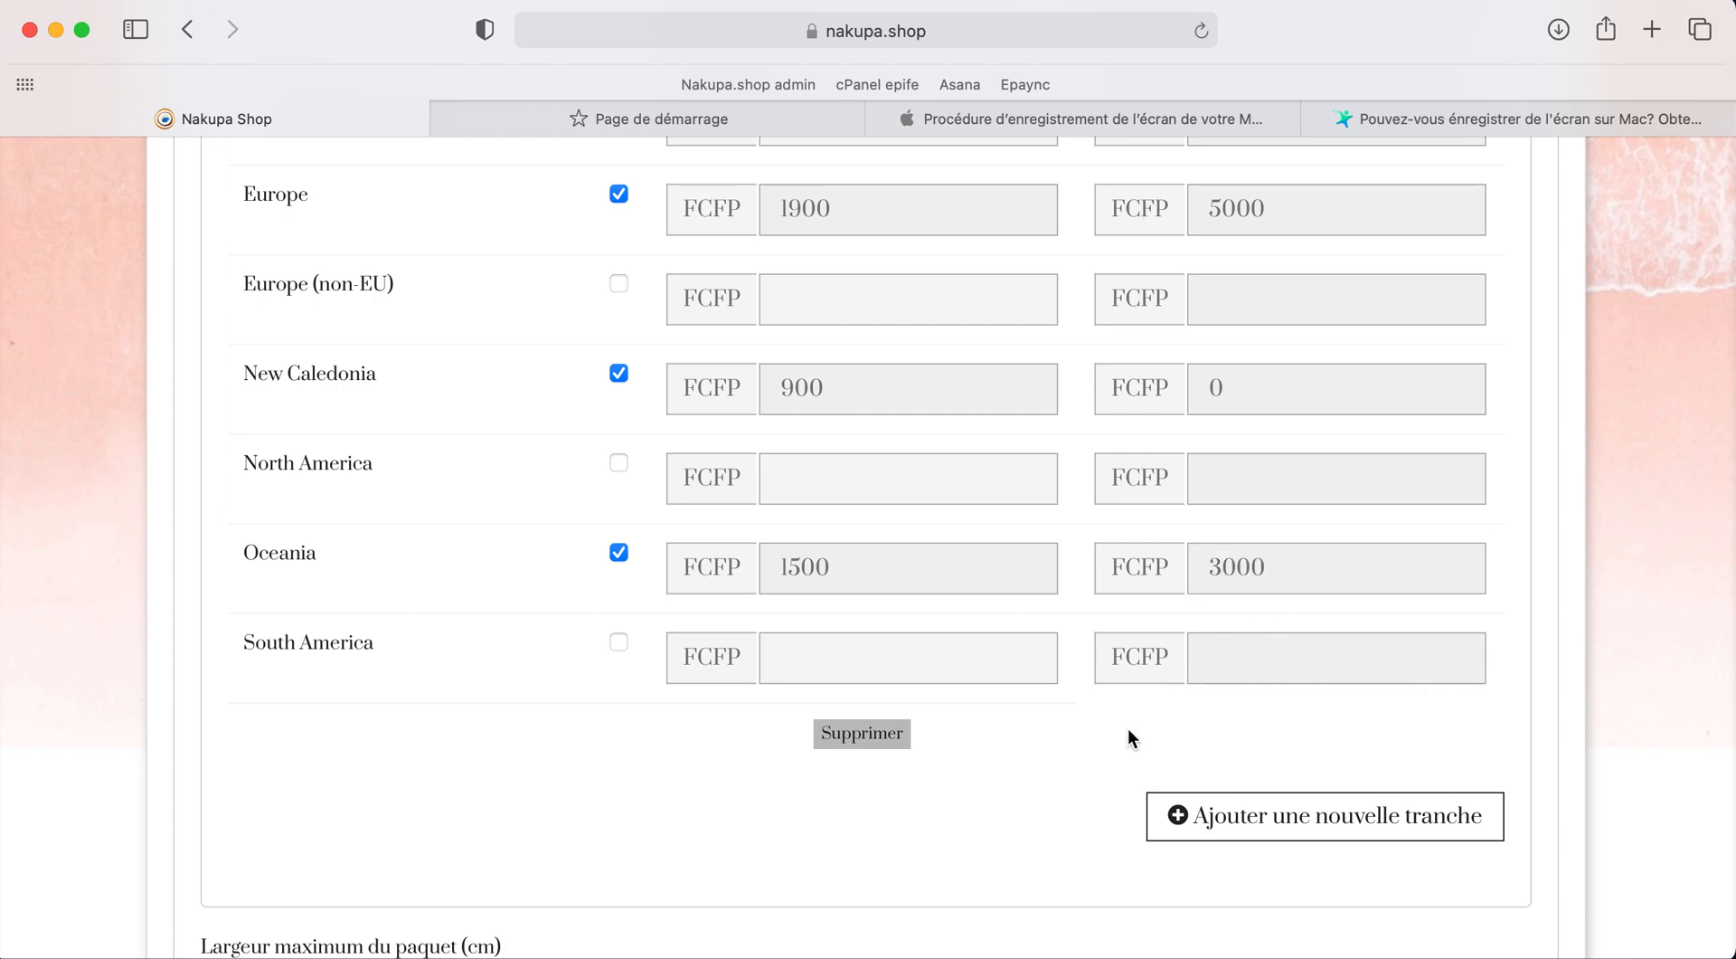
scroll(1126, 729, "down", 3)
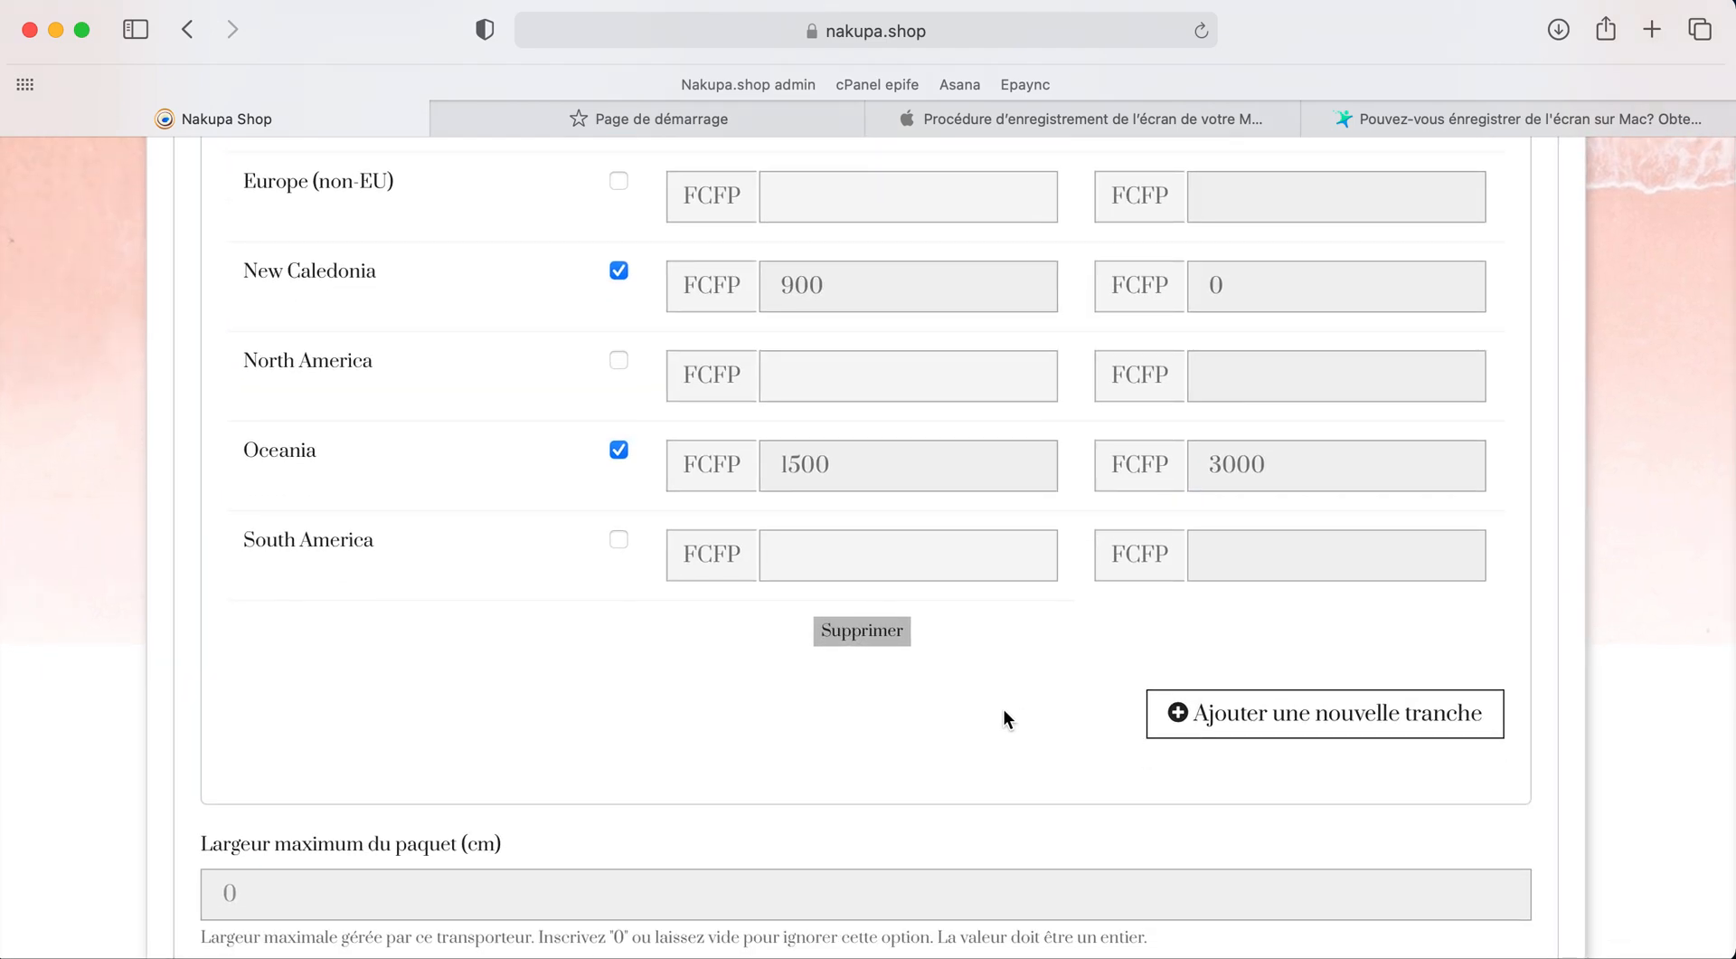
Step: Save the OPT NC carrier form with SAUVEGARDER
scroll(1006, 719, "down", 5)
scroll(1007, 718, "up", 1)
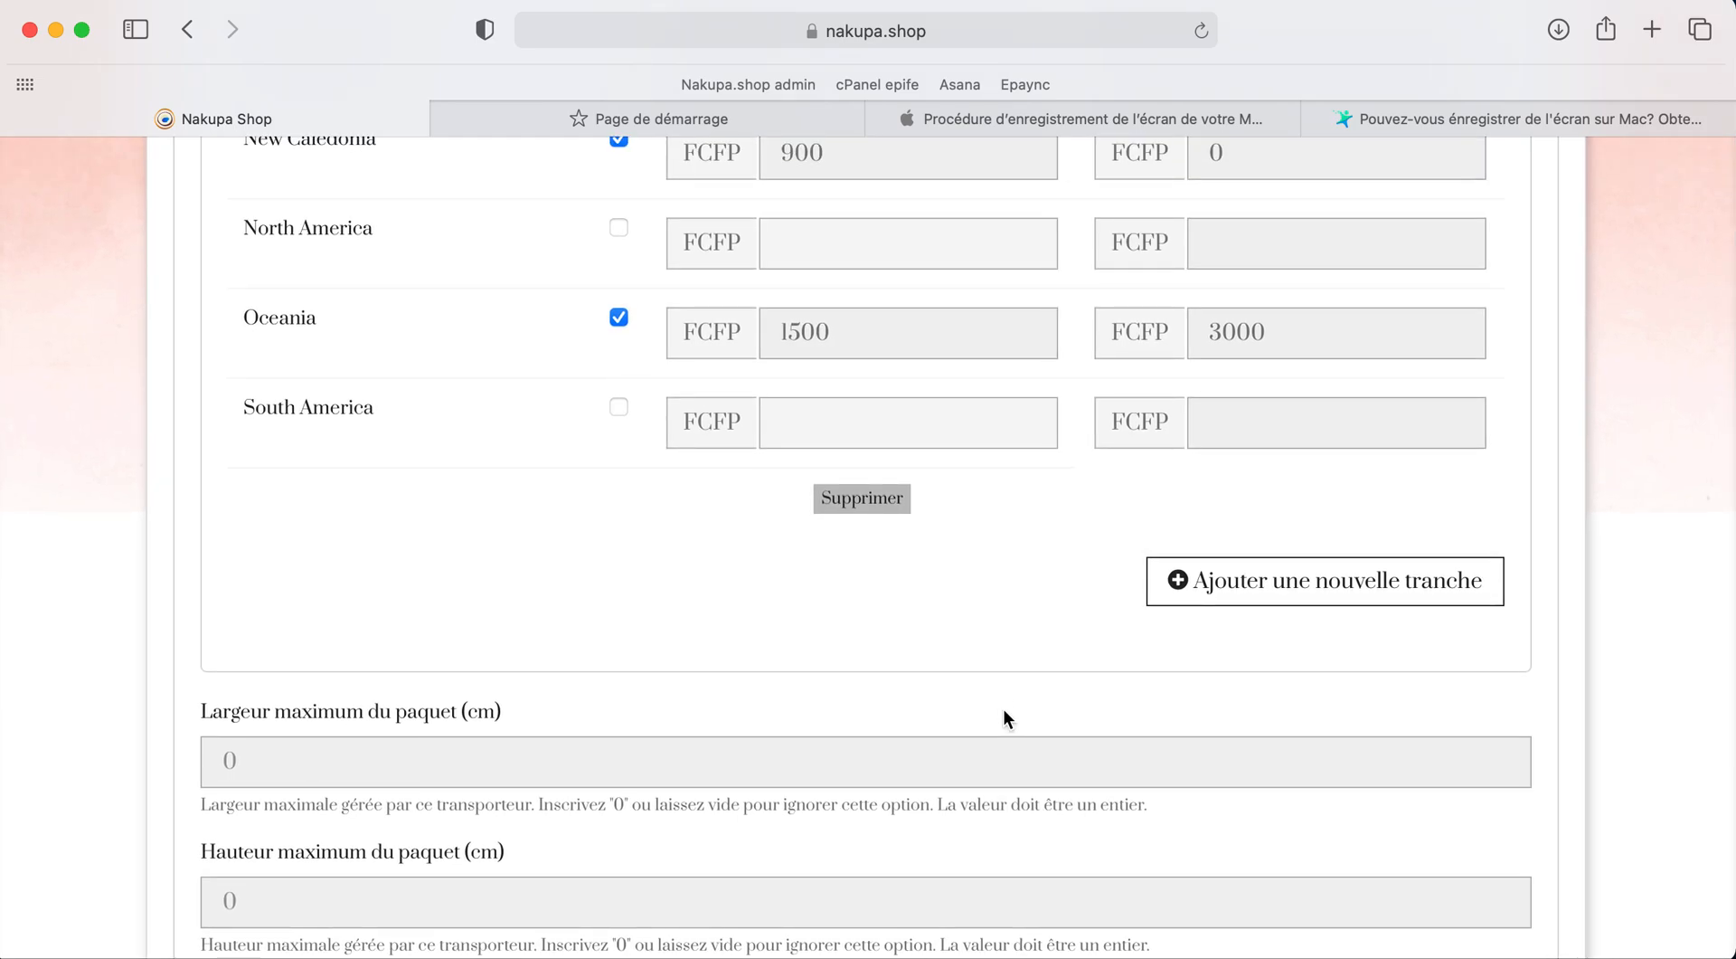
scroll(1084, 619, "down", 1)
scroll(1083, 624, "up", 3)
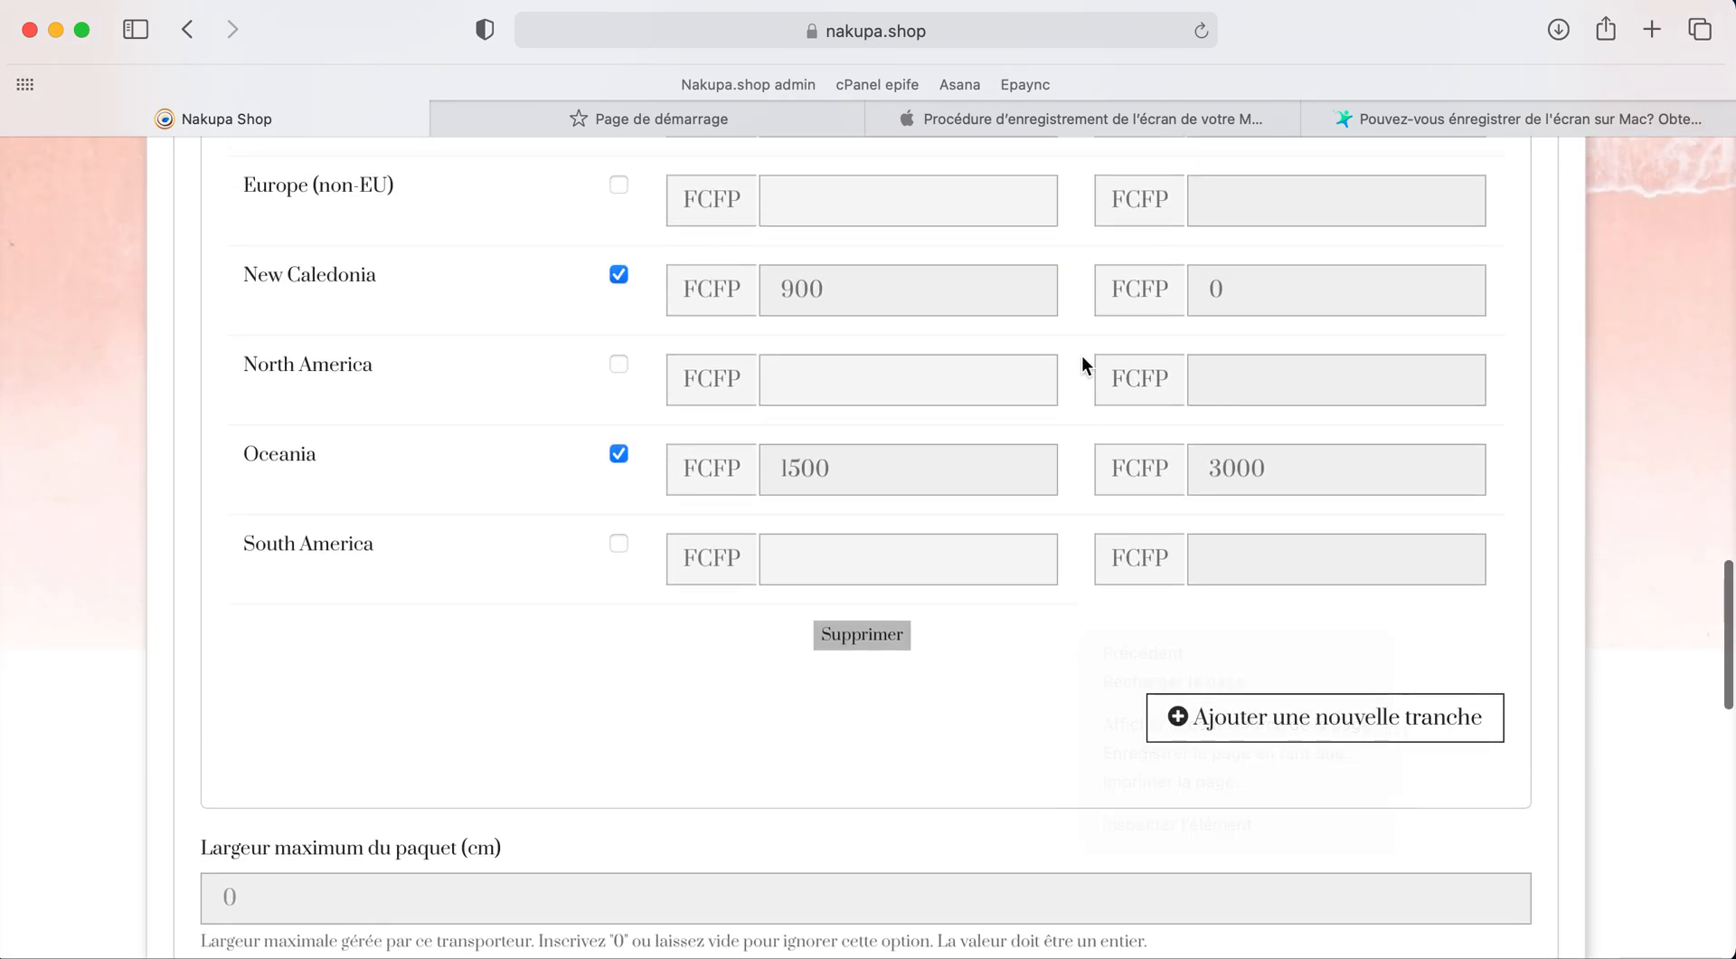
scroll(1082, 362, "down", 1)
scroll(1081, 355, "down", 15)
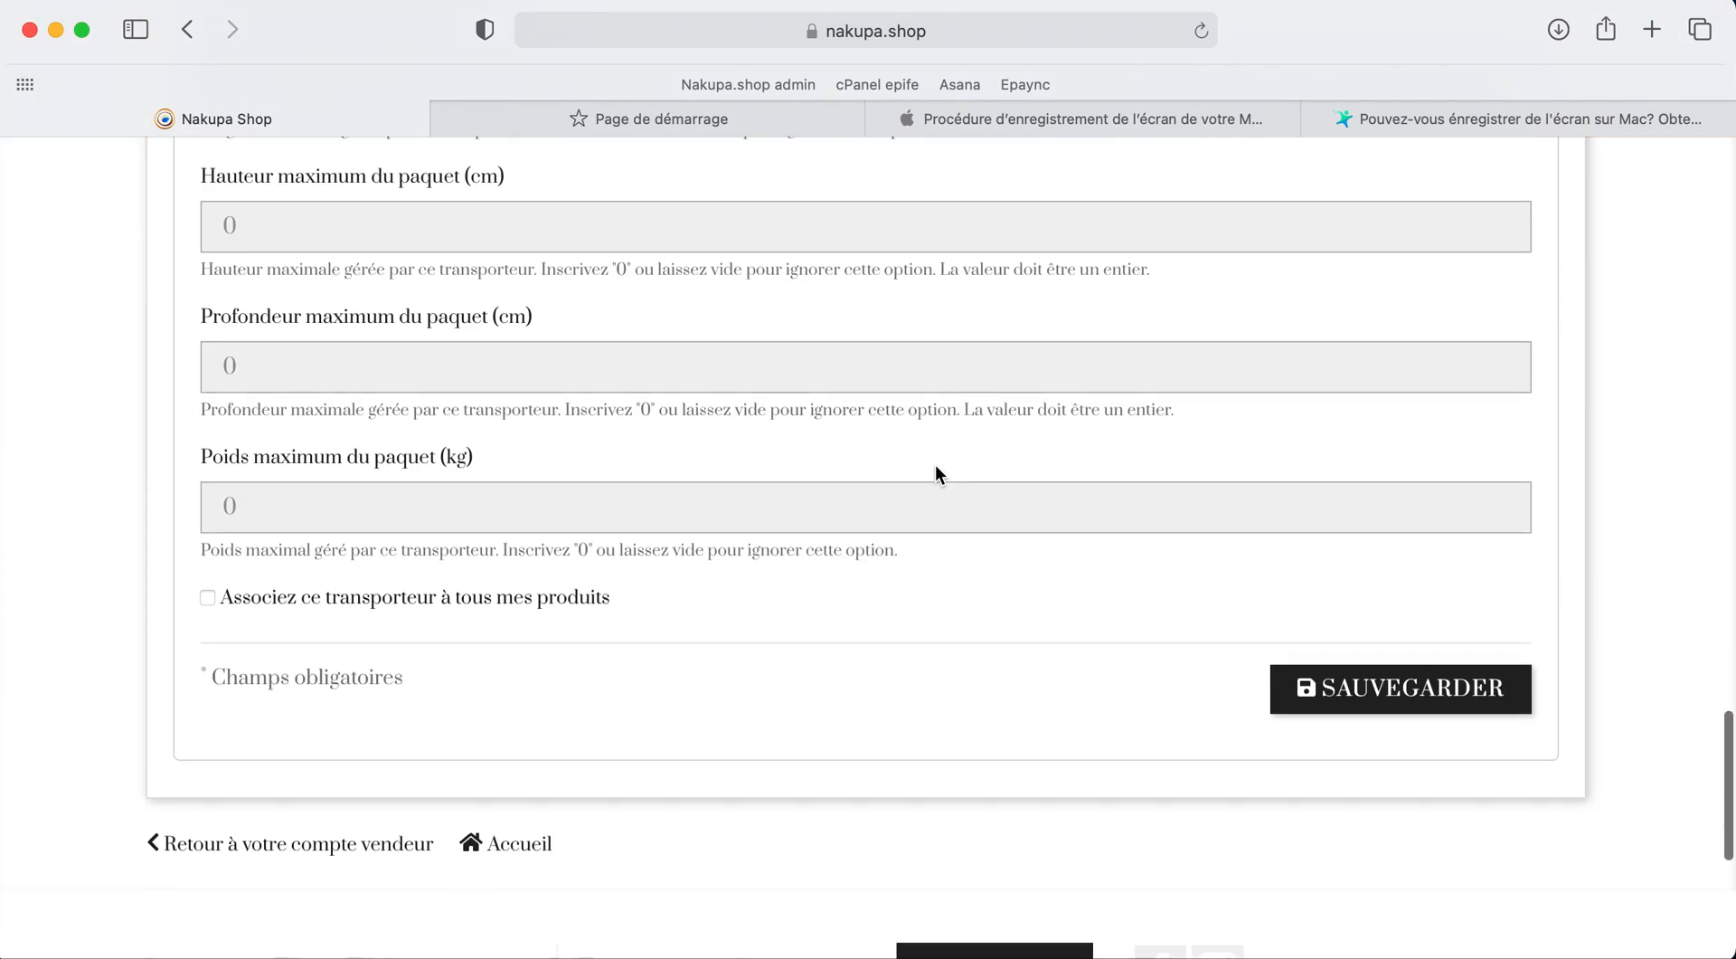
scroll(872, 519, "down", 1)
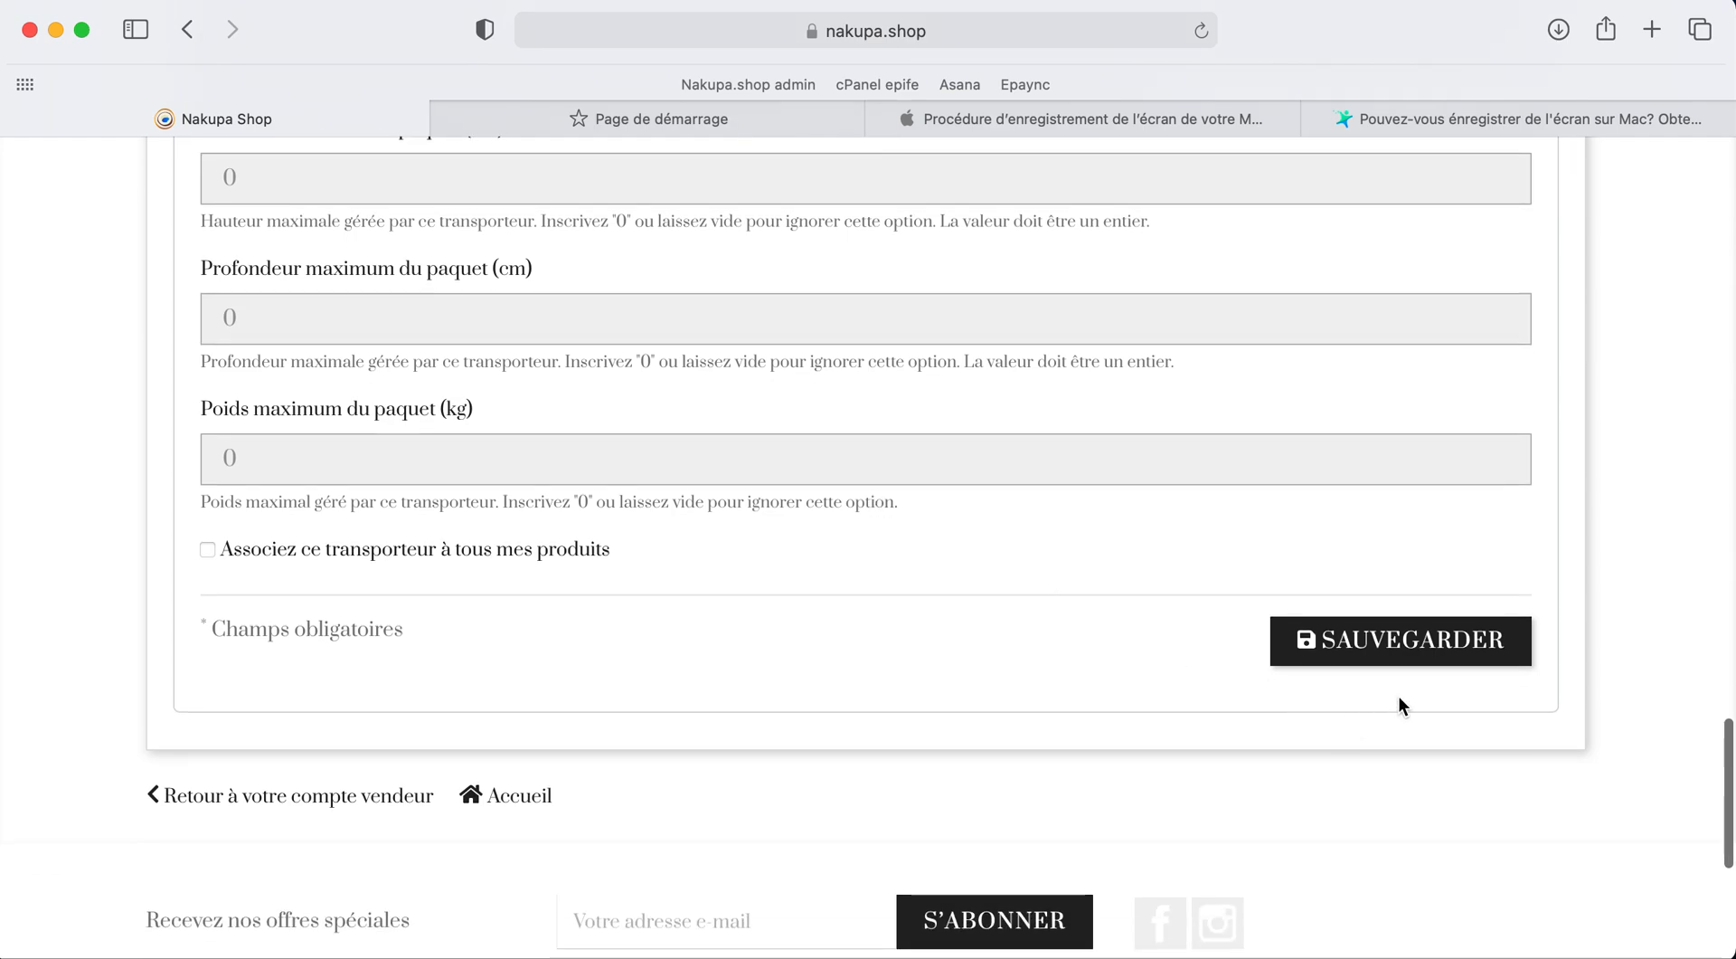
left_click(1413, 663)
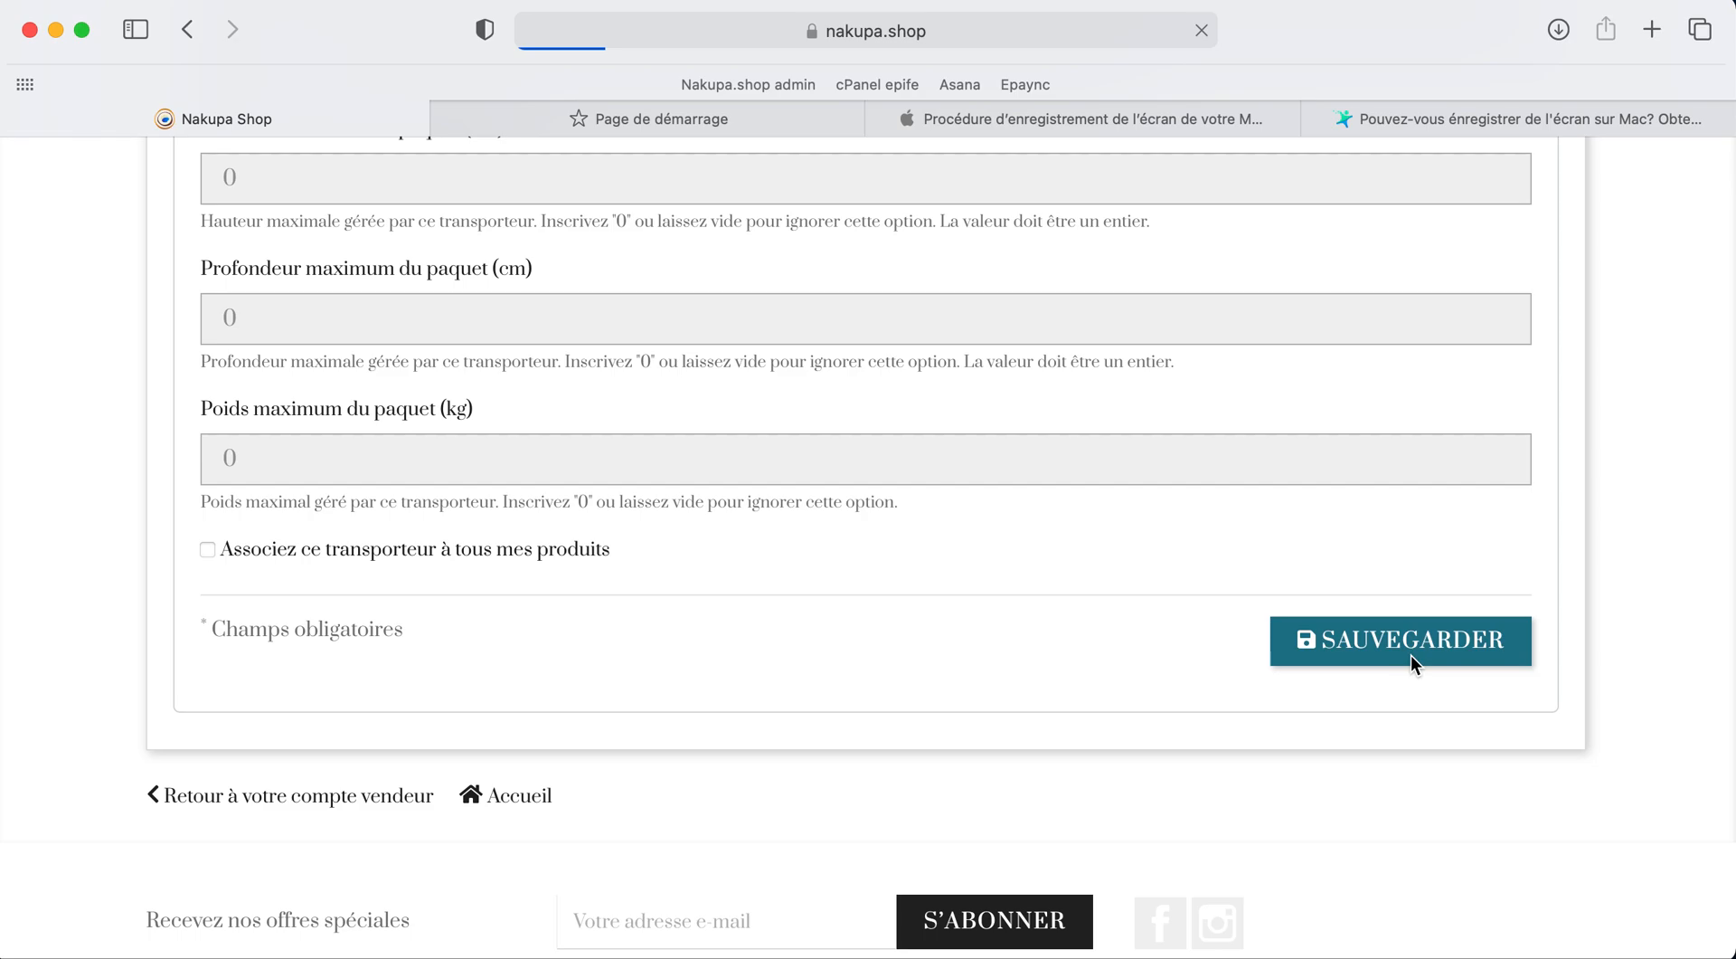
scroll(1295, 767, "down", 6)
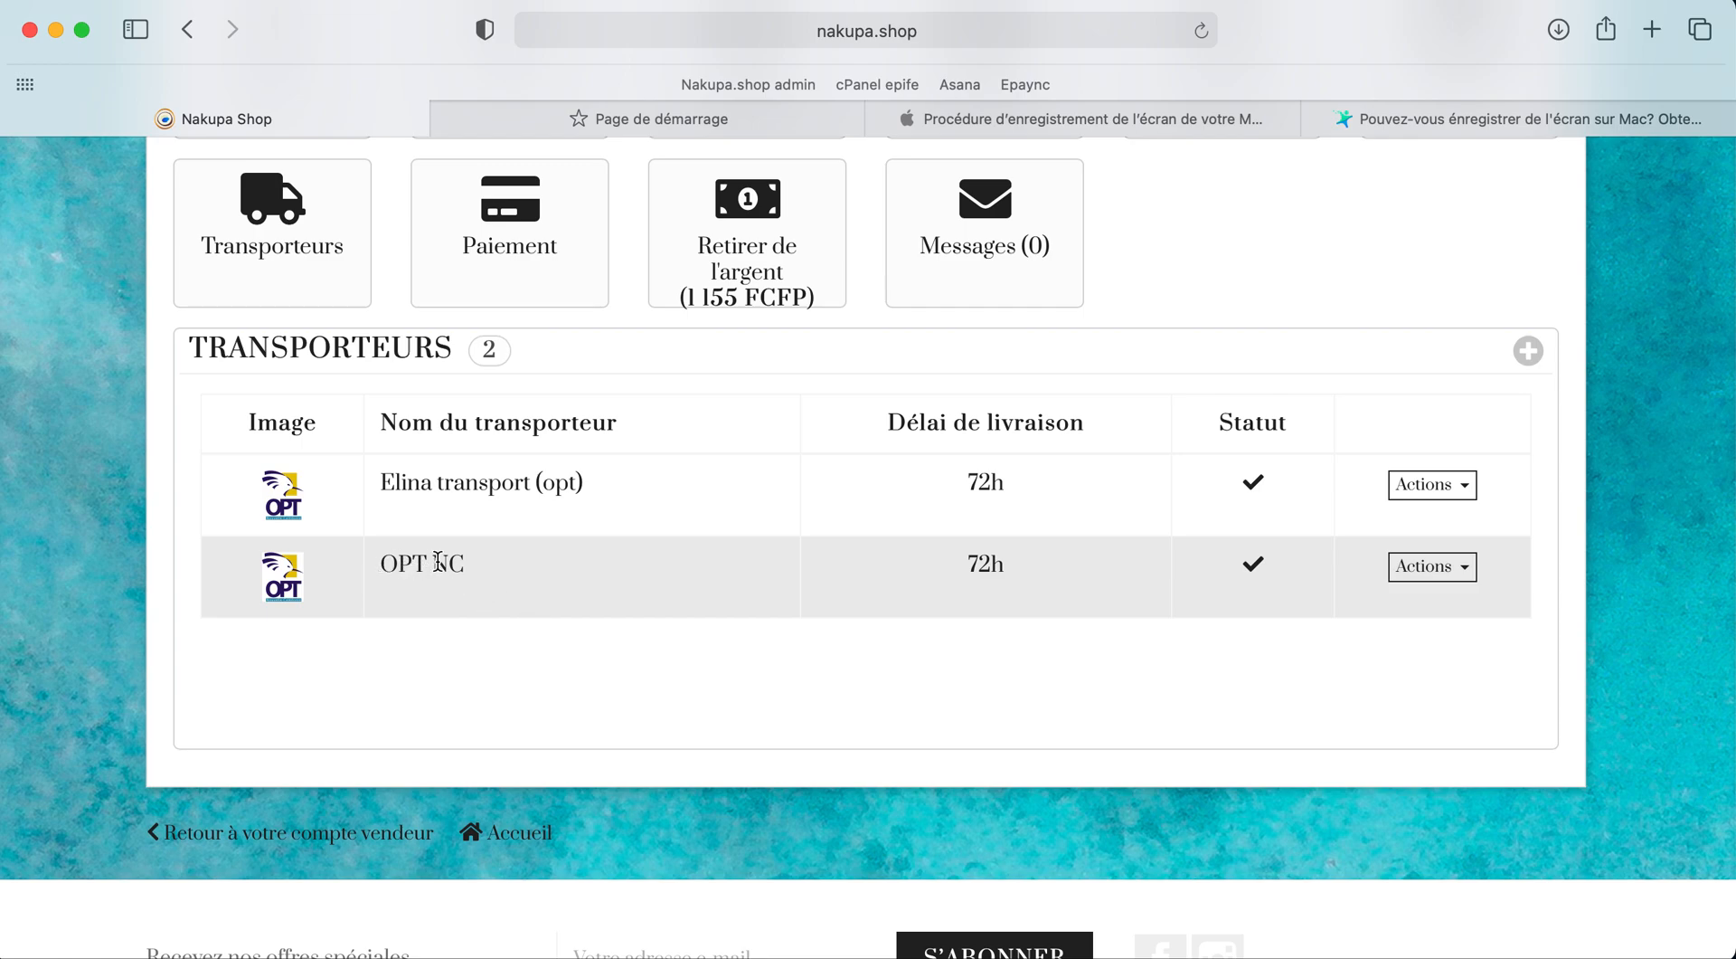
scroll(751, 520, "up", 3)
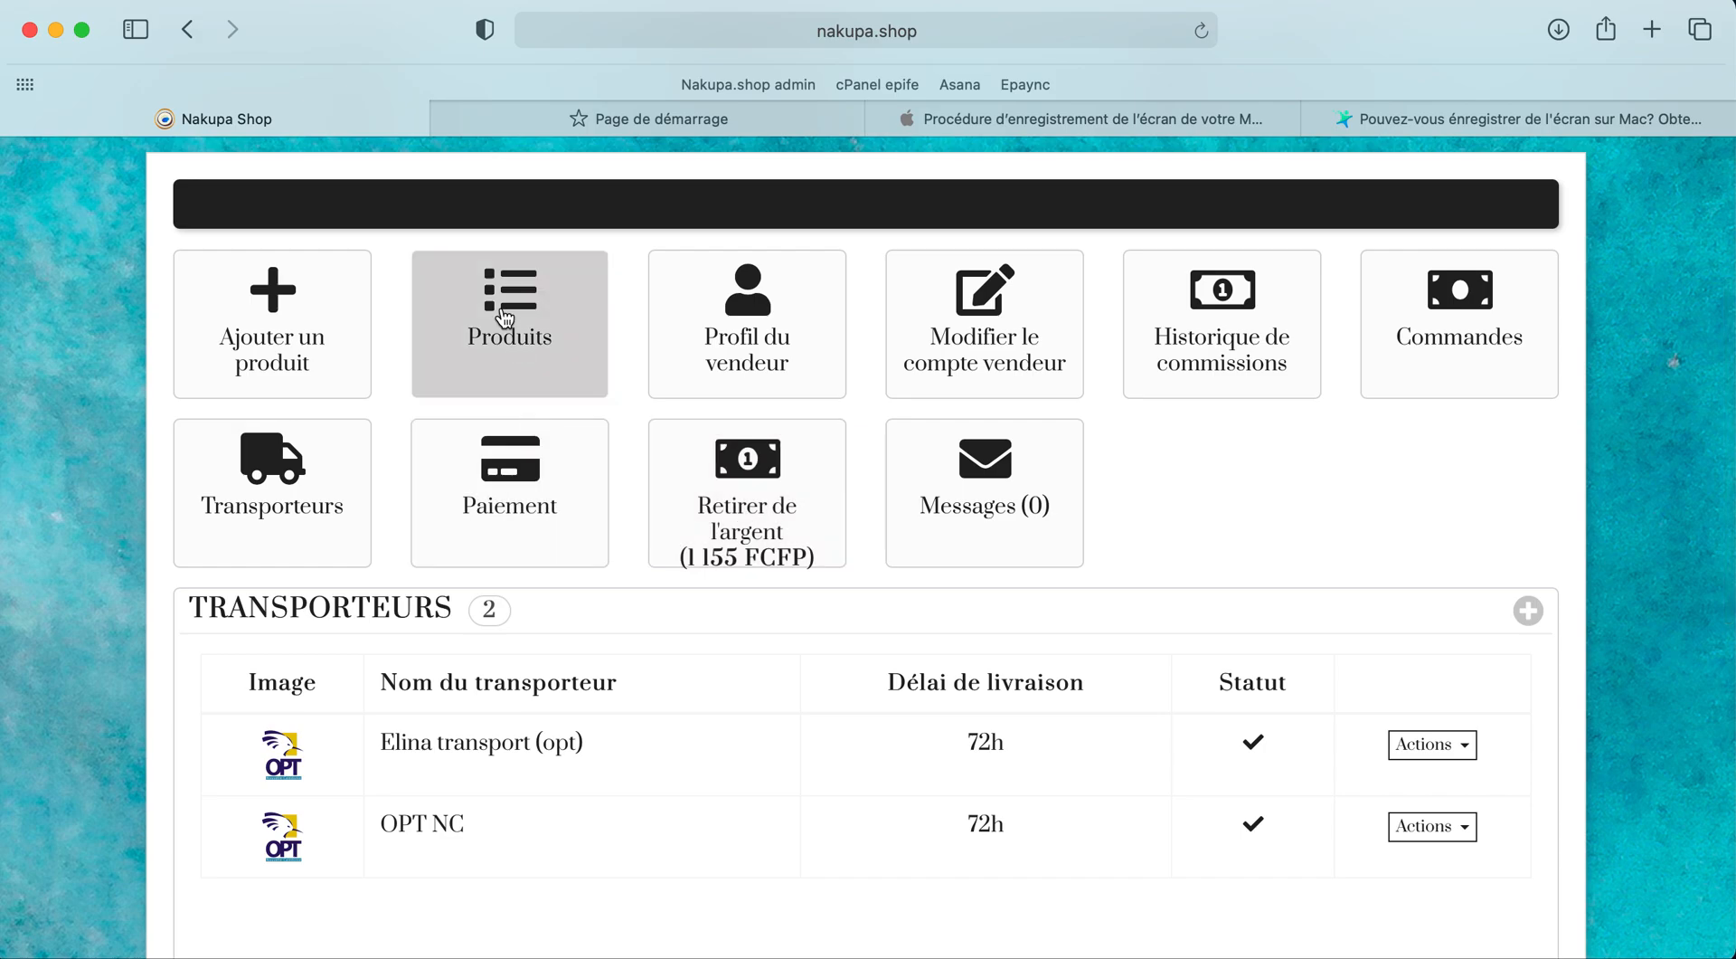
Step: Start a new product from the Ajouter un produit tile
left_click(359, 320)
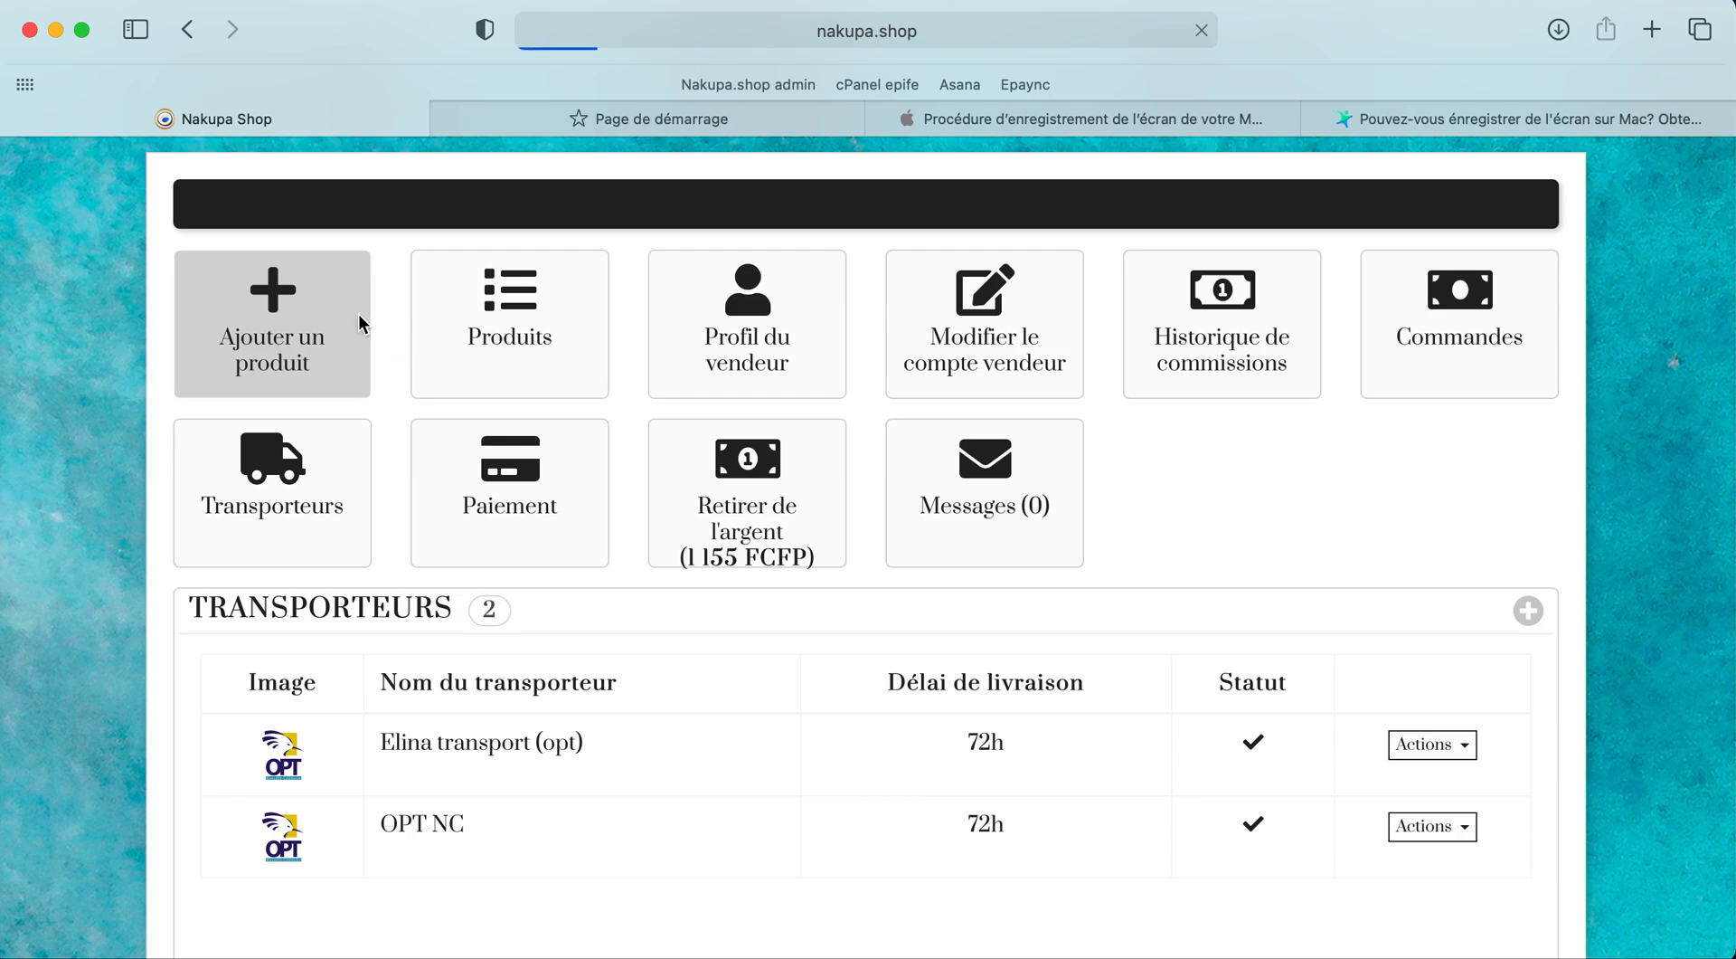
scroll(459, 558, "down", 10)
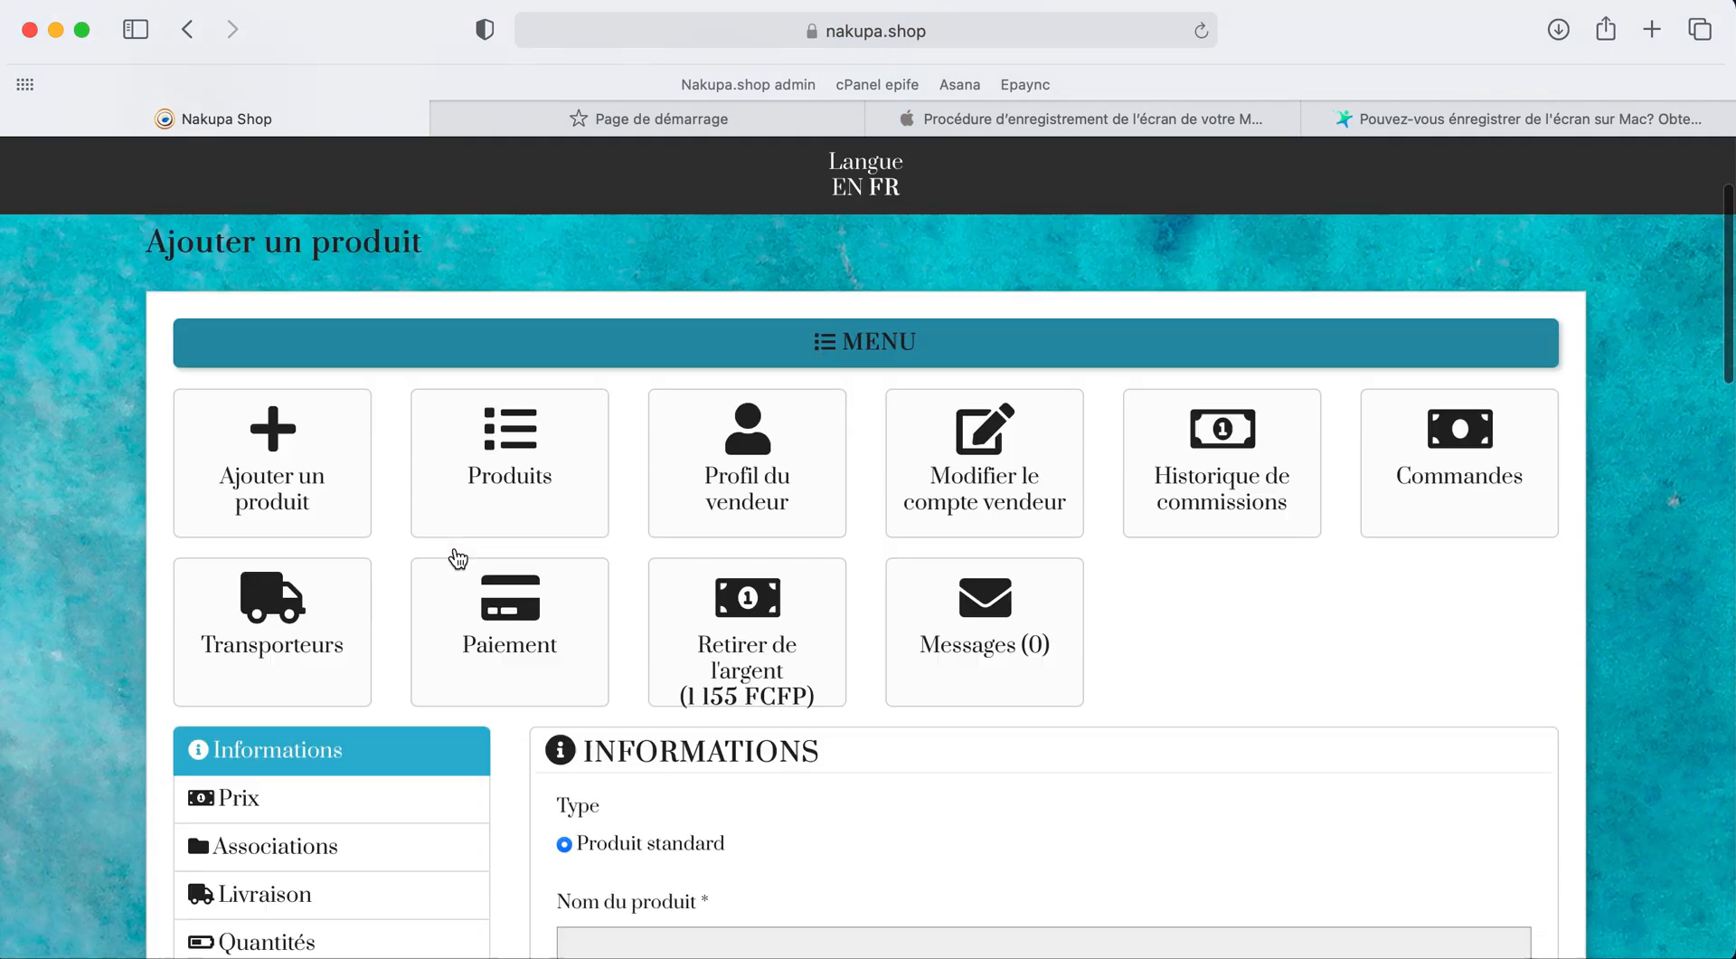
scroll(451, 520, "up", 3)
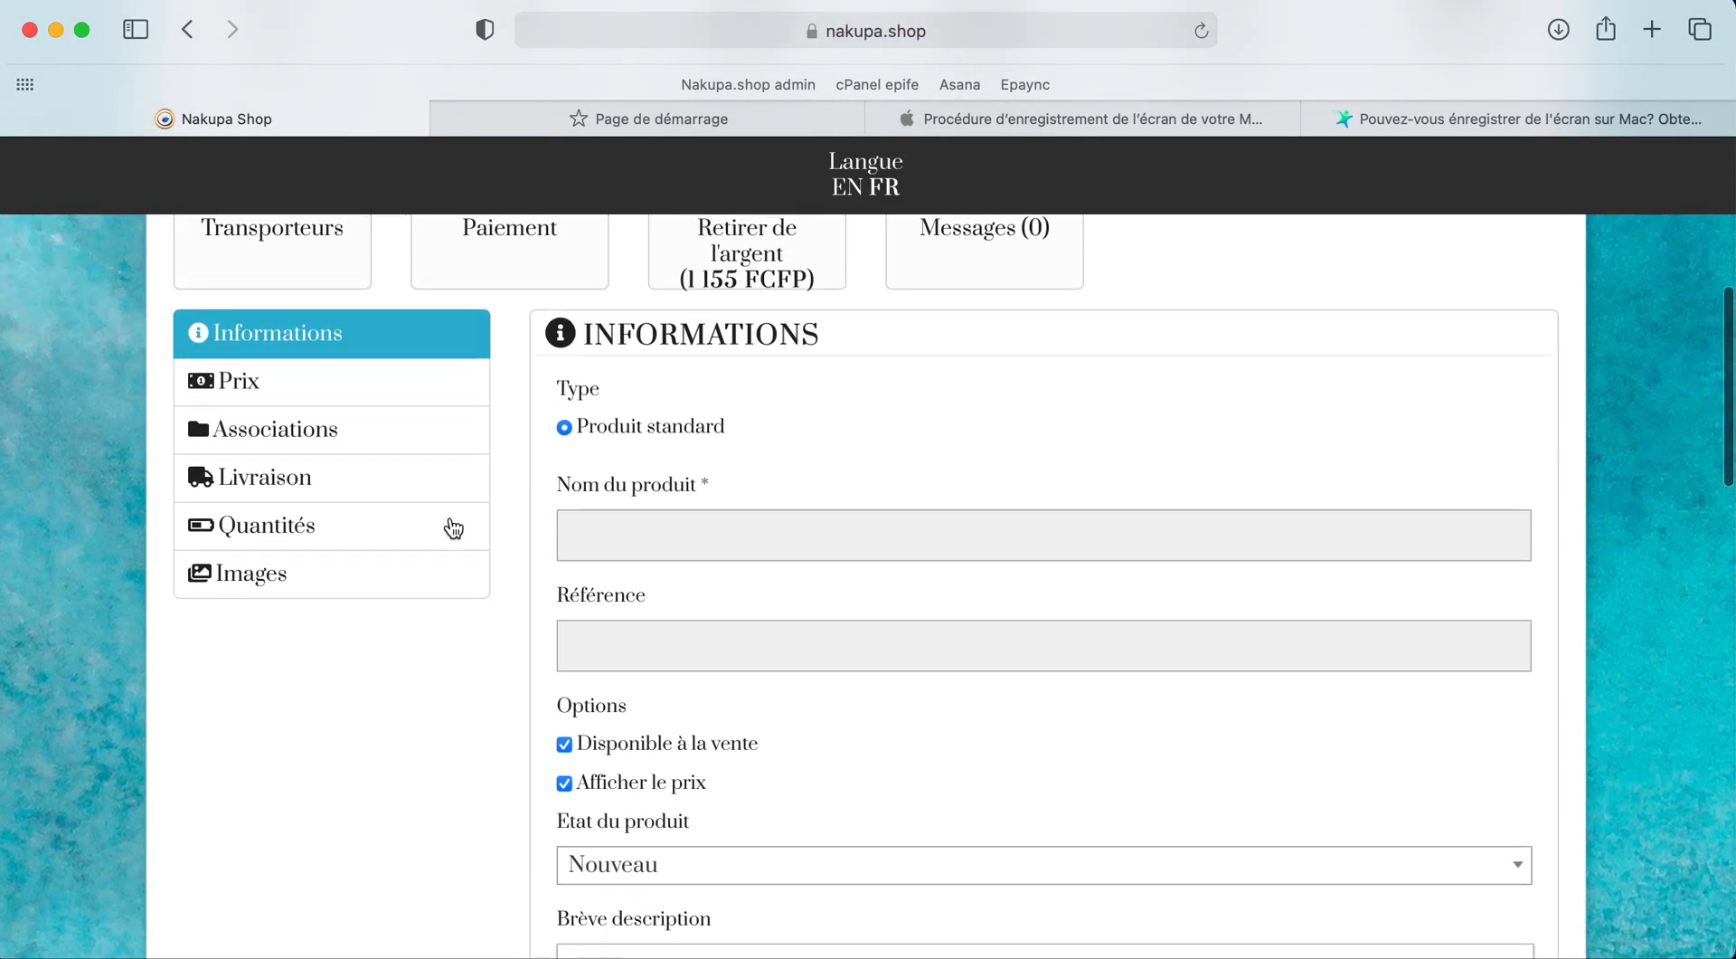
Step: Show the product's Livraison settings and find OPT NC in the Choisir transporteur table
left_click(314, 475)
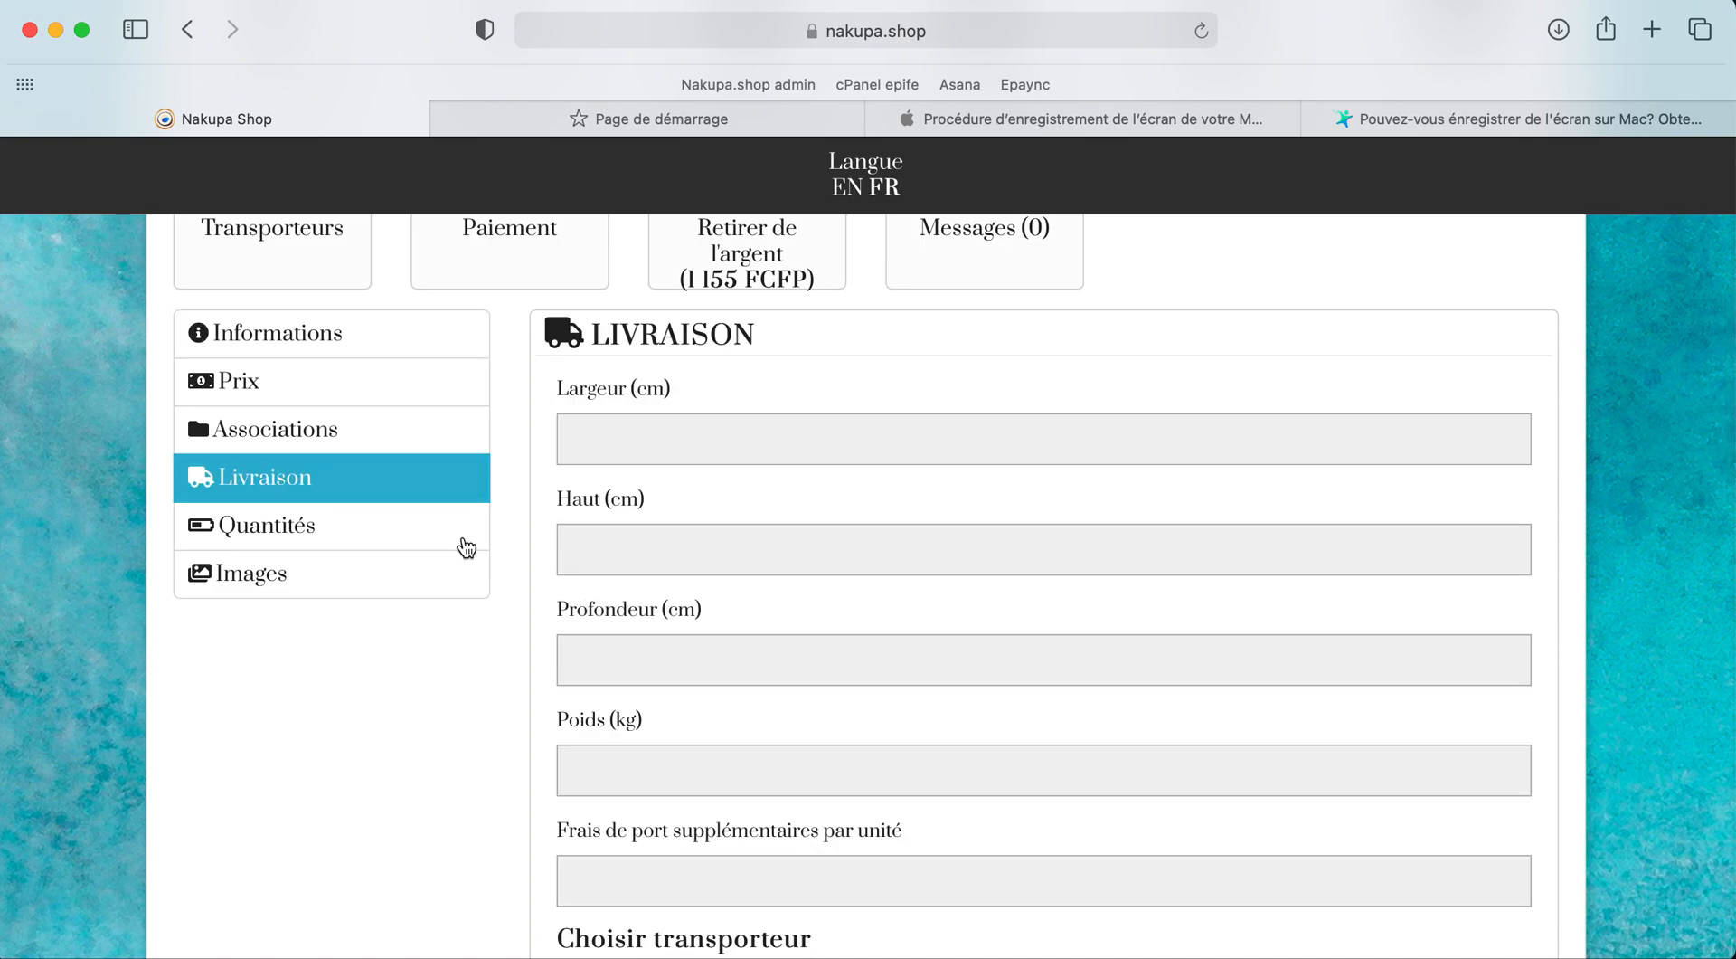
scroll(730, 692, "down", 5)
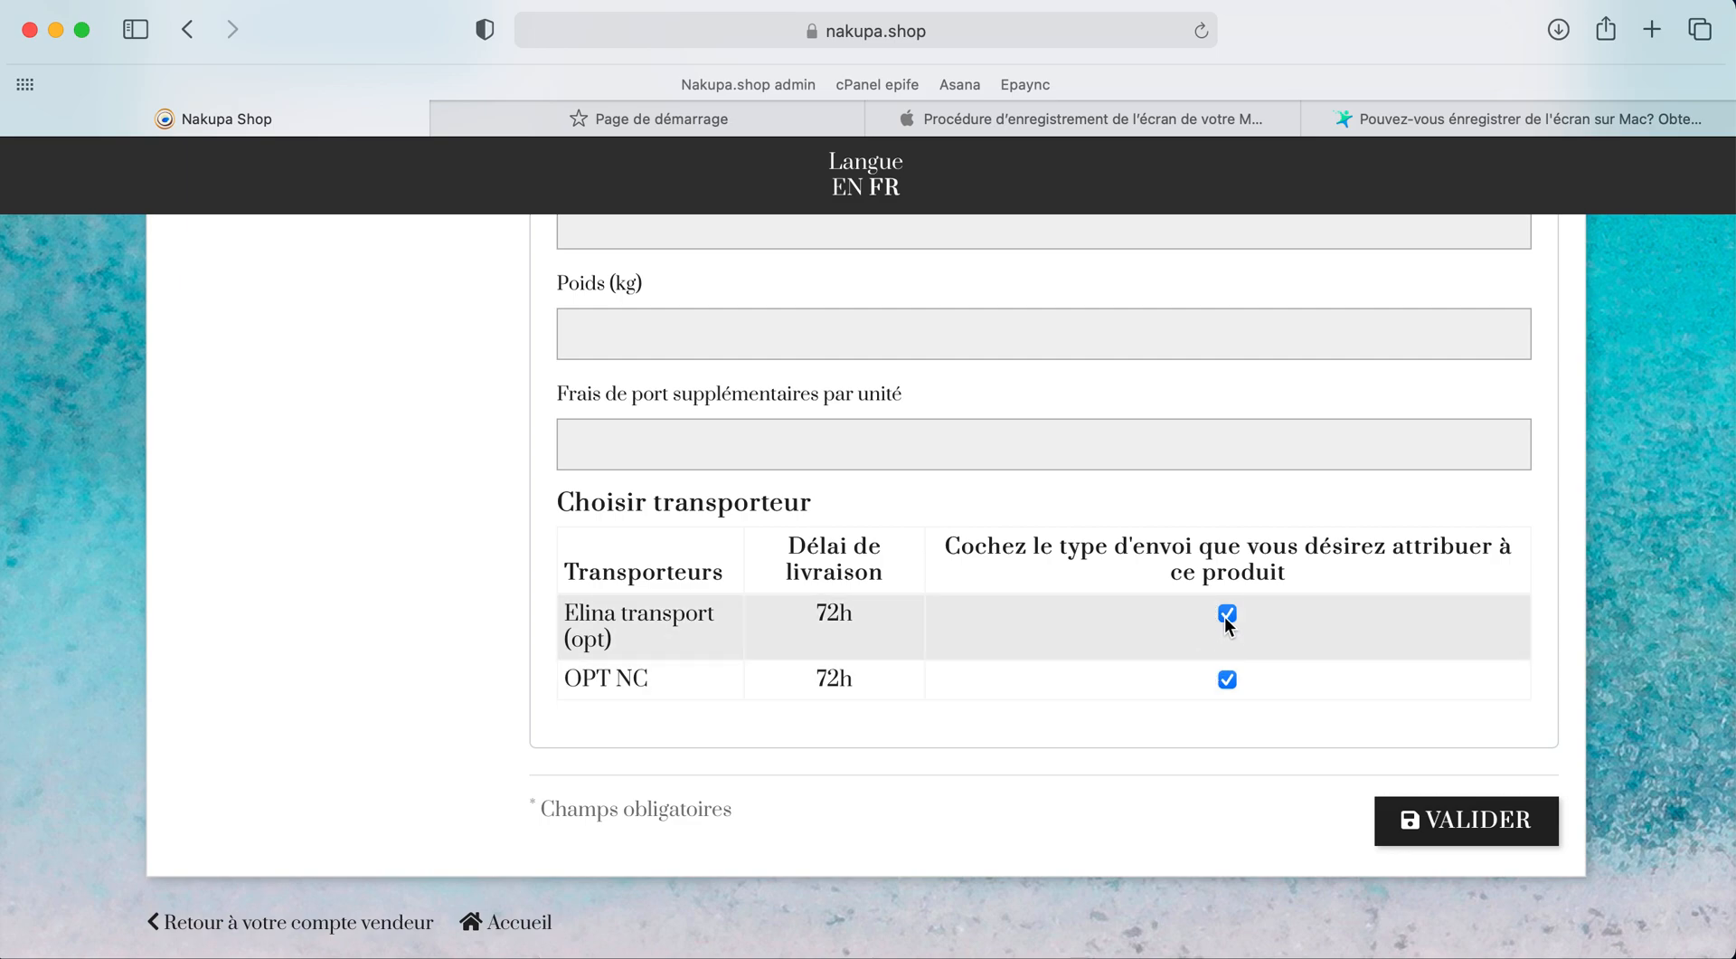
scroll(1099, 600, "up", 5)
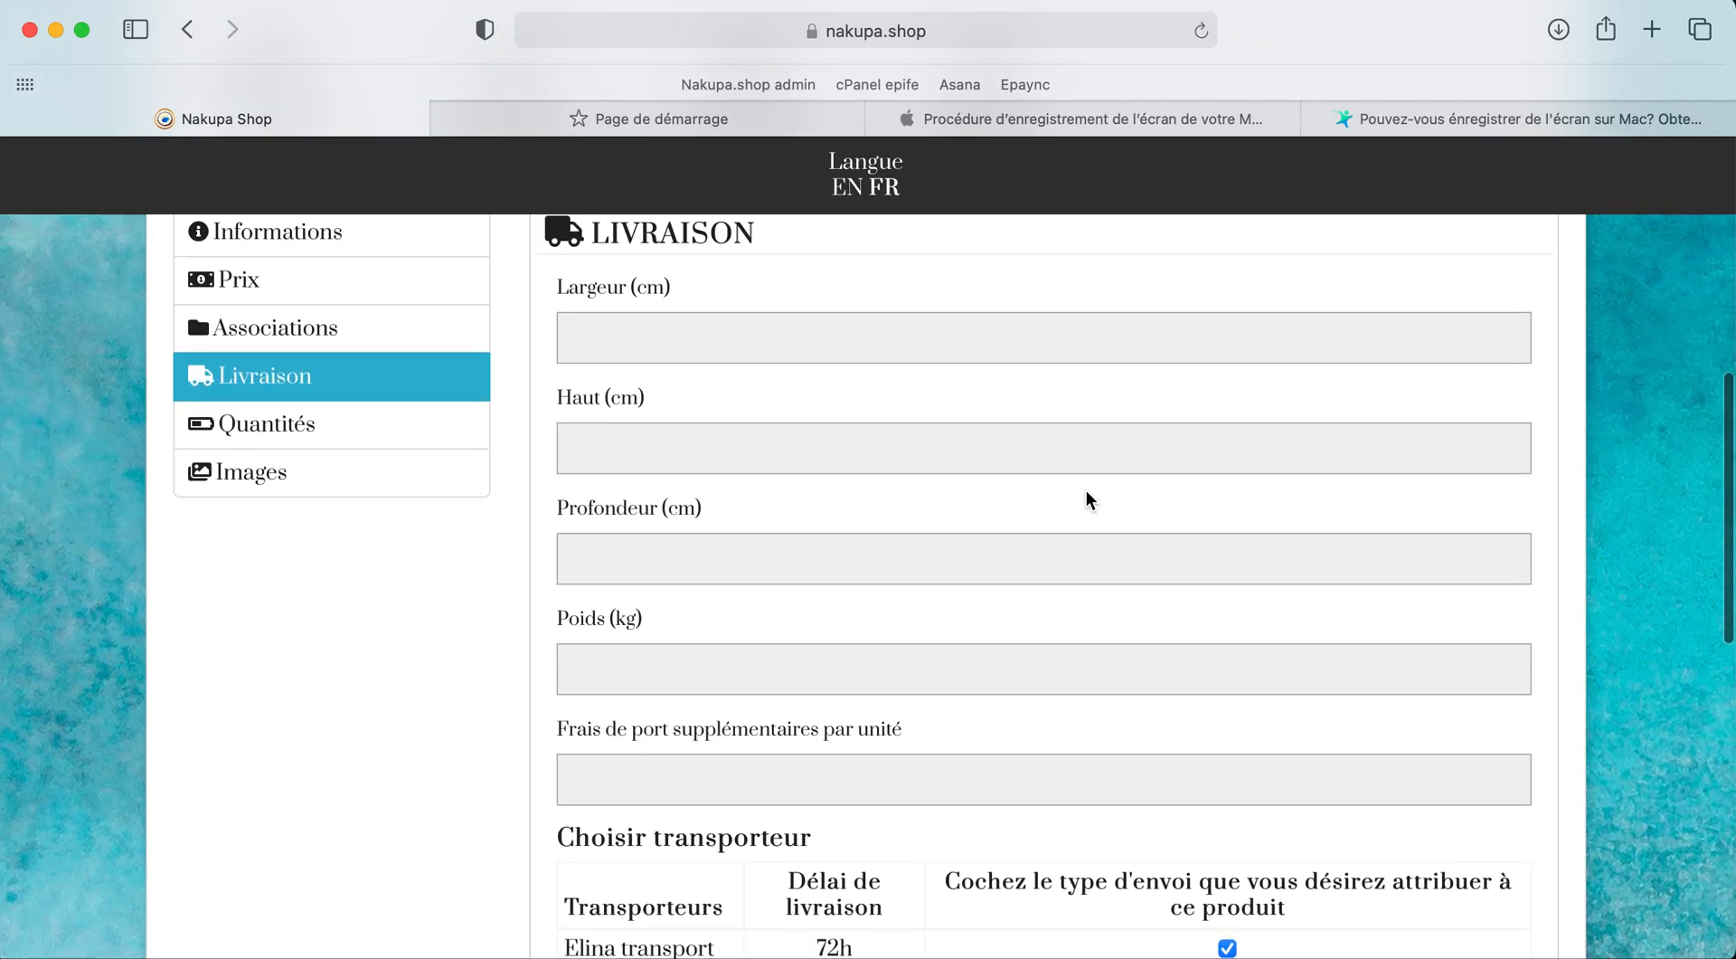
scroll(1087, 490, "down", 3)
scroll(1087, 490, "up", 5)
scroll(1087, 491, "down", 5)
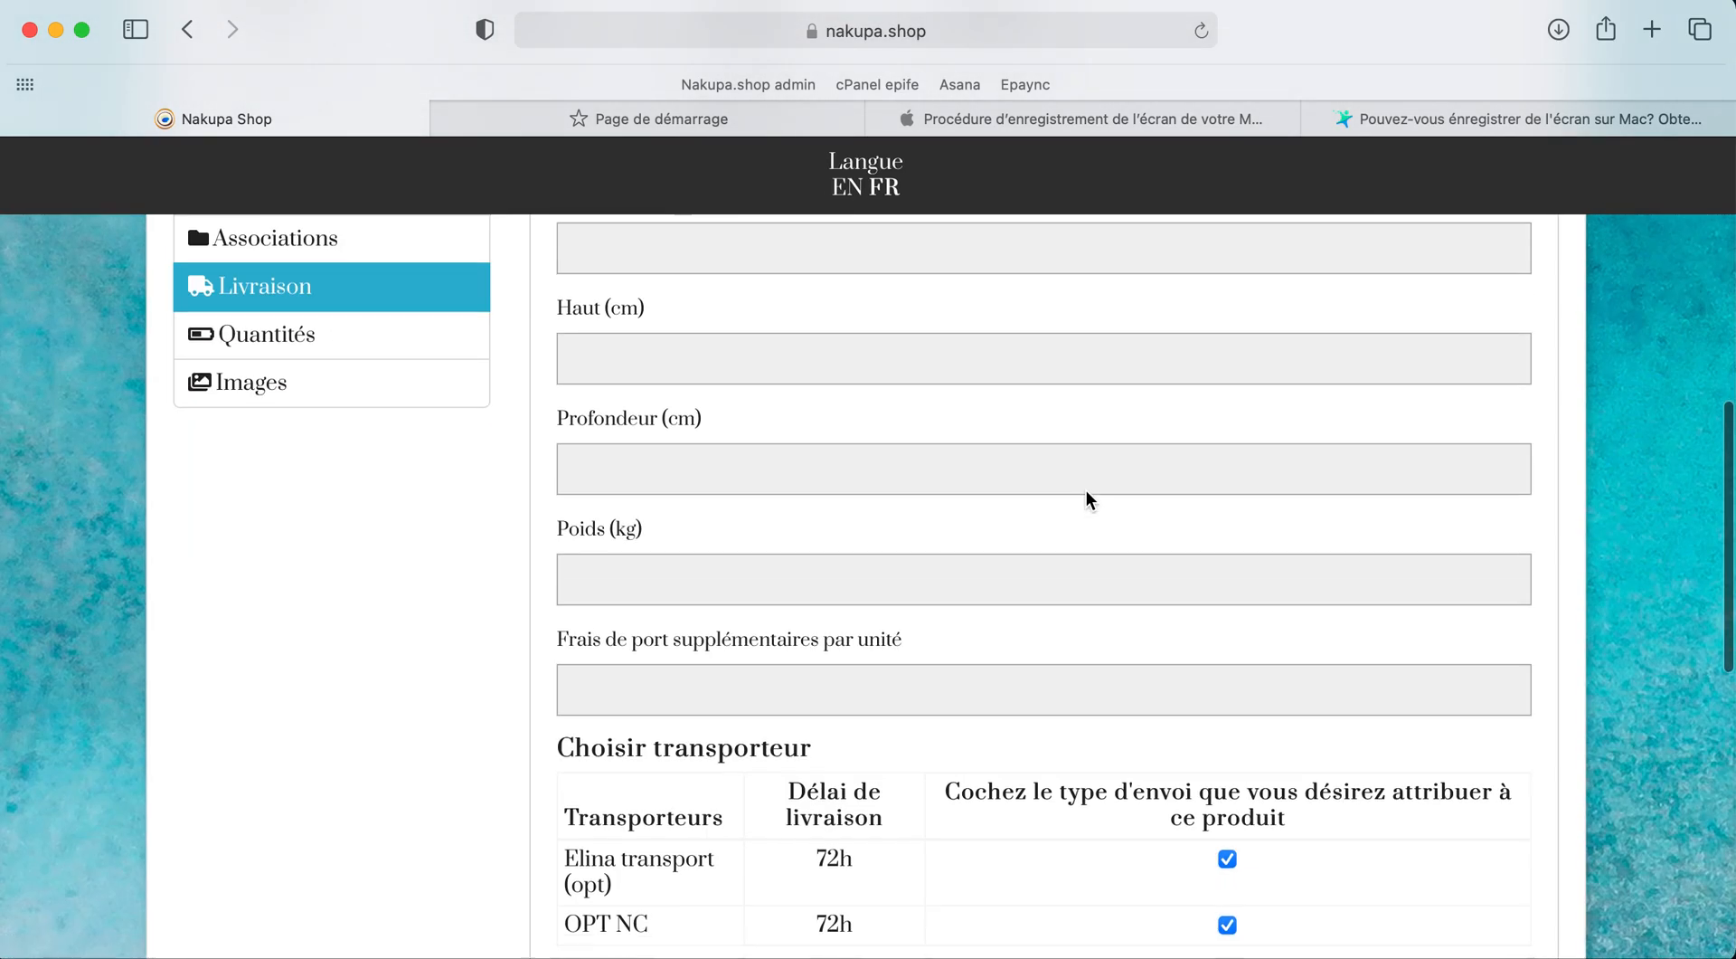
scroll(1087, 490, "down", 3)
scroll(1087, 490, "up", 10)
scroll(1087, 491, "down", 1)
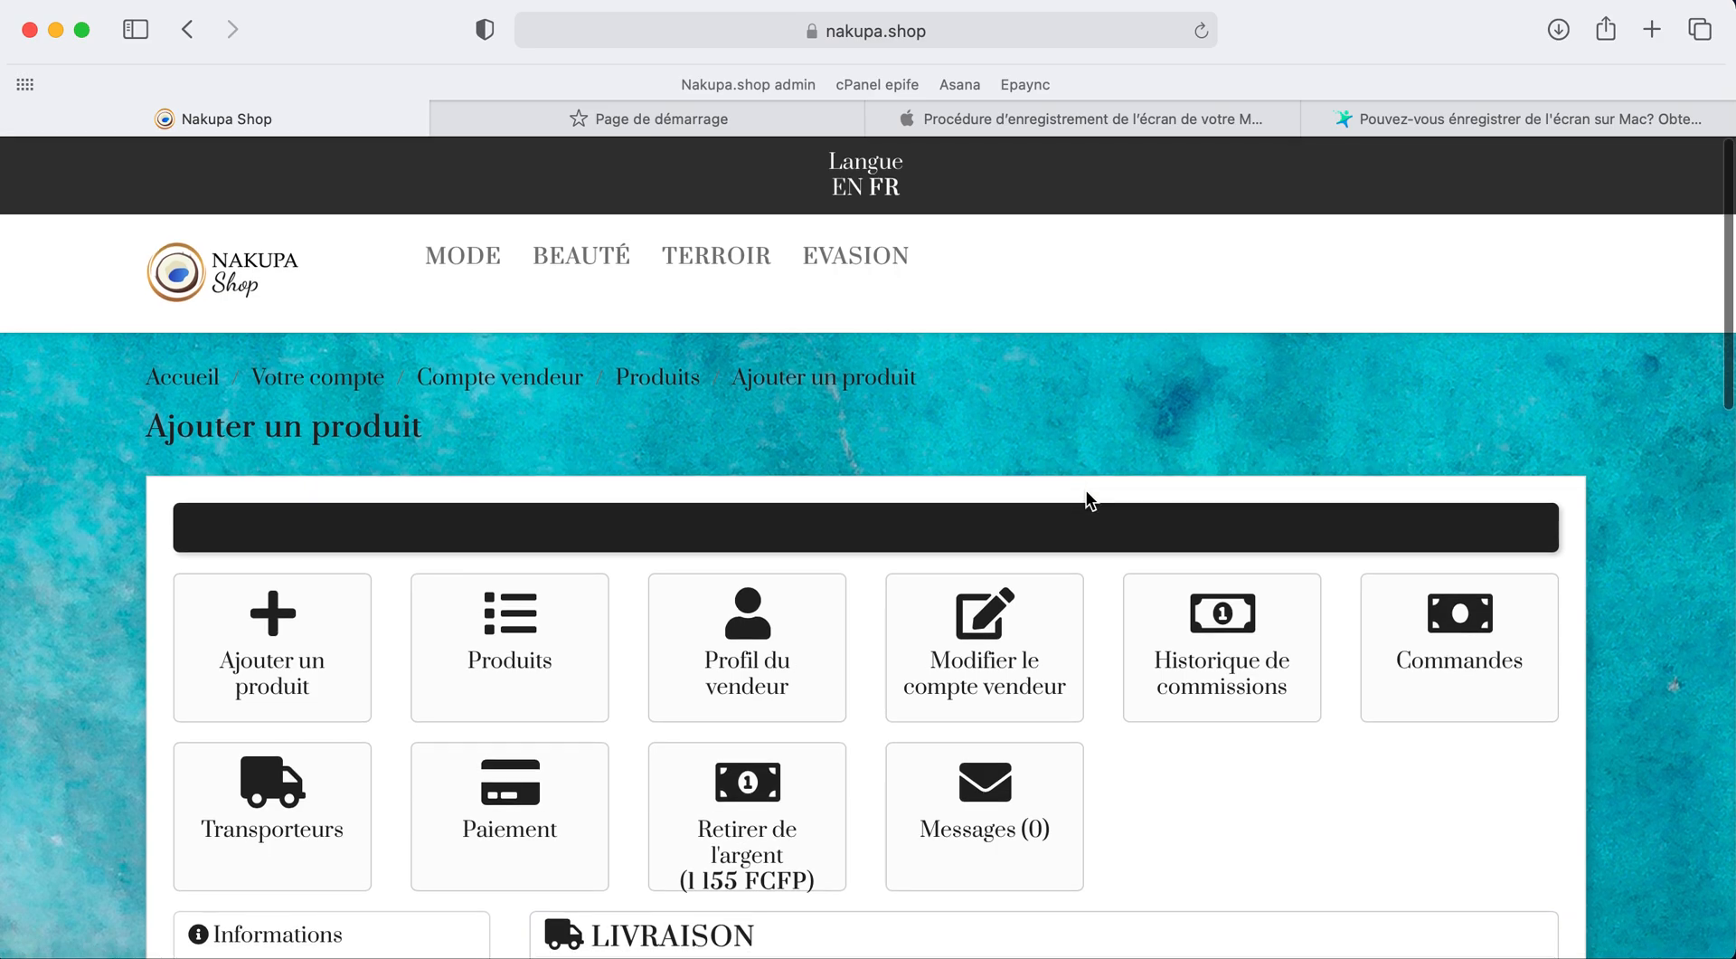